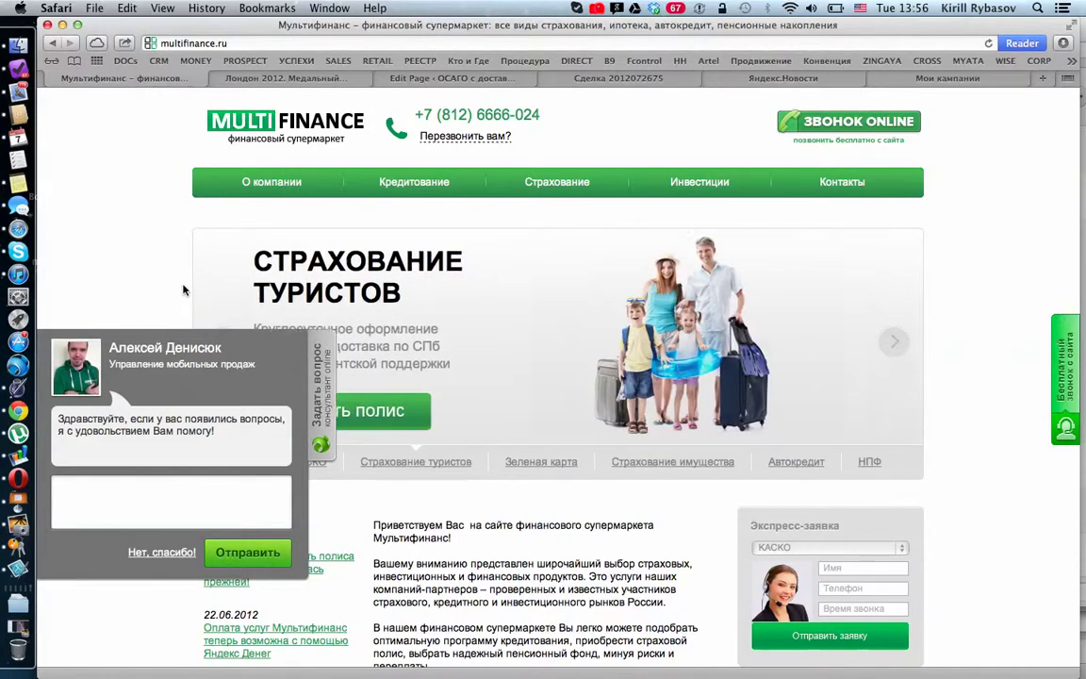
Step: Open the Megaplan CRM deals list at multifinance.megaplan.ru/deals/list/ from Safari's CRM bookmark
{"action": "left_click", "coordinate": [154, 61]}
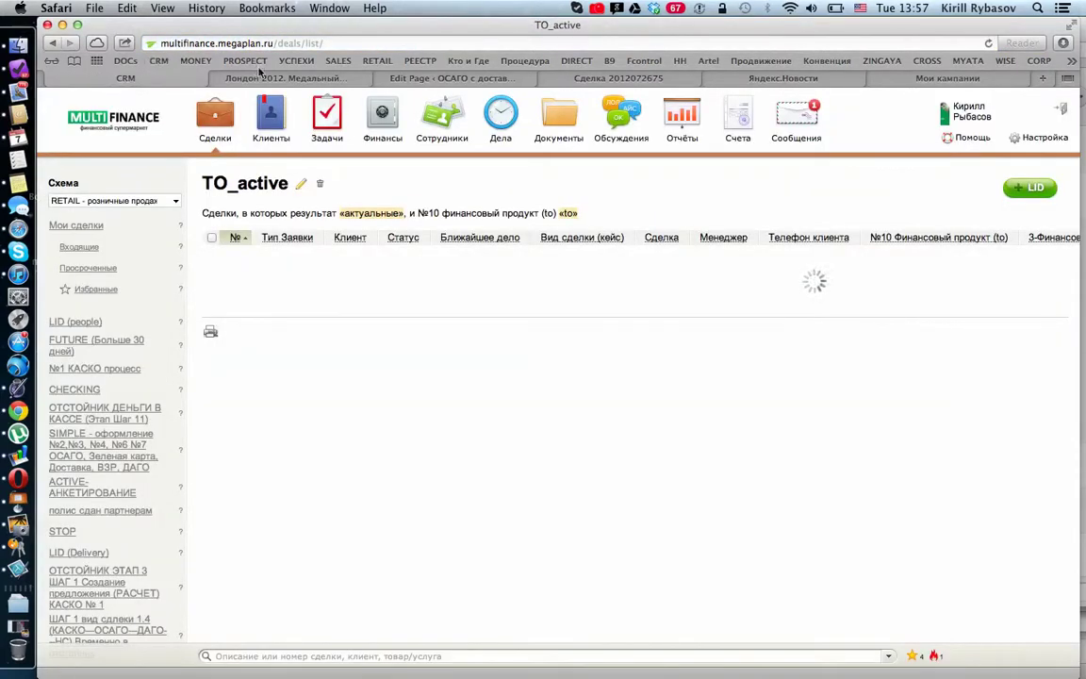
Step: Load the Сделки list and start a new LID (people) deal with +LID
{"action": "left_click", "coordinate": [224, 115]}
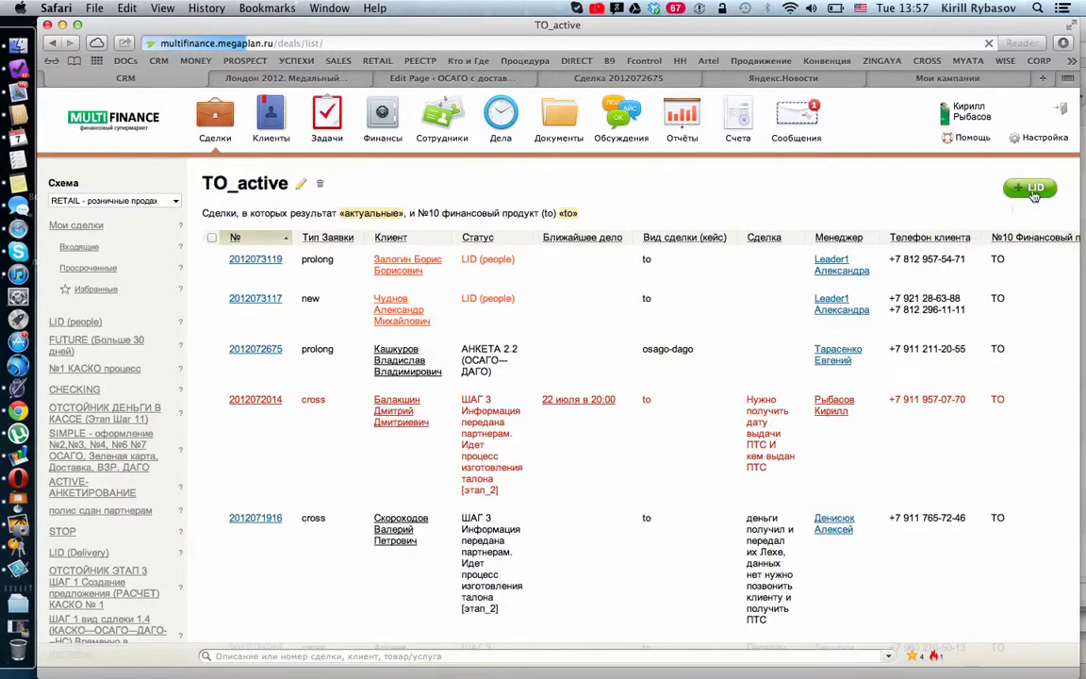
{"action": "left_click", "coordinate": [1032, 188]}
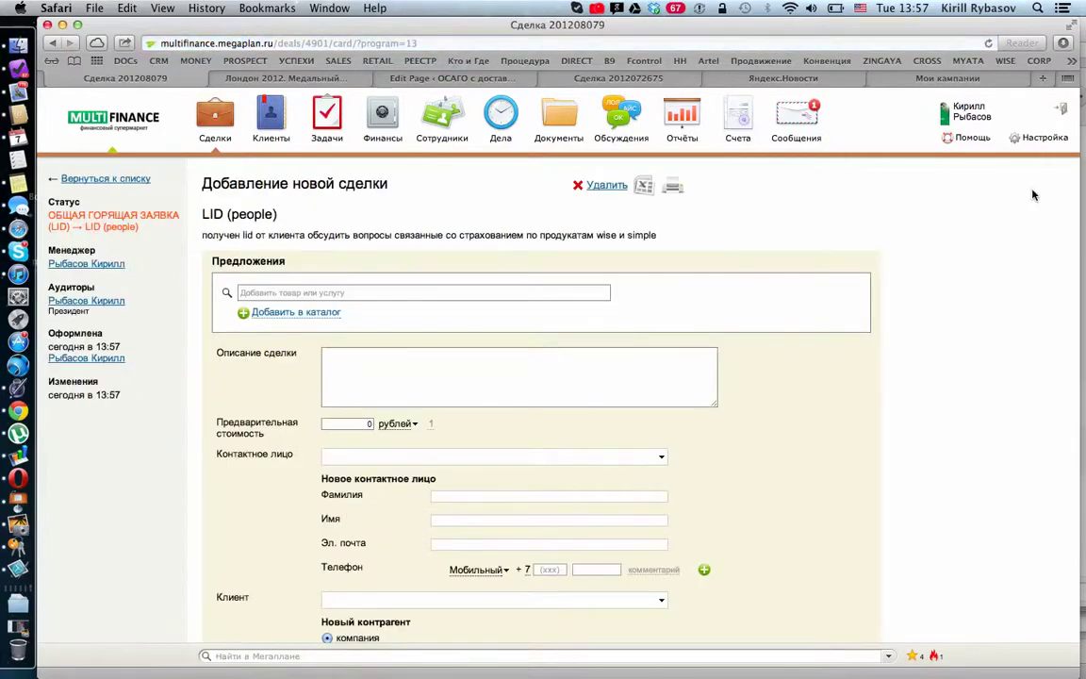
Step: Mark the new counterparty as человек and select the test client from the Клиент suggestions
{"action": "scroll", "coordinate": [788, 359], "scroll_direction": "down", "scroll_amount": 5}
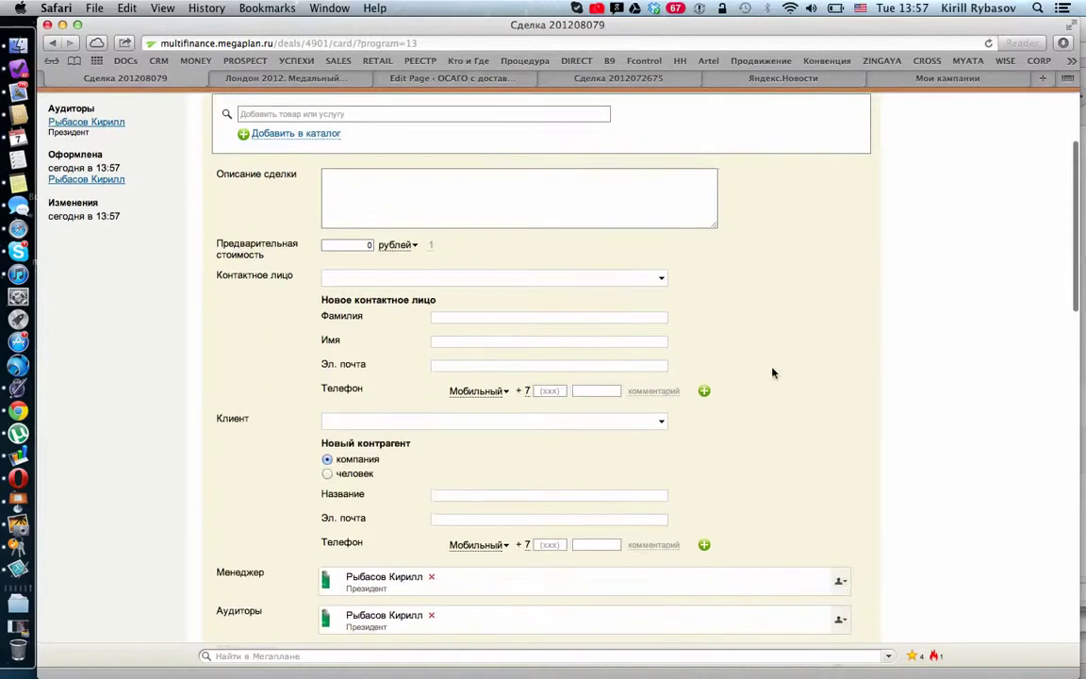
{"action": "left_click", "coordinate": [327, 473]}
{"action": "left_click", "coordinate": [403, 426]}
{"action": "key", "text": "super+space"}
{"action": "type", "text": "Ры"}
{"action": "key", "text": "BackSpace"}
{"action": "type", "text": "ыбаса"}
{"action": "key", "text": "BackSpace"}
{"action": "key", "text": "BackSpace"}
{"action": "key", "text": "BackSpace"}
{"action": "key", "text": "BackSpace"}
{"action": "key", "text": "BackSpace"}
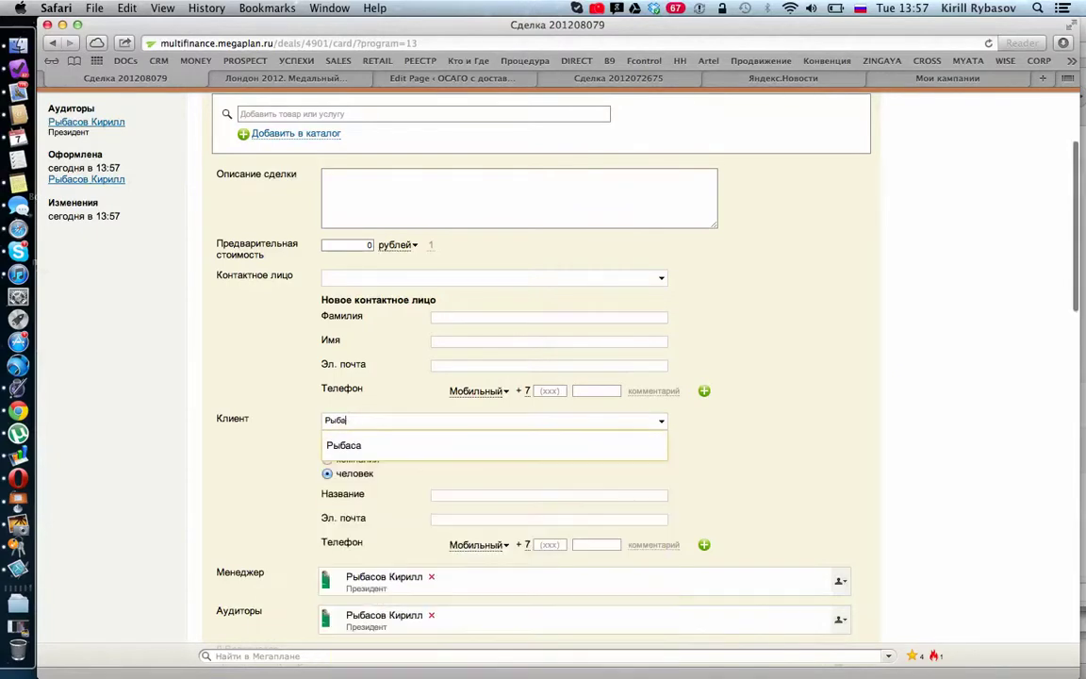
{"action": "key", "text": "BackSpace"}
{"action": "type", "text": "Теу"}
{"action": "key", "text": "BackSpace"}
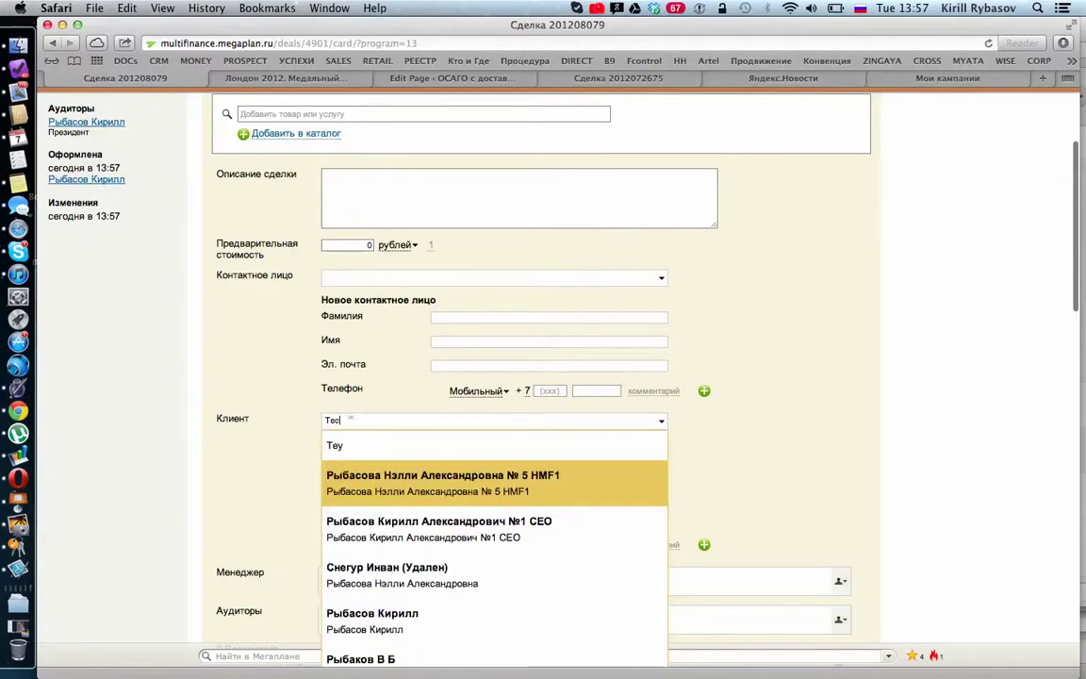
{"action": "type", "text": "ст"}
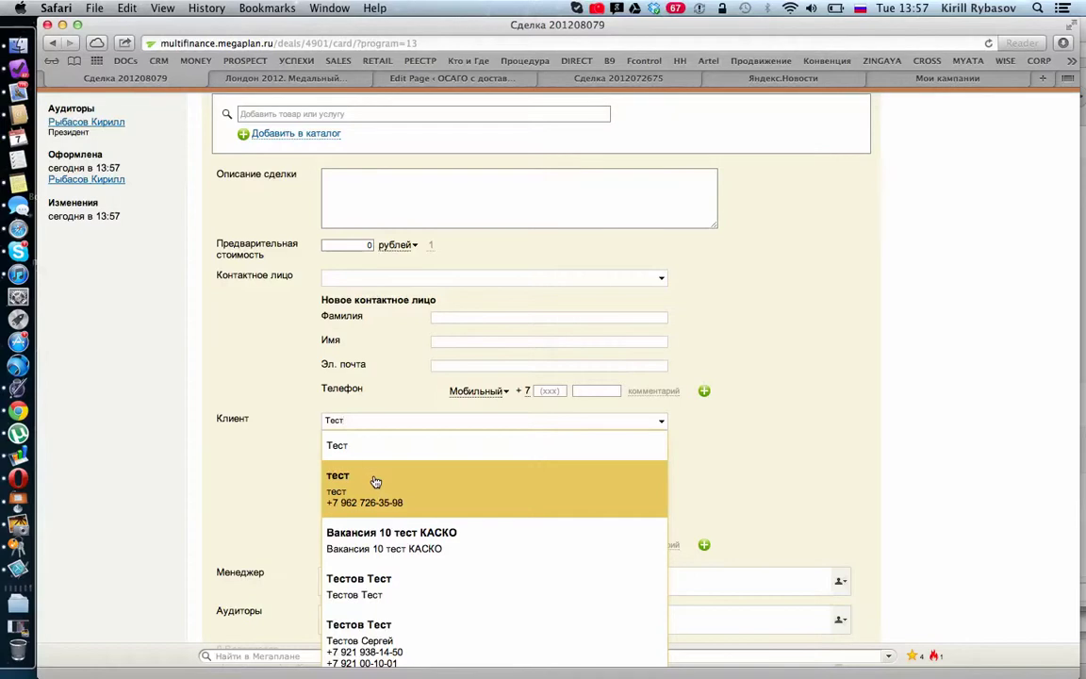
{"action": "left_click", "coordinate": [365, 581]}
{"action": "scroll", "coordinate": [600, 511], "scroll_direction": "down", "scroll_amount": 1}
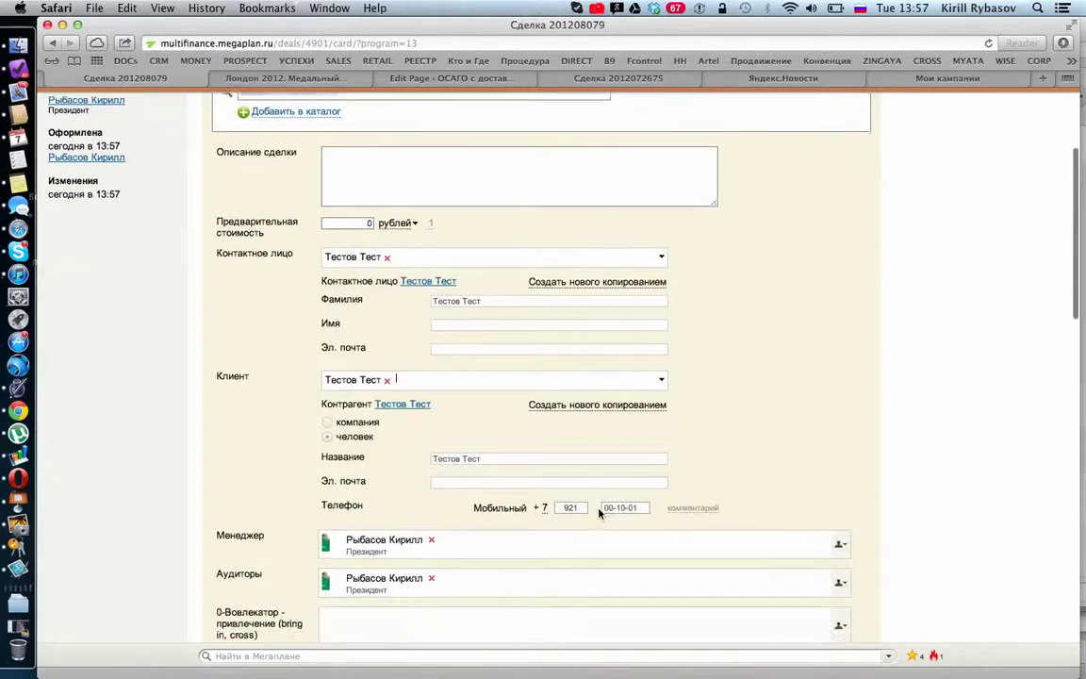
{"action": "scroll", "coordinate": [742, 429], "scroll_direction": "down", "scroll_amount": 3}
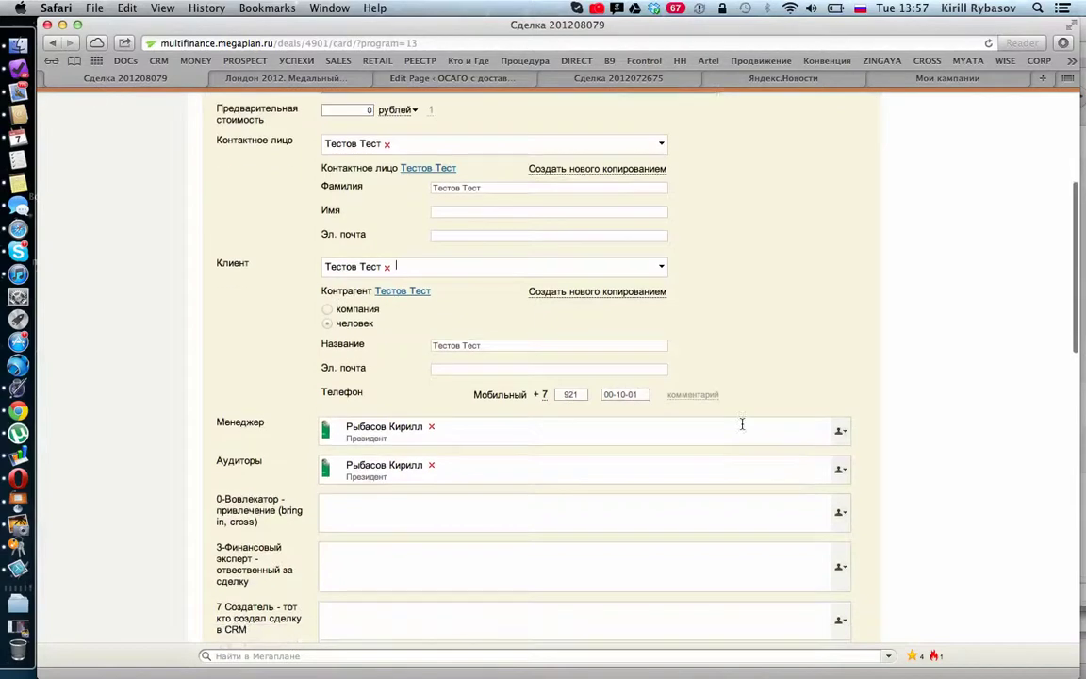
{"action": "scroll", "coordinate": [742, 426], "scroll_direction": "down", "scroll_amount": 1}
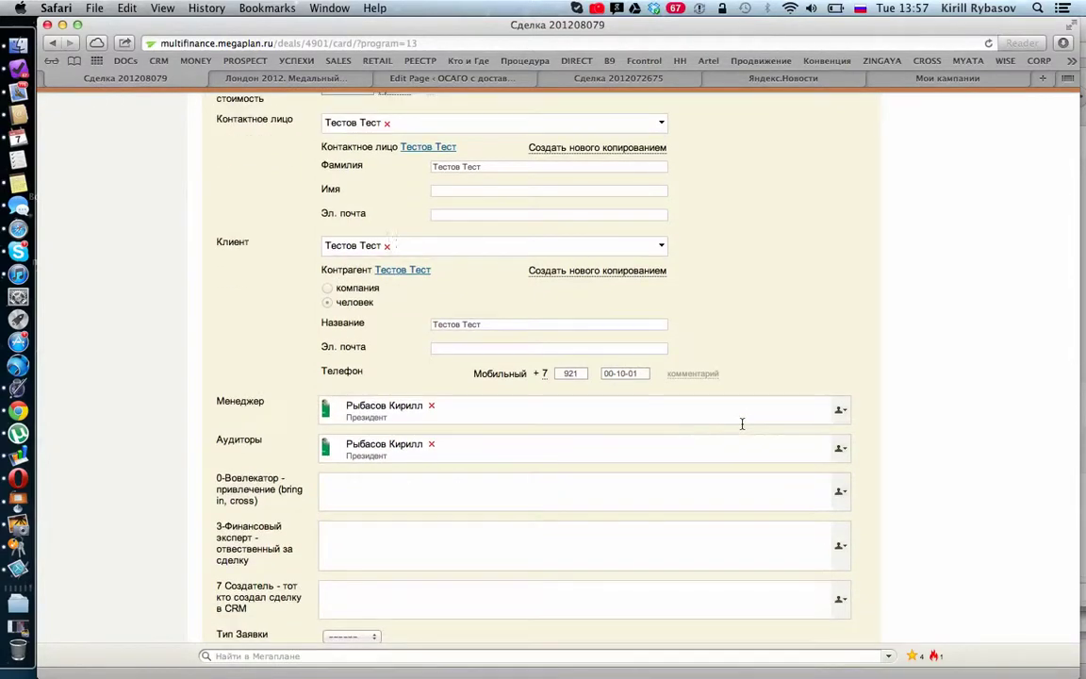
{"action": "scroll", "coordinate": [742, 423], "scroll_direction": "down", "scroll_amount": 3}
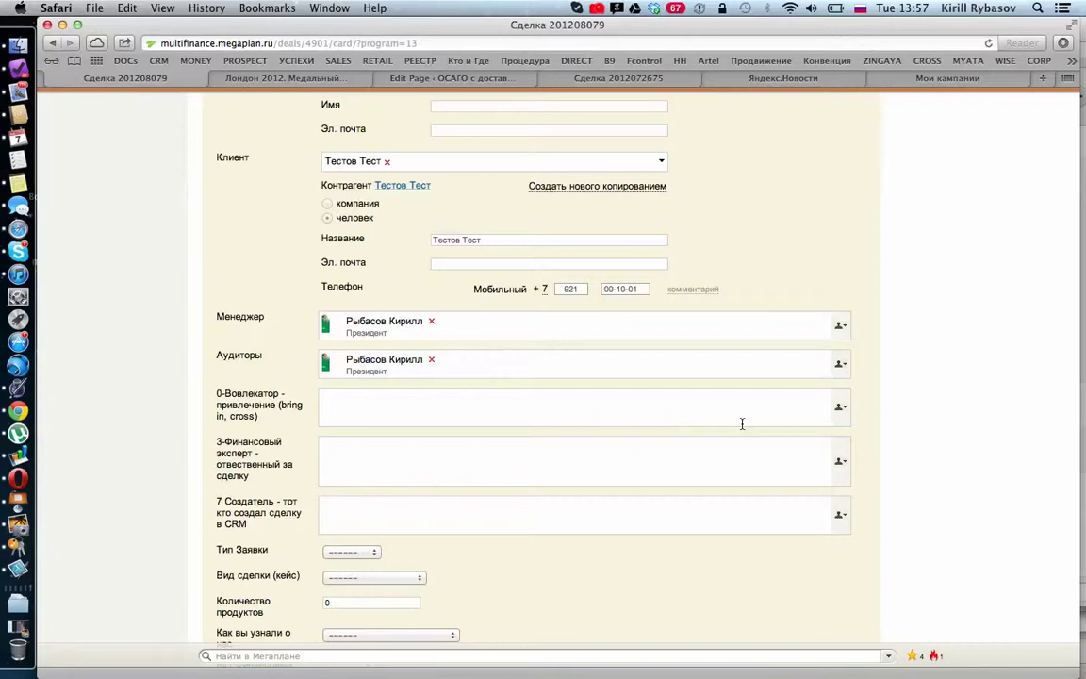
{"action": "scroll", "coordinate": [552, 477], "scroll_direction": "down", "scroll_amount": 5}
Step: Set Тип Заявки to cross and search for the employee in the 0-Вовлекатор field
{"action": "left_click", "coordinate": [375, 417]}
{"action": "left_click", "coordinate": [354, 451]}
{"action": "left_click", "coordinate": [397, 275]}
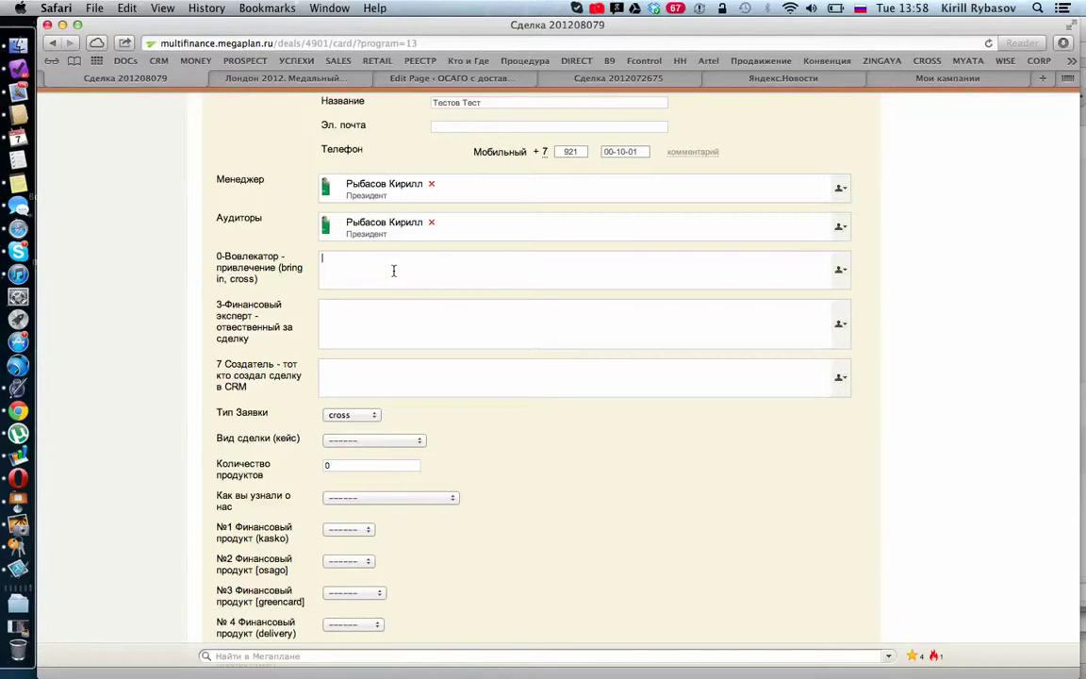
{"action": "key", "text": "super+space"}
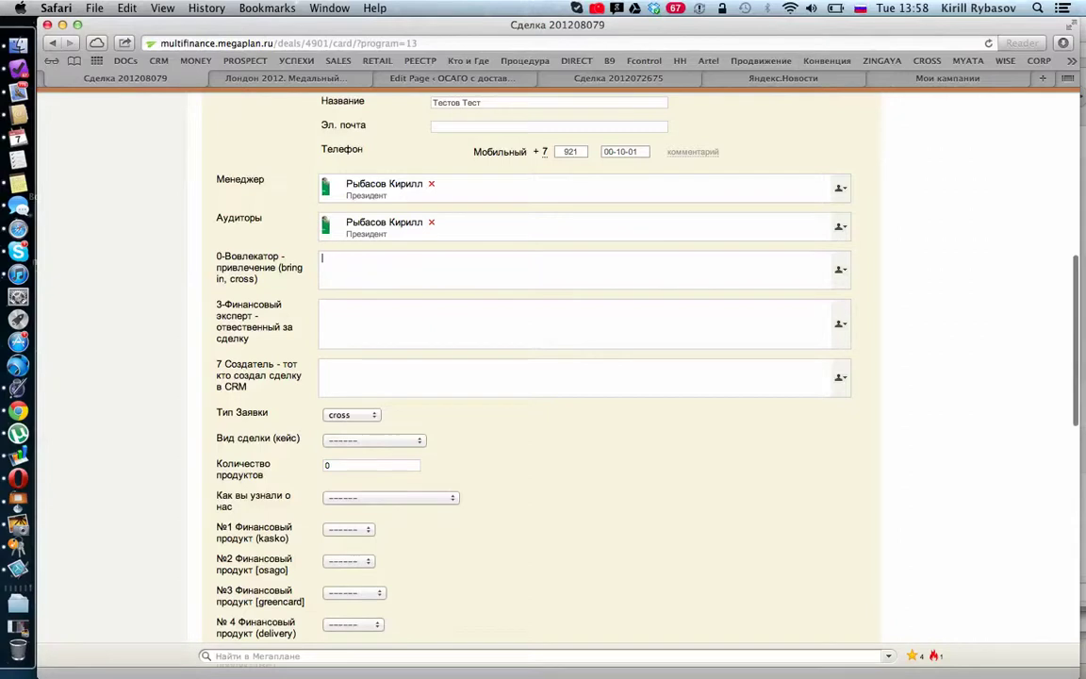
{"action": "type", "text": "Тарас"}
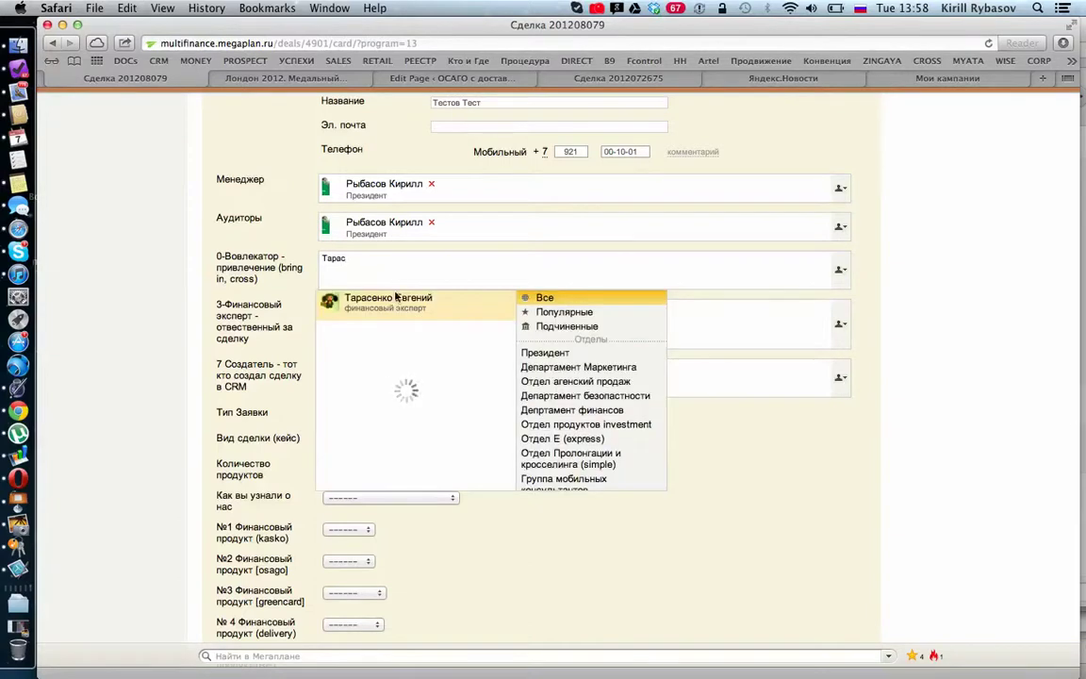
Step: Set 0-Вовлекатор to the suggested financial expert and 3-Финансовый эксперт to a financial consultant
{"action": "left_click", "coordinate": [395, 302]}
{"action": "left_click", "coordinate": [382, 306]}
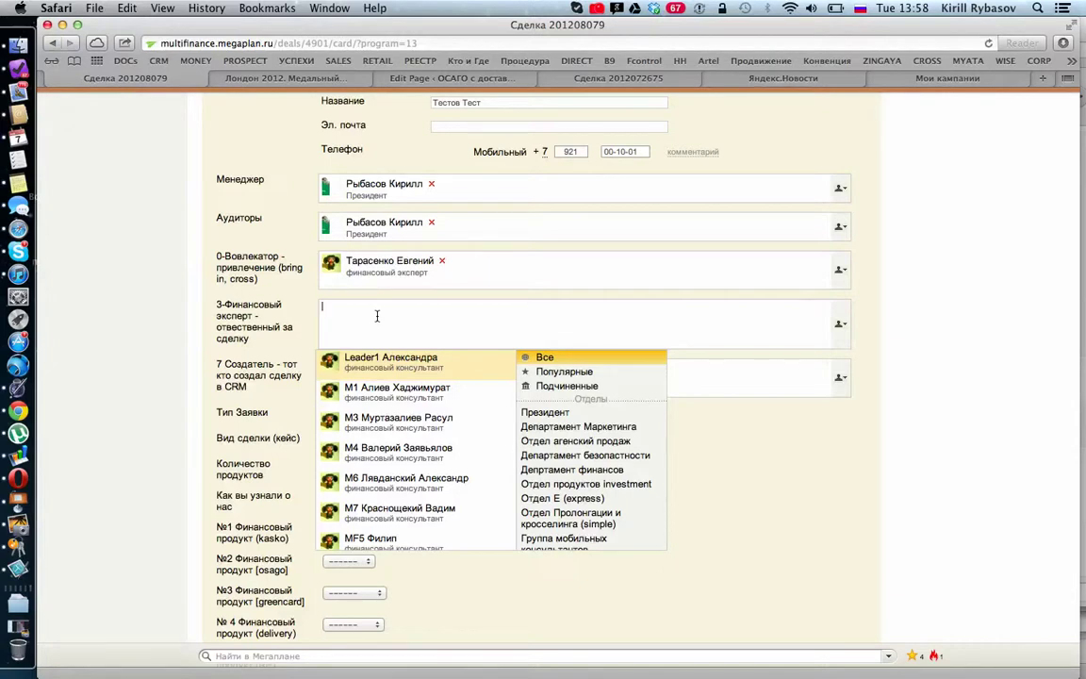
{"action": "left_click", "coordinate": [391, 361]}
{"action": "scroll", "coordinate": [485, 404], "scroll_direction": "down", "scroll_amount": 3}
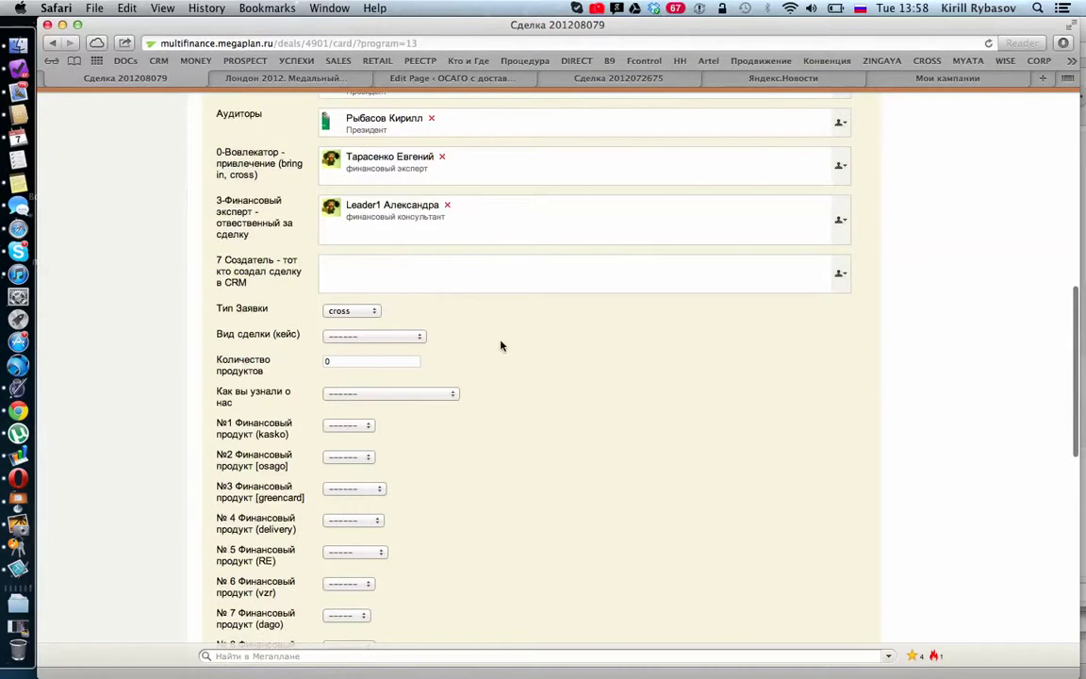
Step: Set 7 Создатель to the president, replacing the financial consultant chosen at first
{"action": "left_click", "coordinate": [416, 278]}
{"action": "type", "text": "Ли"}
{"action": "key", "text": "BackSpace"}
{"action": "key", "text": "BackSpace"}
{"action": "type", "text": "Ц"}
{"action": "key", "text": "BackSpace"}
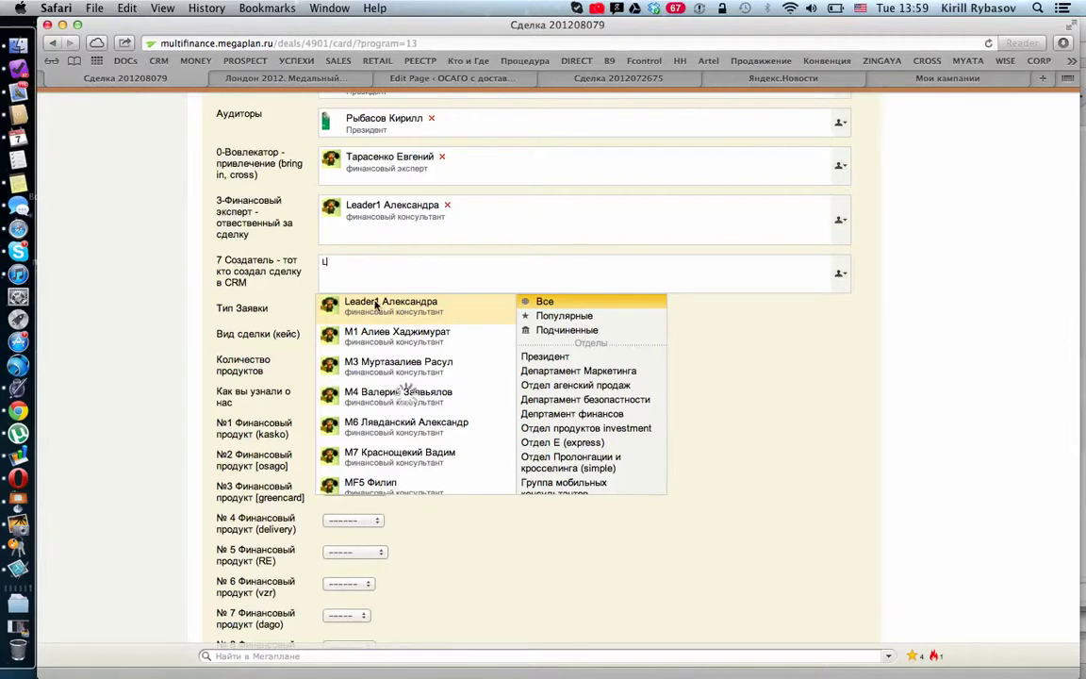
{"action": "type", "text": "L"}
{"action": "left_click", "coordinate": [376, 311]}
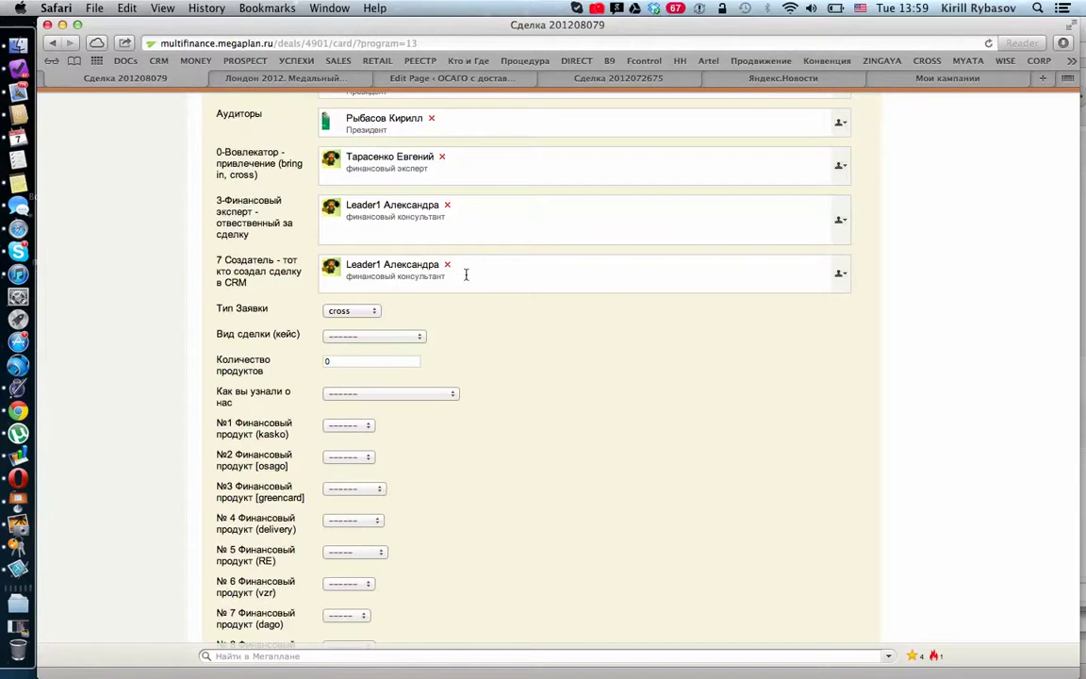
{"action": "type", "text": "Н"}
{"action": "key", "text": "BackSpace"}
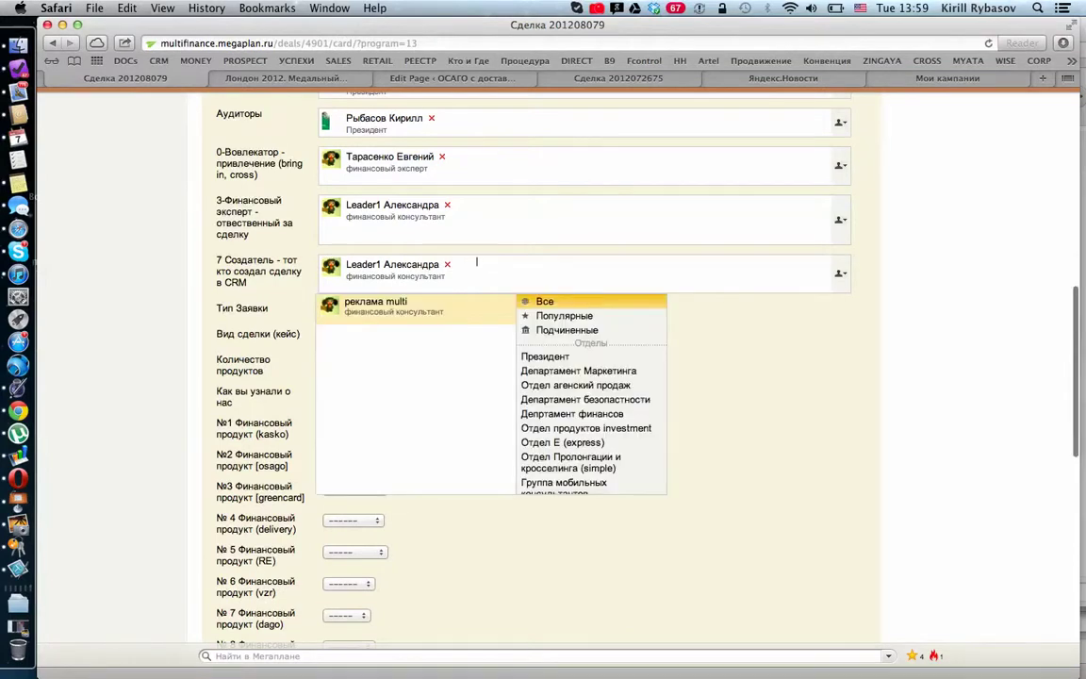
{"action": "key", "text": "BackSpace"}
{"action": "type", "text": "Рыба"}
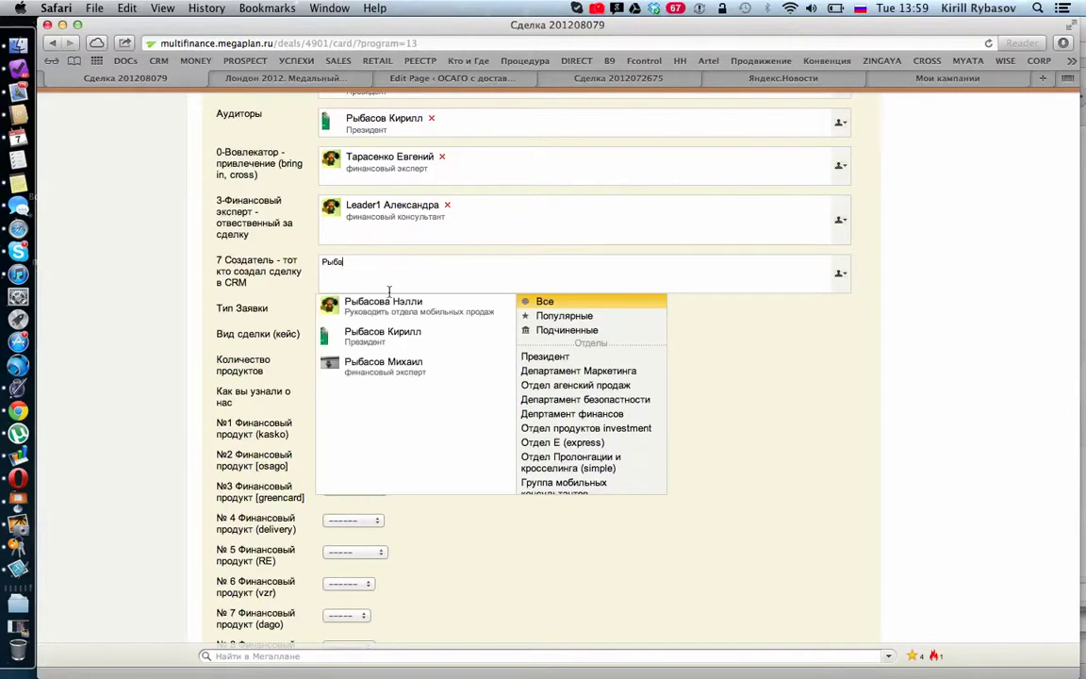
{"action": "left_click", "coordinate": [381, 334]}
{"action": "scroll", "coordinate": [529, 316], "scroll_direction": "up", "scroll_amount": 5}
{"action": "scroll", "coordinate": [493, 358], "scroll_direction": "down", "scroll_amount": 1}
{"action": "scroll", "coordinate": [492, 362], "scroll_direction": "down", "scroll_amount": 2}
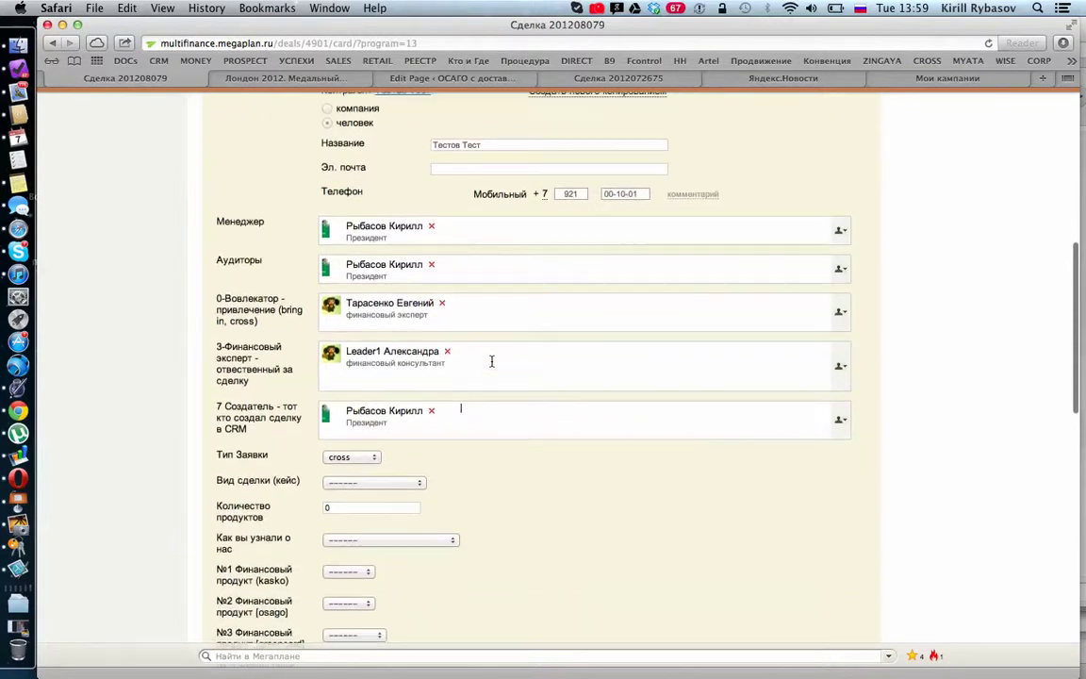
Step: Add the mobile-sales department head as a second auditor
{"action": "left_click", "coordinate": [481, 268]}
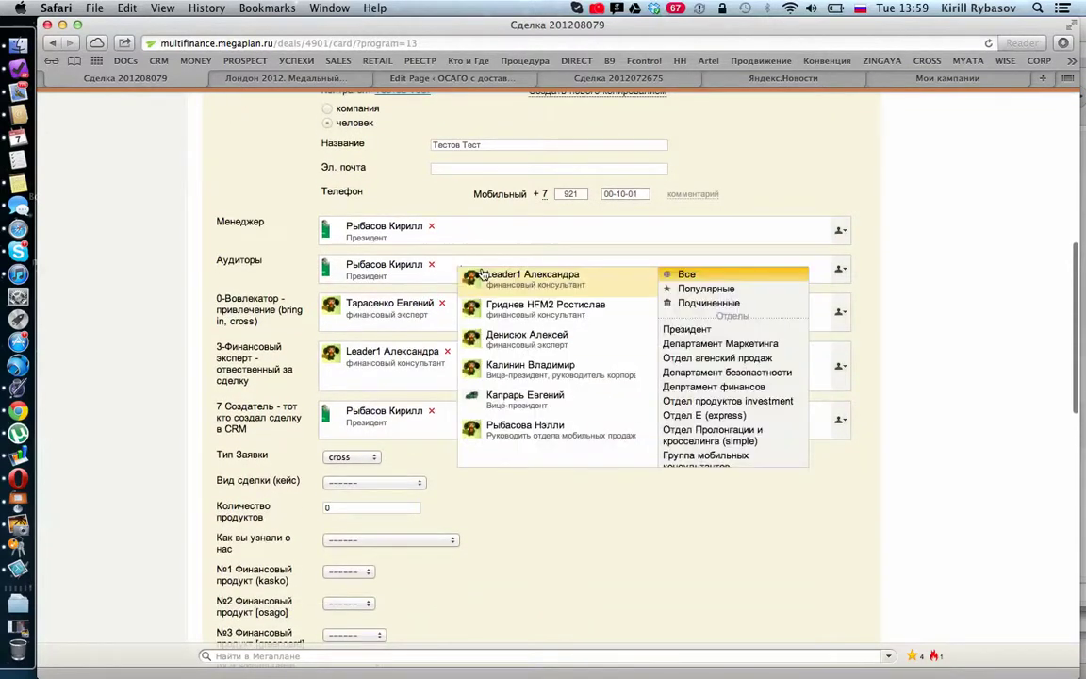
{"action": "type", "text": "Тара"}
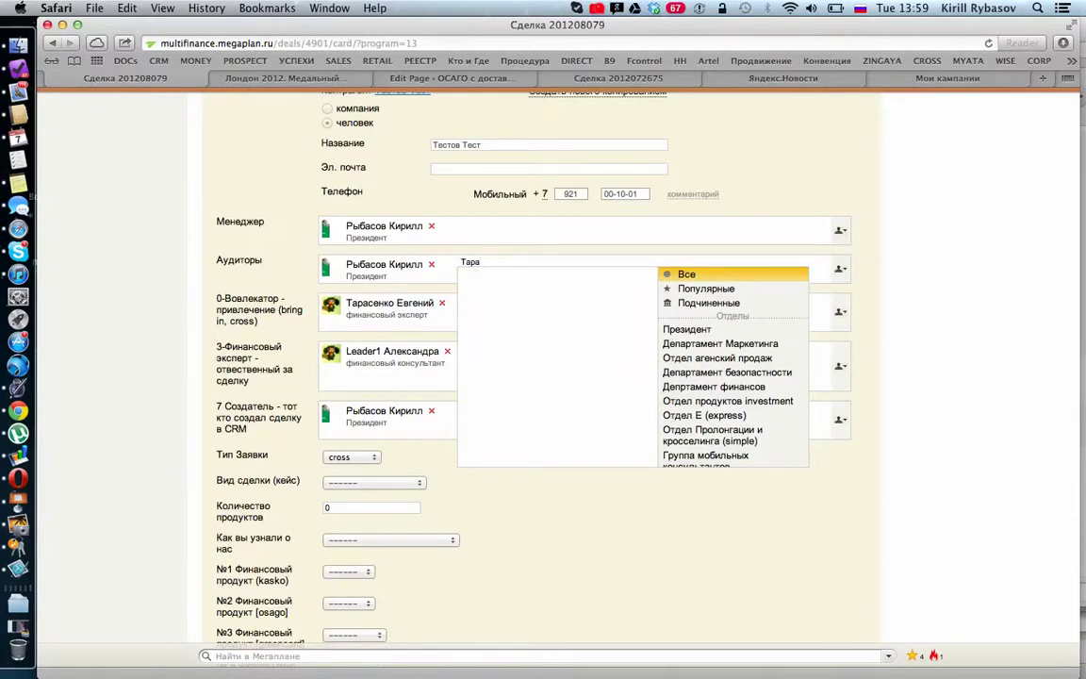
{"action": "type", "text": "се"}
{"action": "key", "text": "BackSpace"}
{"action": "key", "text": "BackSpace"}
{"action": "key", "text": "BackSpace"}
{"action": "key", "text": "BackSpace"}
{"action": "key", "text": "BackSpace"}
{"action": "key", "text": "BackSpace"}
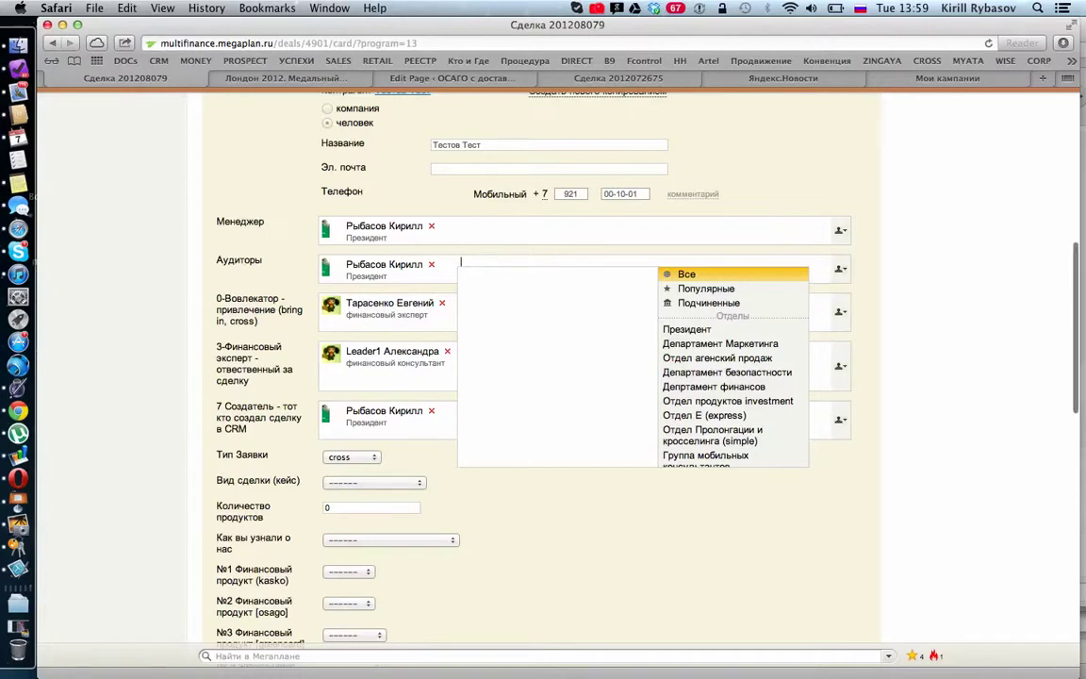
{"action": "left_click", "coordinate": [533, 504]}
{"action": "left_click", "coordinate": [486, 269]}
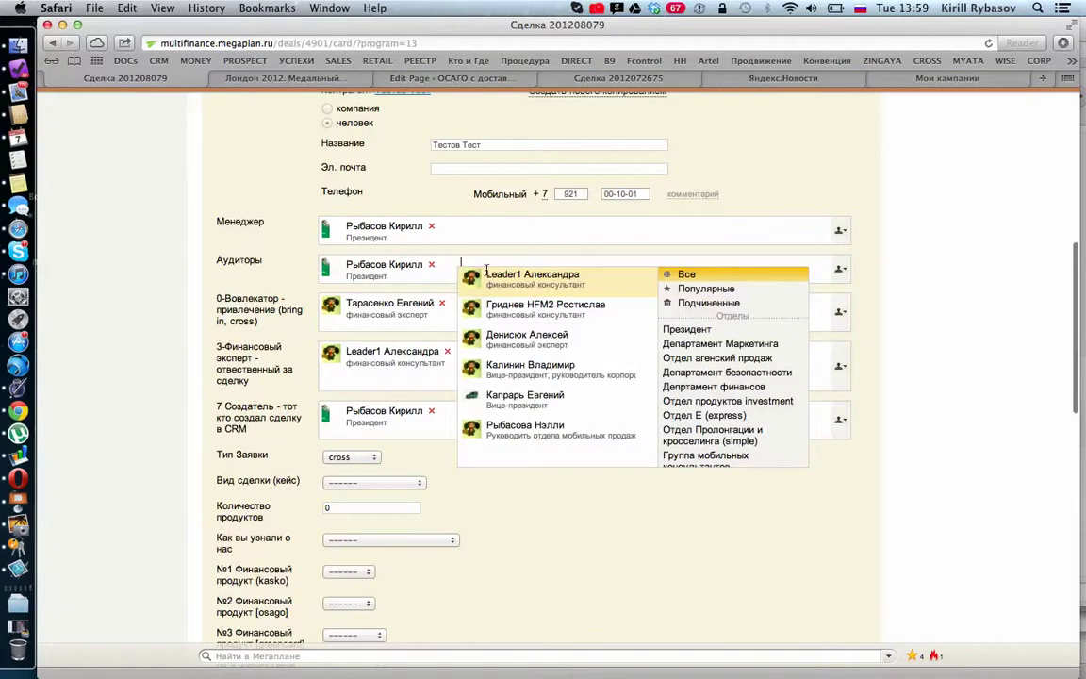
{"action": "left_click", "coordinate": [496, 429]}
{"action": "scroll", "coordinate": [522, 562], "scroll_direction": "down", "scroll_amount": 3}
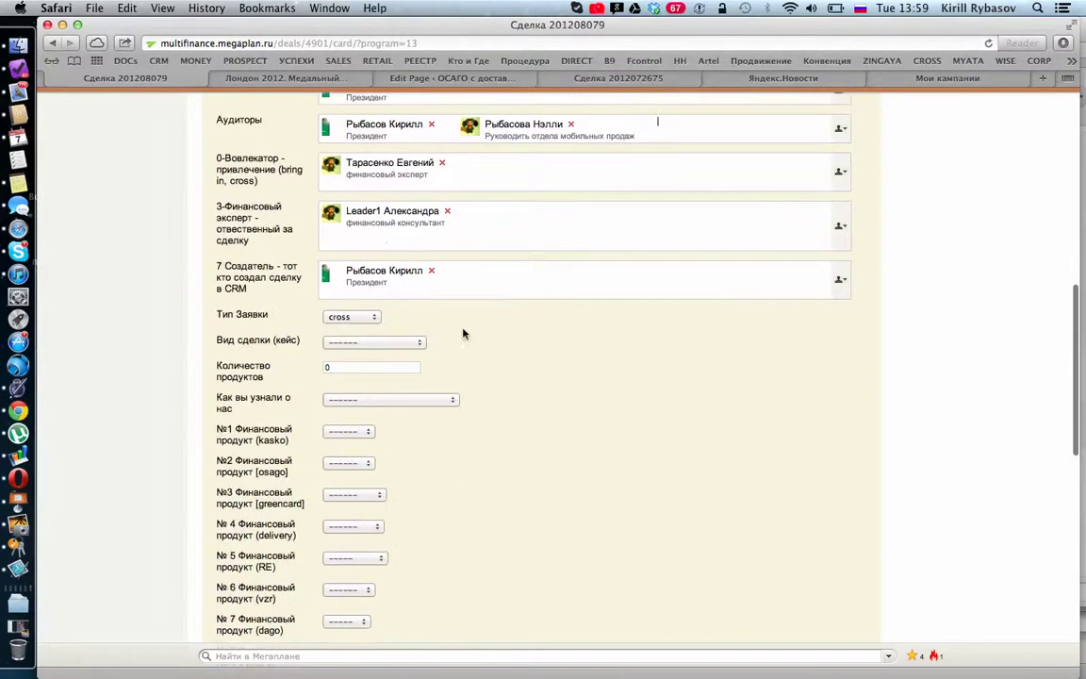
Step: Set the deal type to osago and Количество продуктов to 1
{"action": "left_click", "coordinate": [414, 343]}
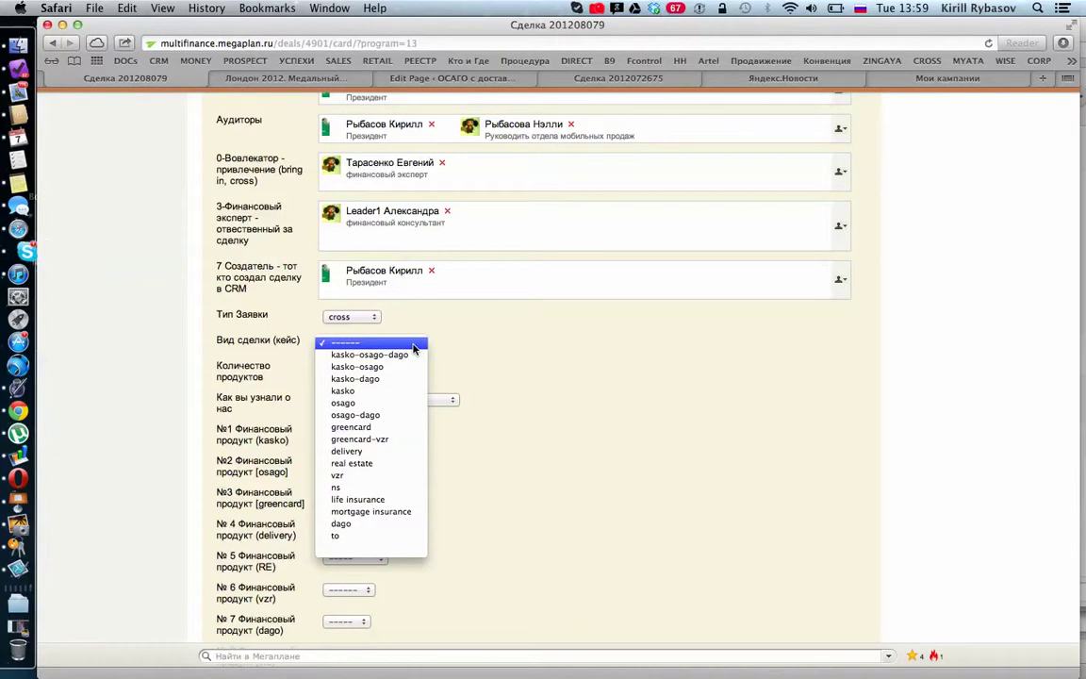
{"action": "left_click", "coordinate": [355, 404]}
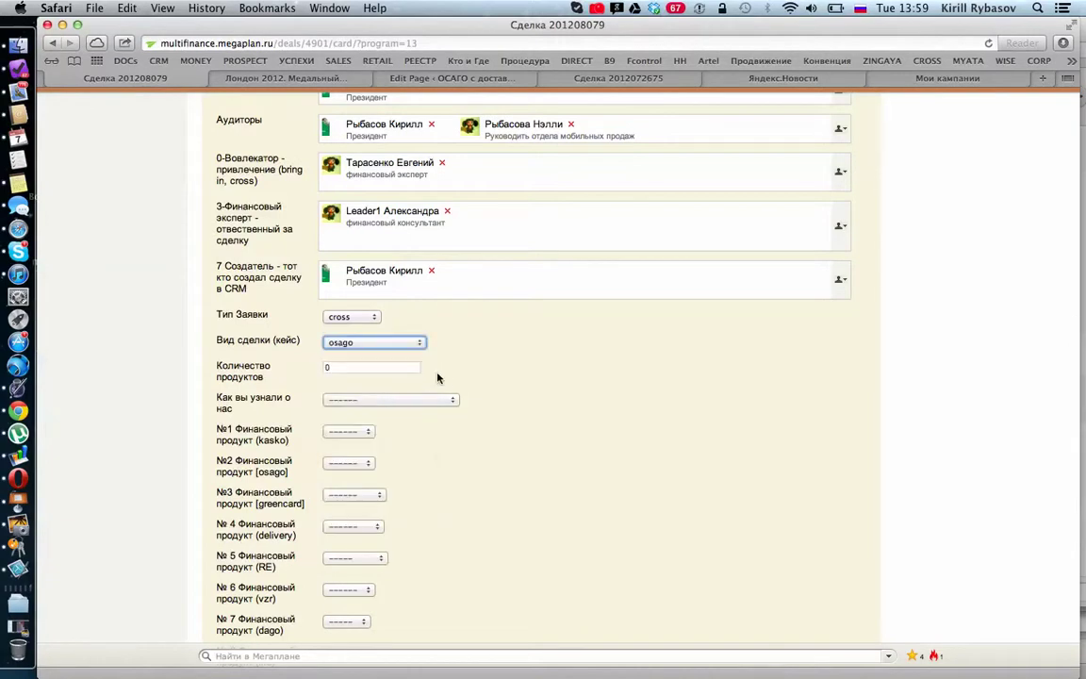
{"action": "double_click", "coordinate": [357, 369]}
{"action": "type", "text": "1"}
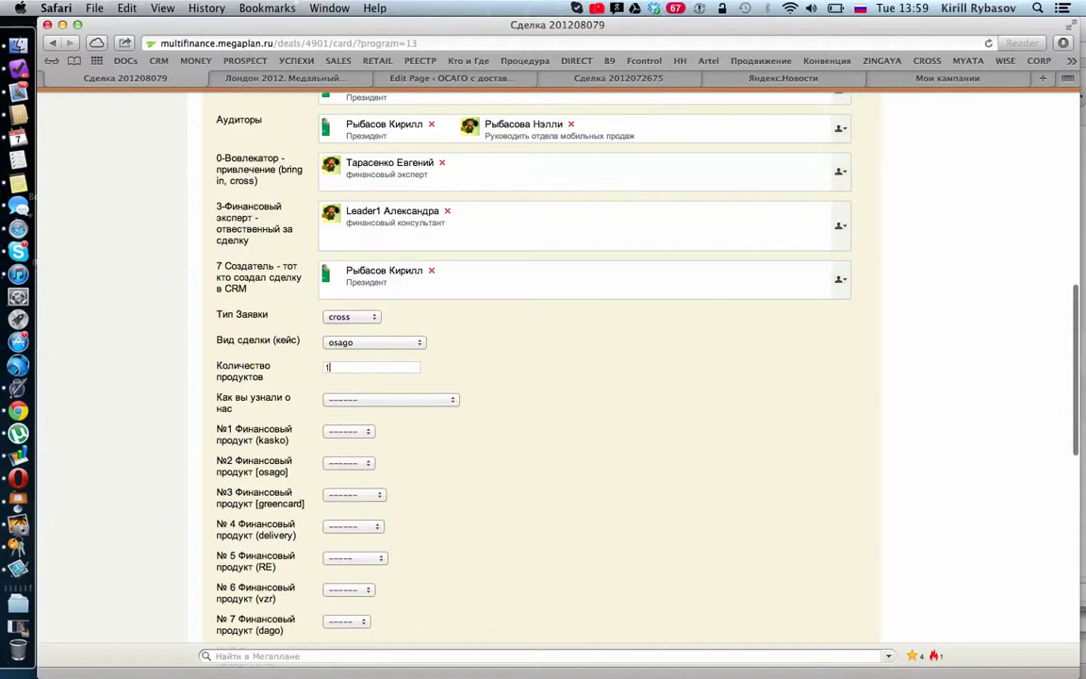
Step: Choose постоянный клиент as the source and osago for №2 Финансовый продукт, then save the deal
{"action": "left_click", "coordinate": [413, 401]}
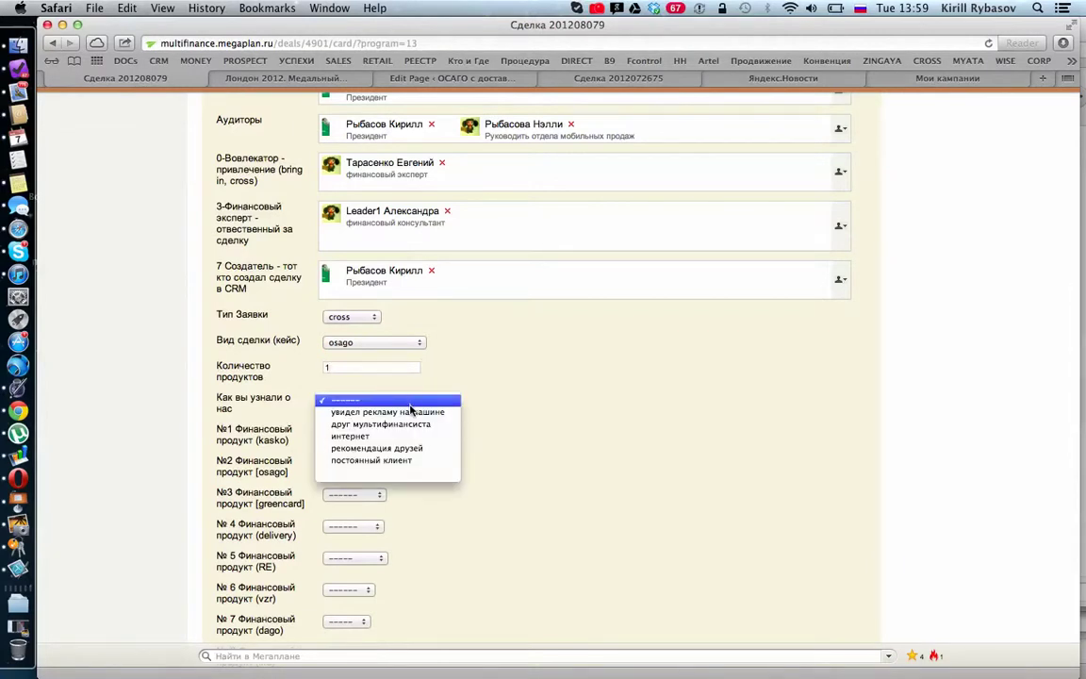
{"action": "left_click", "coordinate": [404, 460]}
{"action": "scroll", "coordinate": [415, 401], "scroll_direction": "down", "scroll_amount": 2}
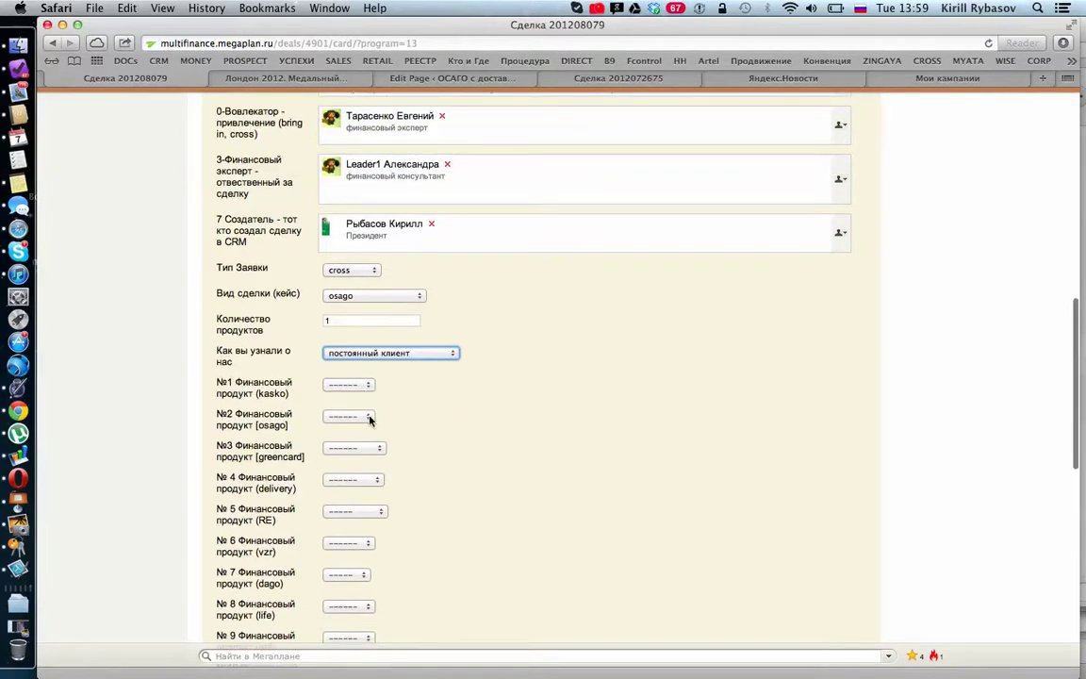
{"action": "left_click", "coordinate": [363, 415]}
{"action": "left_click", "coordinate": [358, 407]}
{"action": "scroll", "coordinate": [415, 453], "scroll_direction": "down", "scroll_amount": 10}
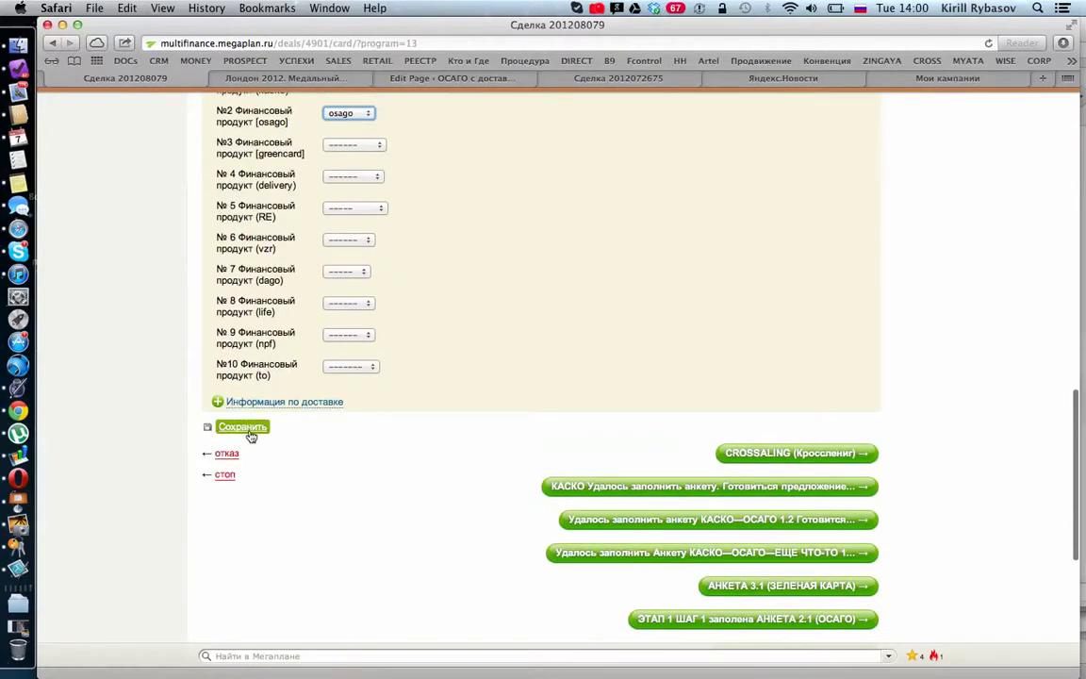
{"action": "left_click", "coordinate": [231, 429]}
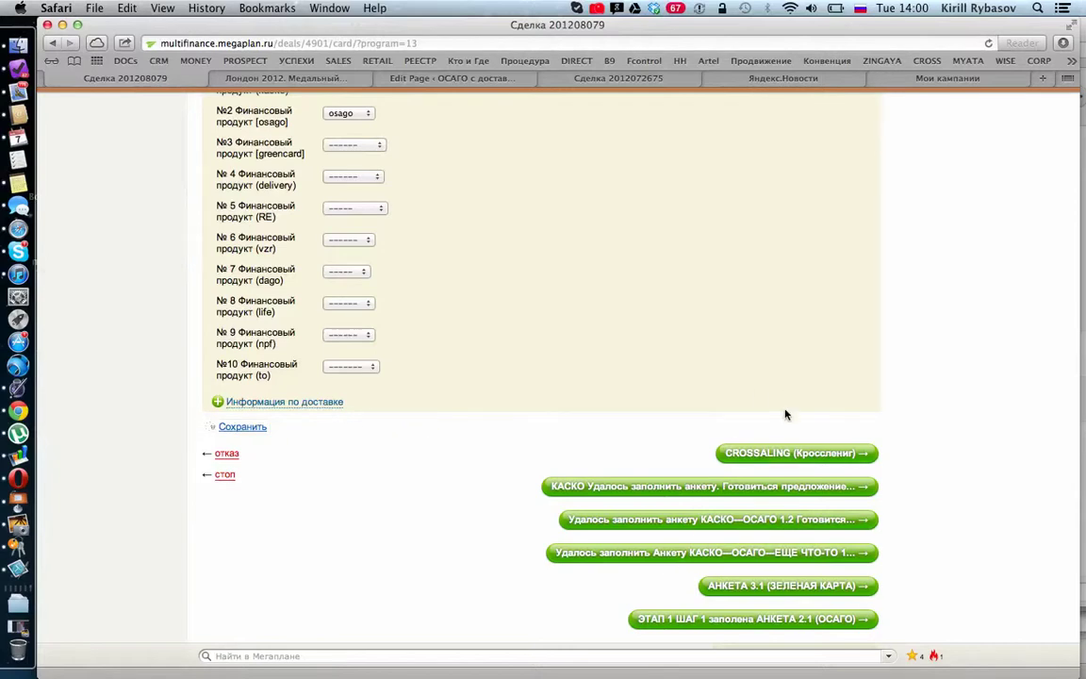
{"action": "left_click", "coordinate": [780, 454]}
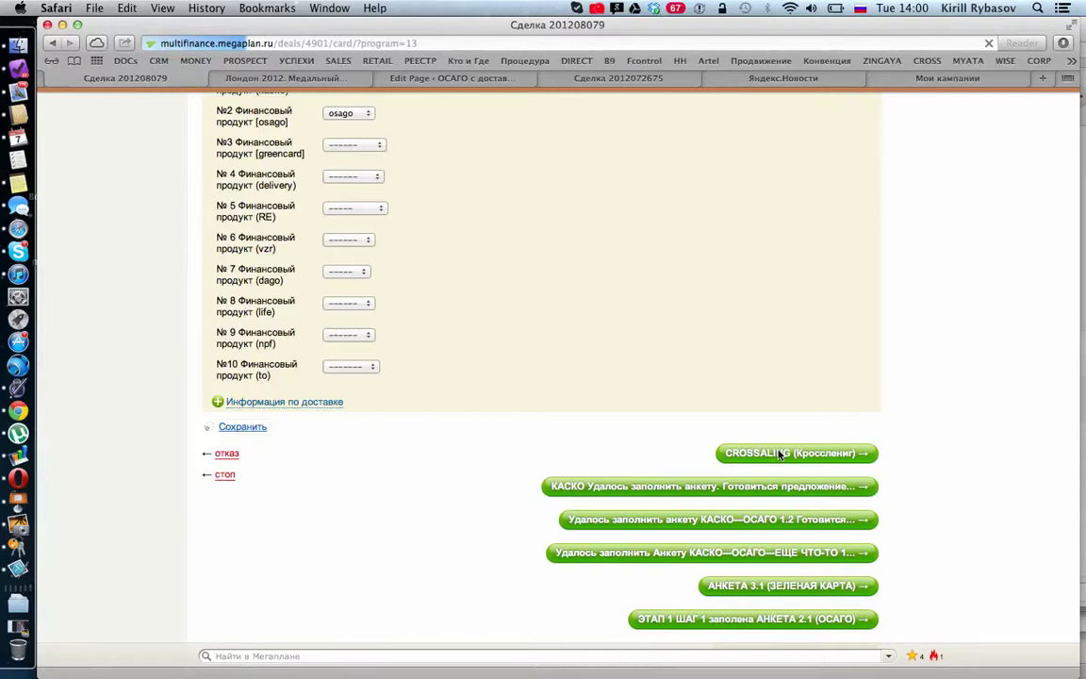
{"action": "left_click", "coordinate": [778, 454]}
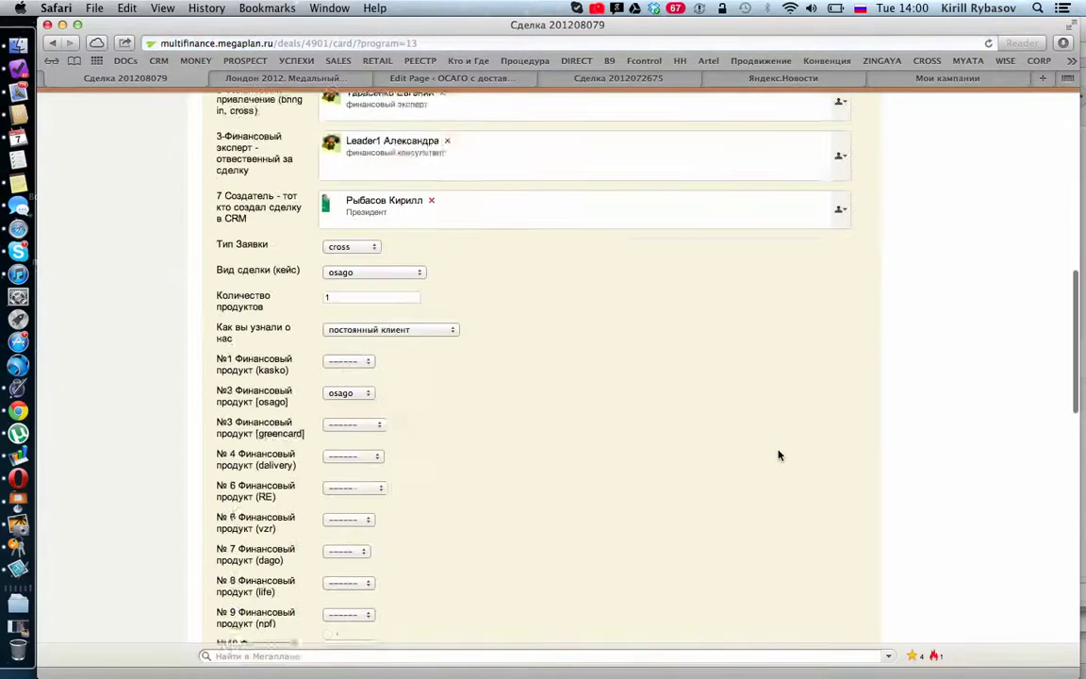
{"action": "scroll", "coordinate": [779, 454], "scroll_direction": "down", "scroll_amount": 15}
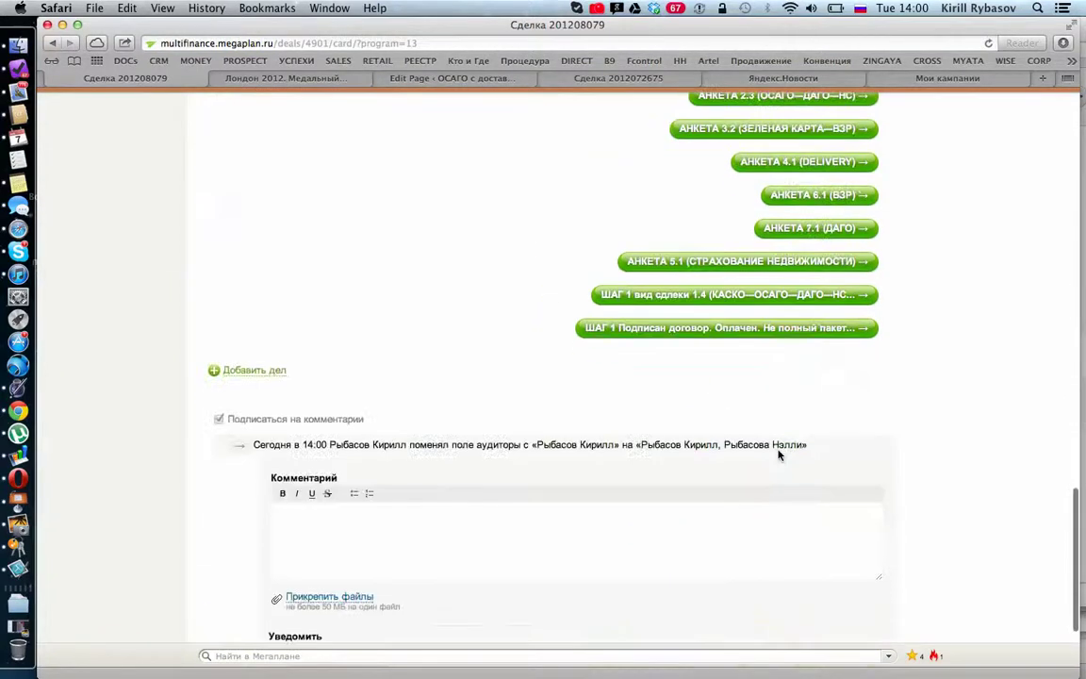
{"action": "scroll", "coordinate": [779, 455], "scroll_direction": "up", "scroll_amount": 20}
{"action": "scroll", "coordinate": [778, 454], "scroll_direction": "up", "scroll_amount": 1}
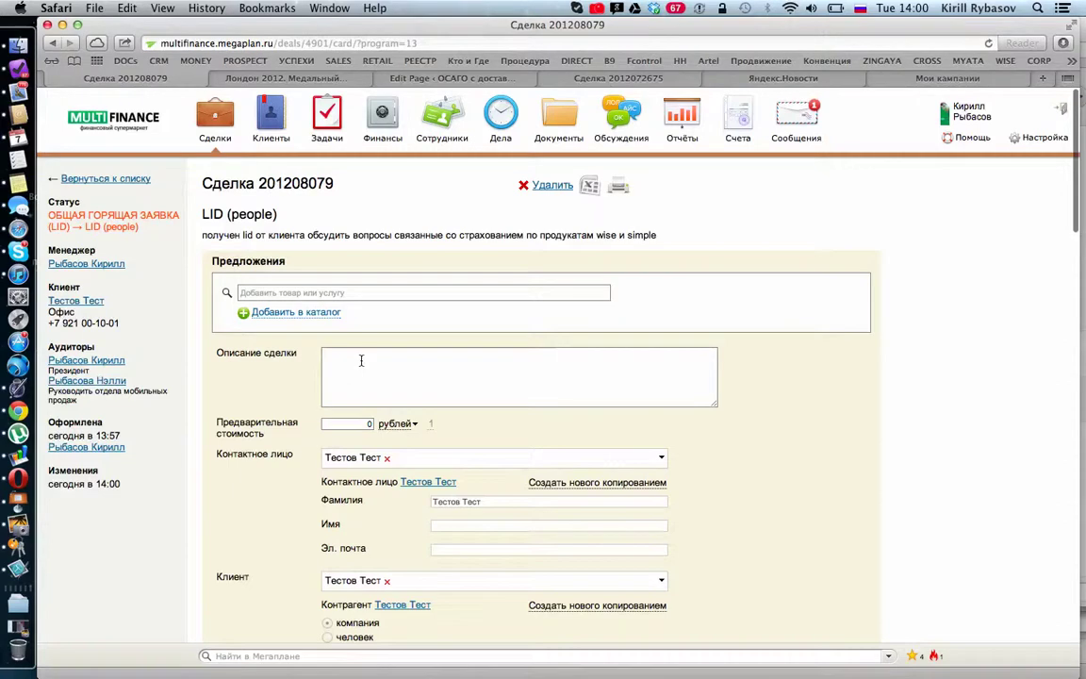
{"action": "scroll", "coordinate": [361, 360], "scroll_direction": "down", "scroll_amount": 10}
{"action": "scroll", "coordinate": [361, 360], "scroll_direction": "up", "scroll_amount": 10}
{"action": "scroll", "coordinate": [361, 360], "scroll_direction": "down", "scroll_amount": 20}
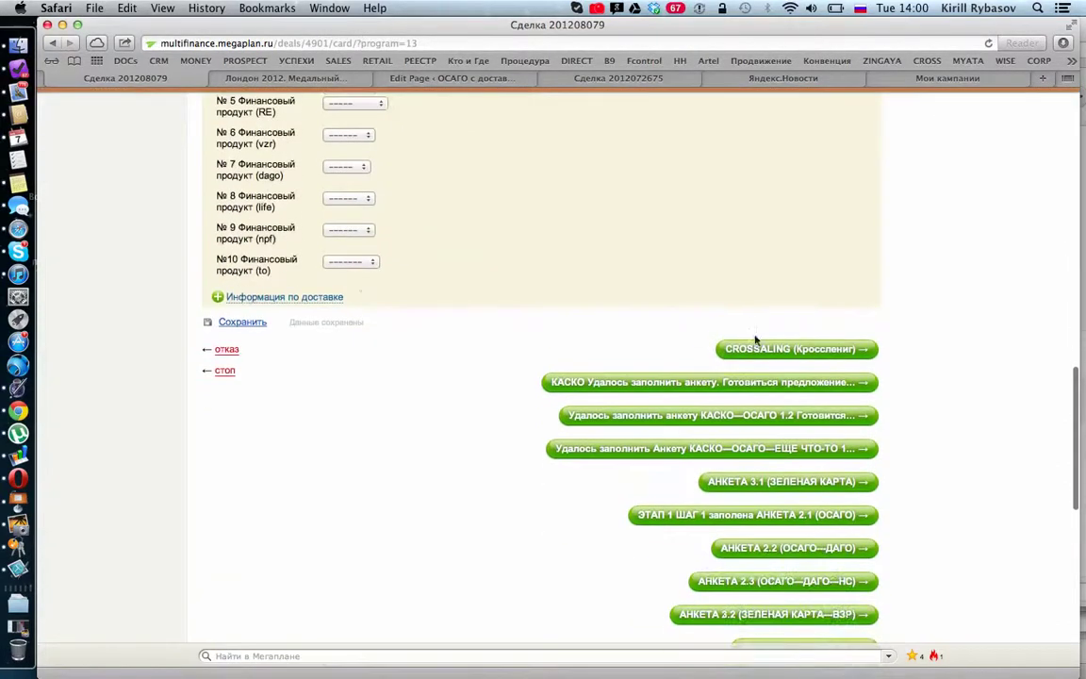
{"action": "left_click", "coordinate": [756, 346]}
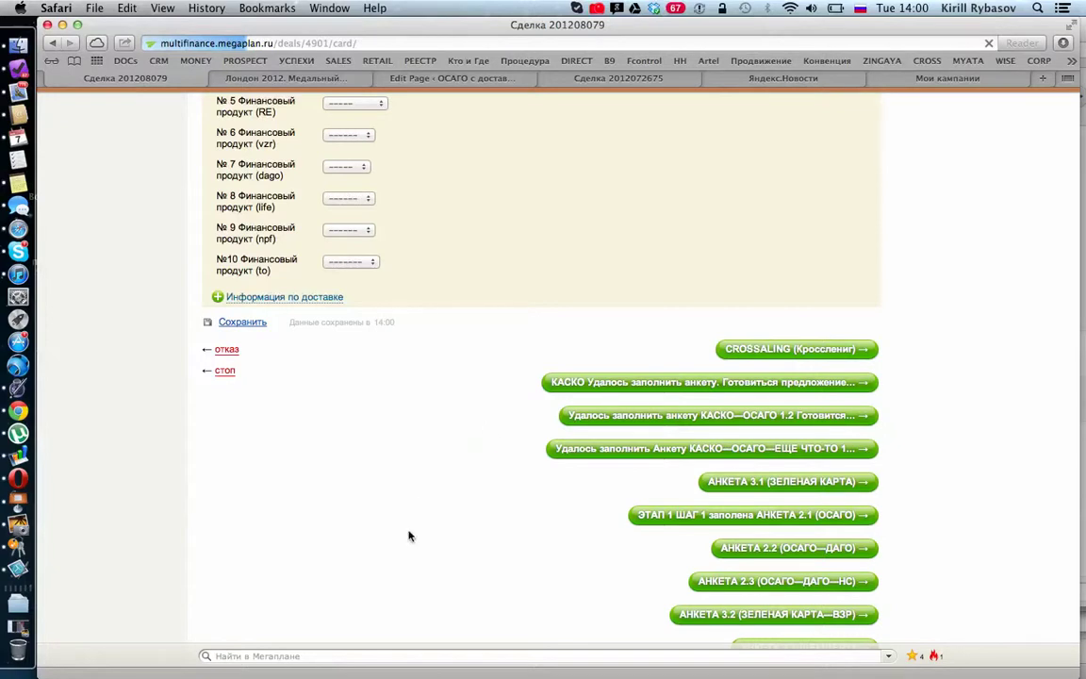
{"action": "scroll", "coordinate": [408, 536], "scroll_direction": "down", "scroll_amount": 15}
{"action": "scroll", "coordinate": [408, 535], "scroll_direction": "down", "scroll_amount": 10}
{"action": "scroll", "coordinate": [408, 535], "scroll_direction": "up", "scroll_amount": 5}
{"action": "scroll", "coordinate": [552, 317], "scroll_direction": "up", "scroll_amount": 6}
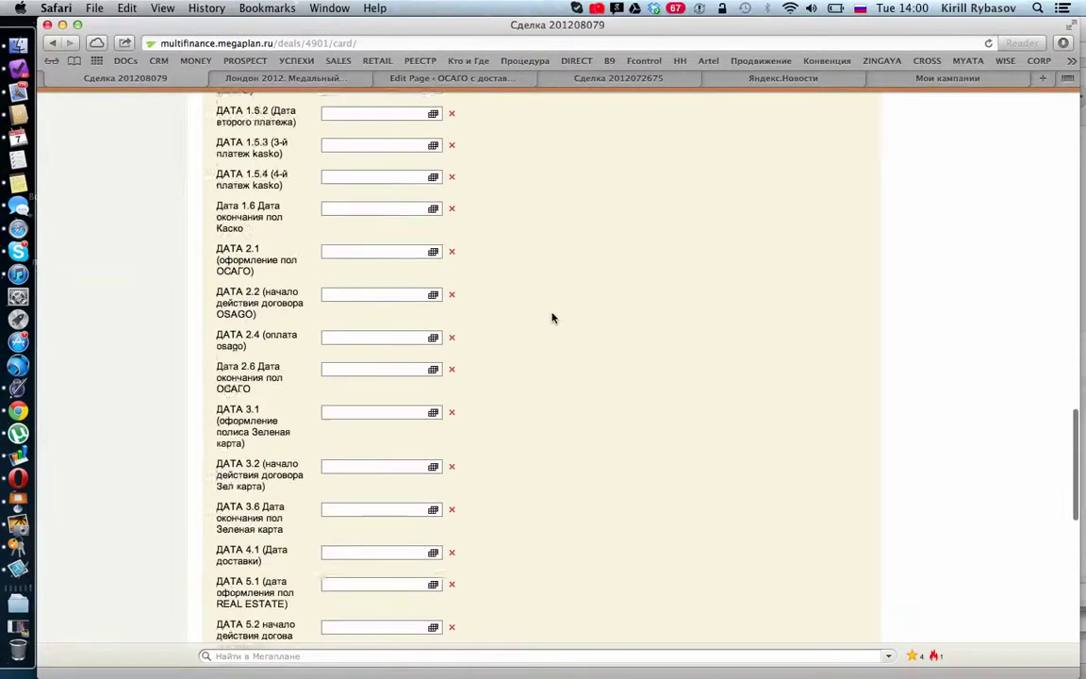
{"action": "scroll", "coordinate": [553, 317], "scroll_direction": "up", "scroll_amount": 10}
{"action": "scroll", "coordinate": [552, 317], "scroll_direction": "down", "scroll_amount": 20}
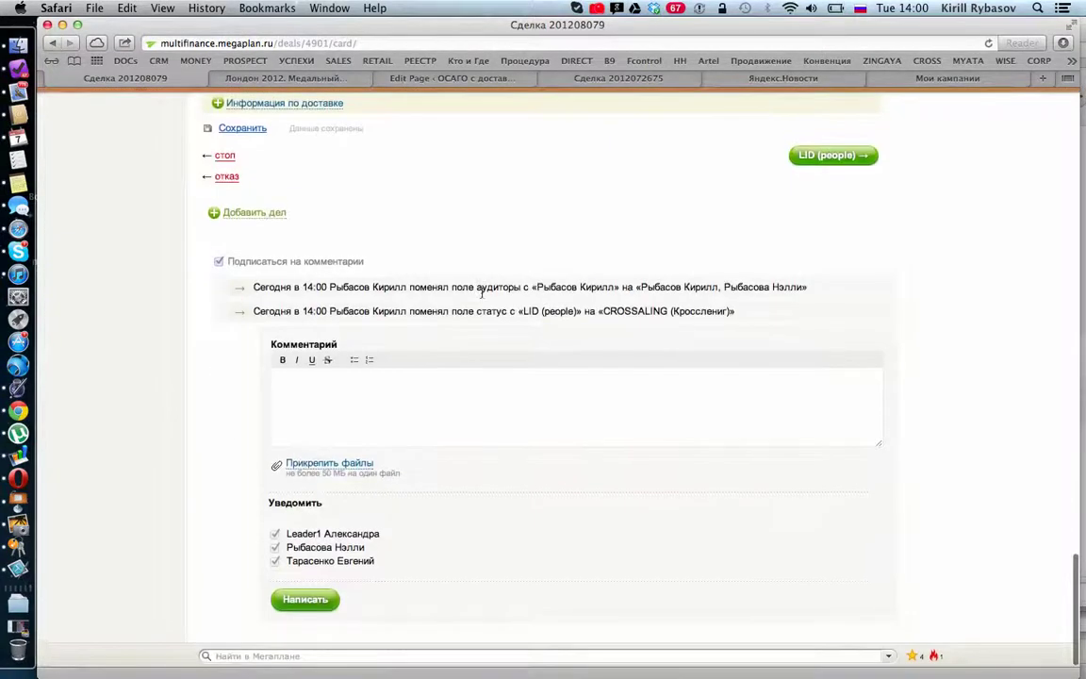
Step: Add the to-do 'позвонить 10 октября 2012' with a Звонок reminder for 10 октября
{"action": "left_click", "coordinate": [267, 215]}
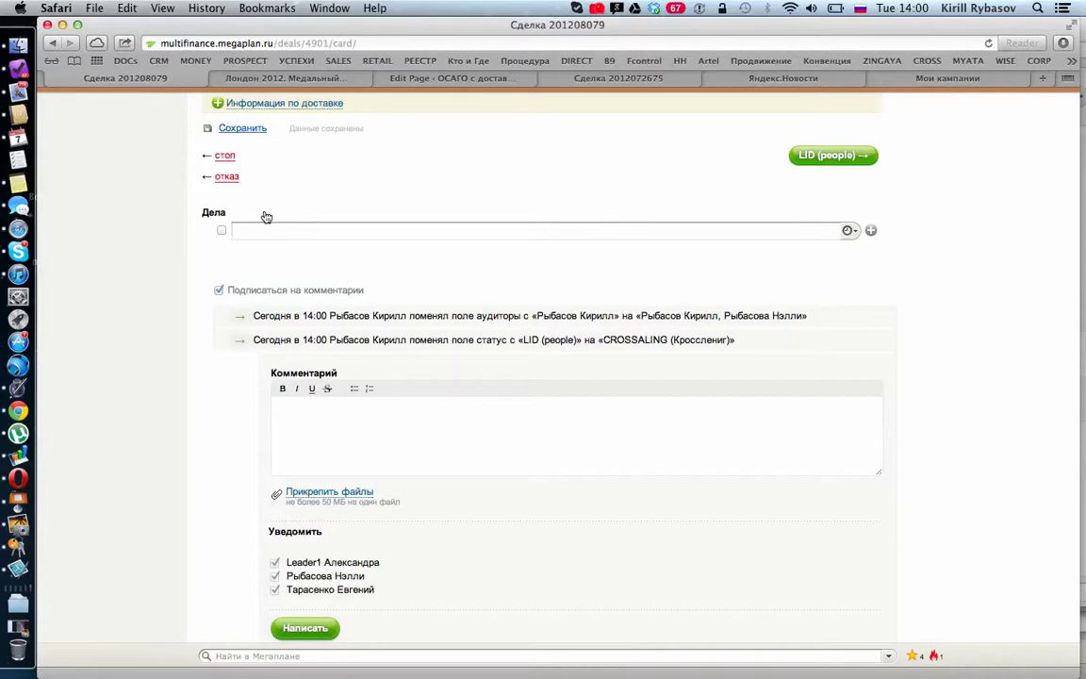
{"action": "type", "text": "23 октября"}
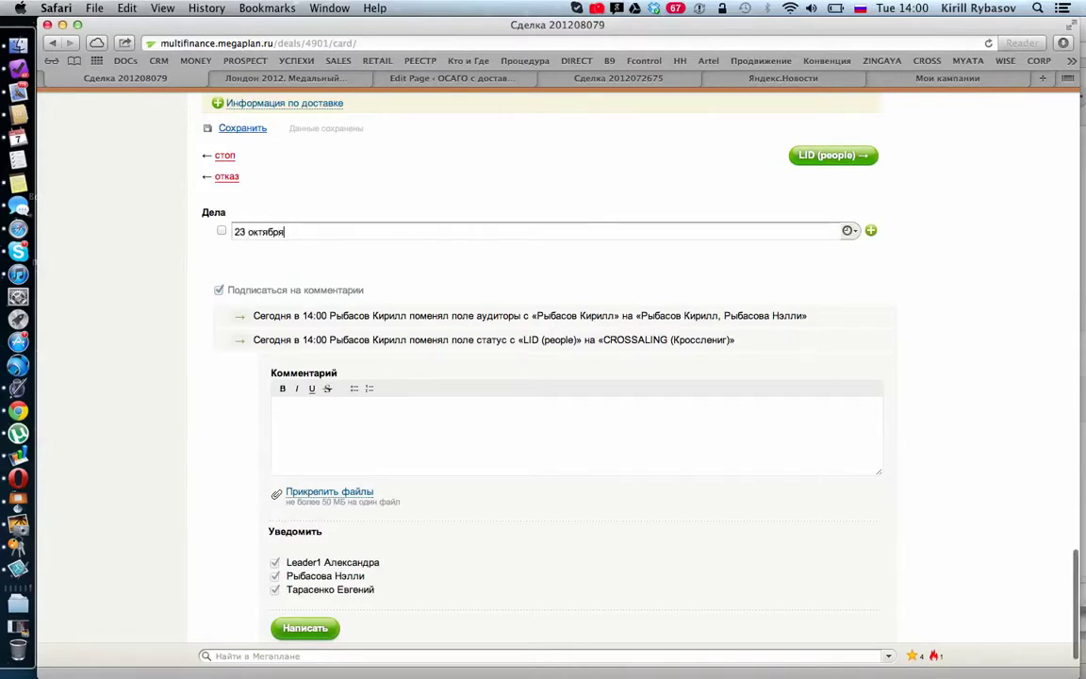
{"action": "key", "text": "BackSpace"}
{"action": "key", "text": "BackSpace"}
{"action": "key", "text": "BackSpace"}
{"action": "key", "text": "BackSpace"}
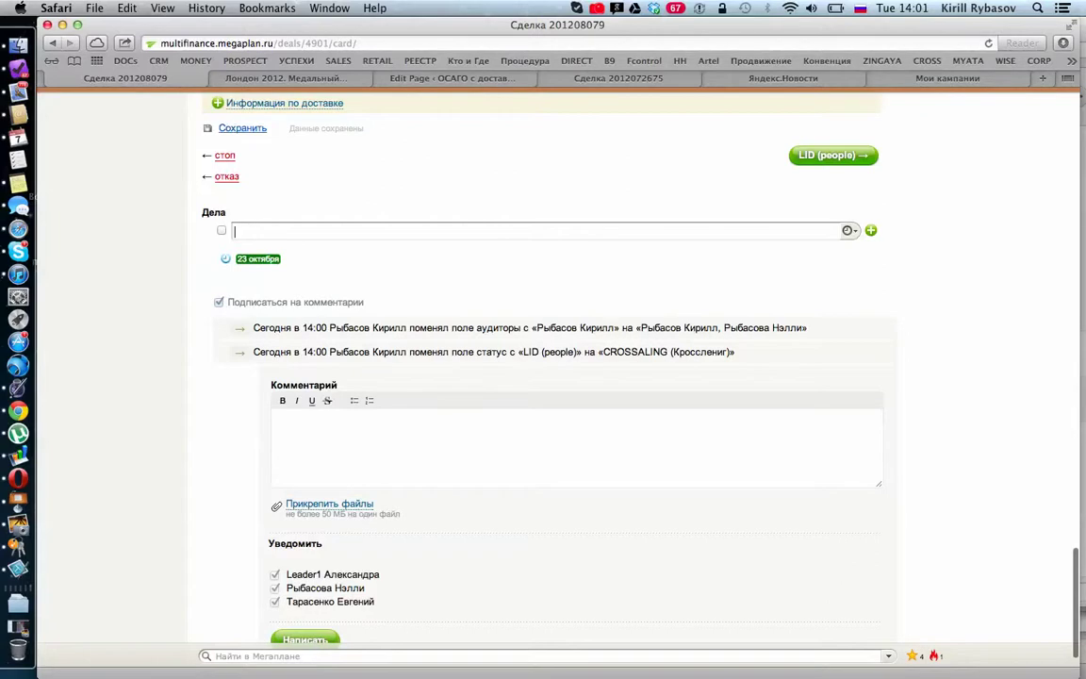
{"action": "type", "text": "позвонит"}
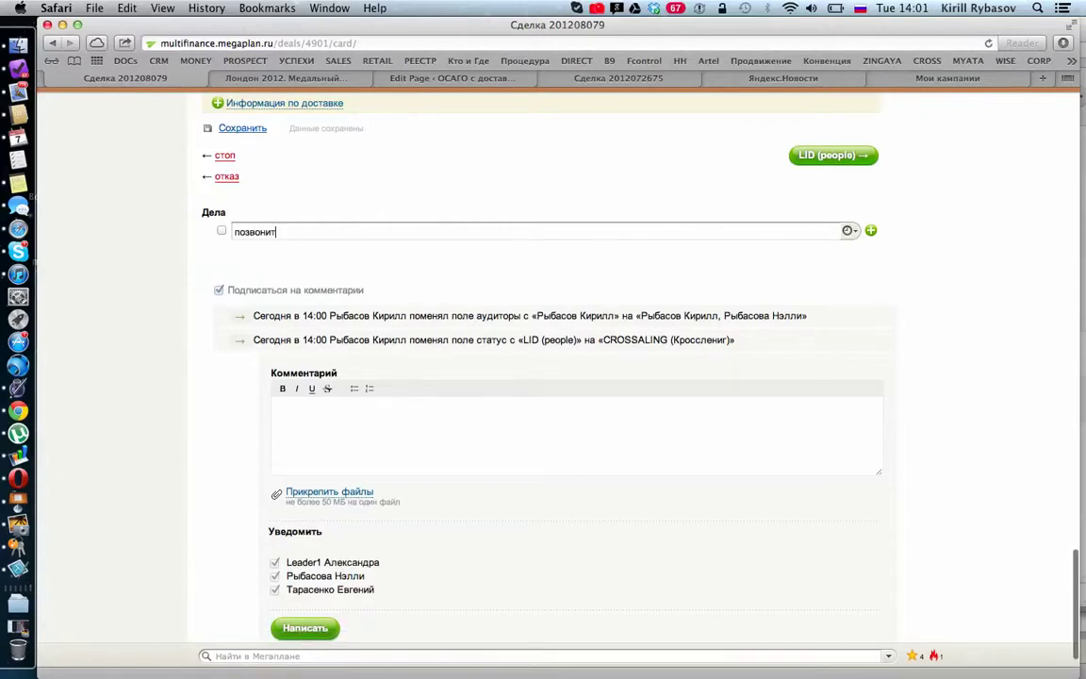
{"action": "type", "text": "ь 10-го а"}
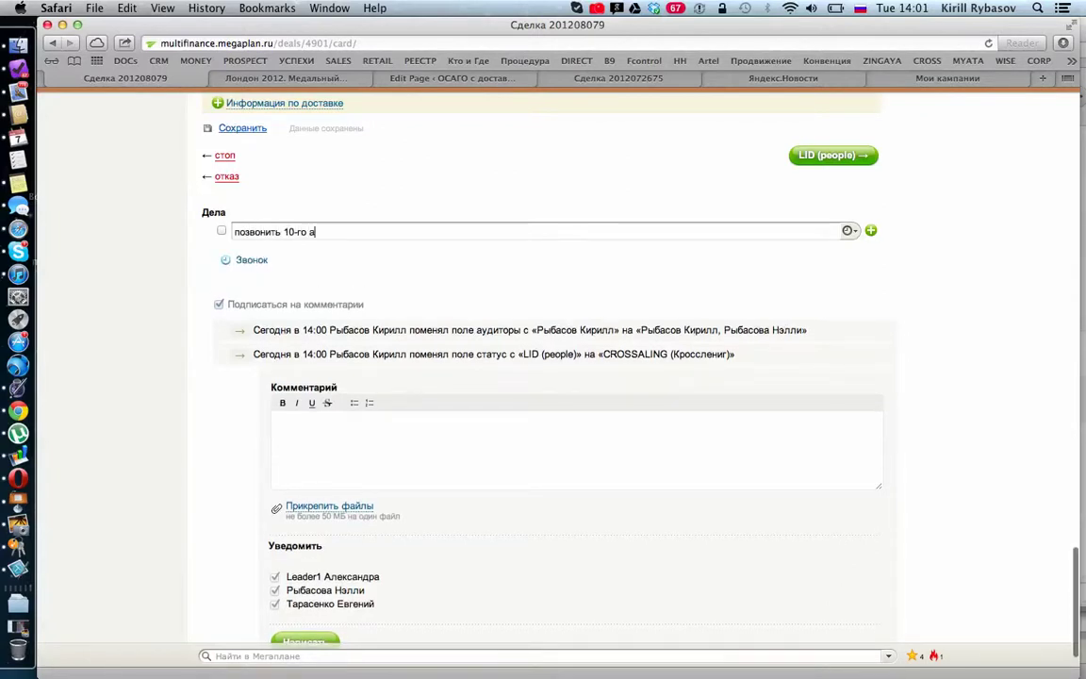
{"action": "key", "text": "BackSpace"}
{"action": "type", "text": "октября 2012"}
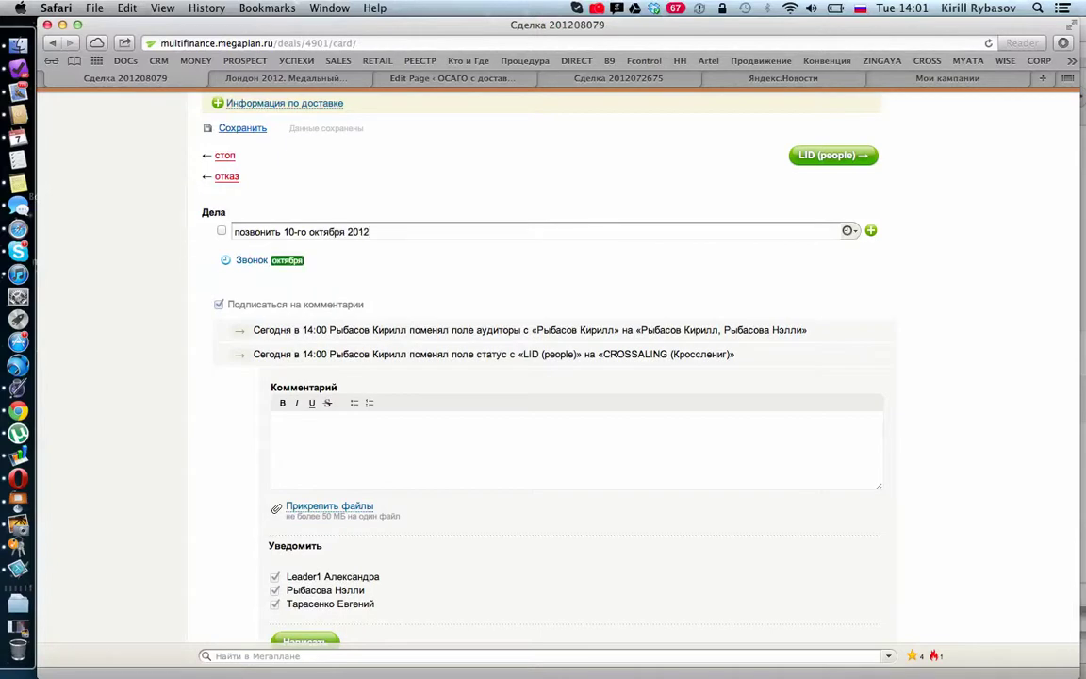
{"action": "left_click", "coordinate": [303, 231]}
{"action": "key", "text": "BackSpace"}
{"action": "key", "text": "BackSpace"}
{"action": "key", "text": "BackSpace"}
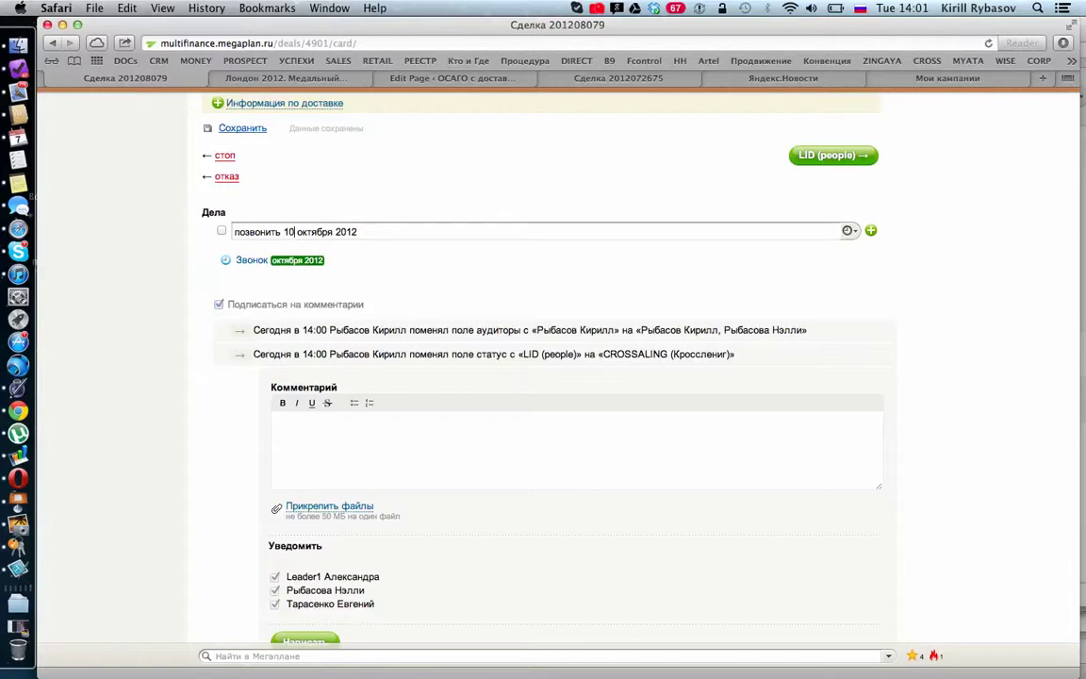
{"action": "left_click", "coordinate": [871, 230]}
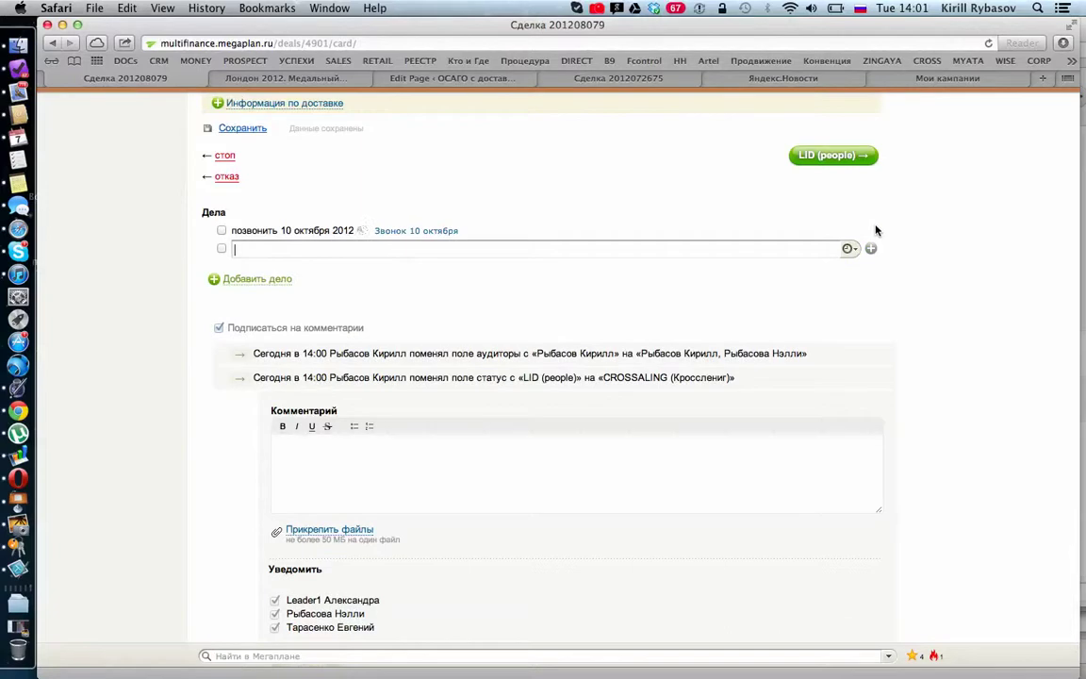
{"action": "scroll", "coordinate": [797, 217], "scroll_direction": "up", "scroll_amount": 10}
{"action": "scroll", "coordinate": [797, 217], "scroll_direction": "up", "scroll_amount": 10}
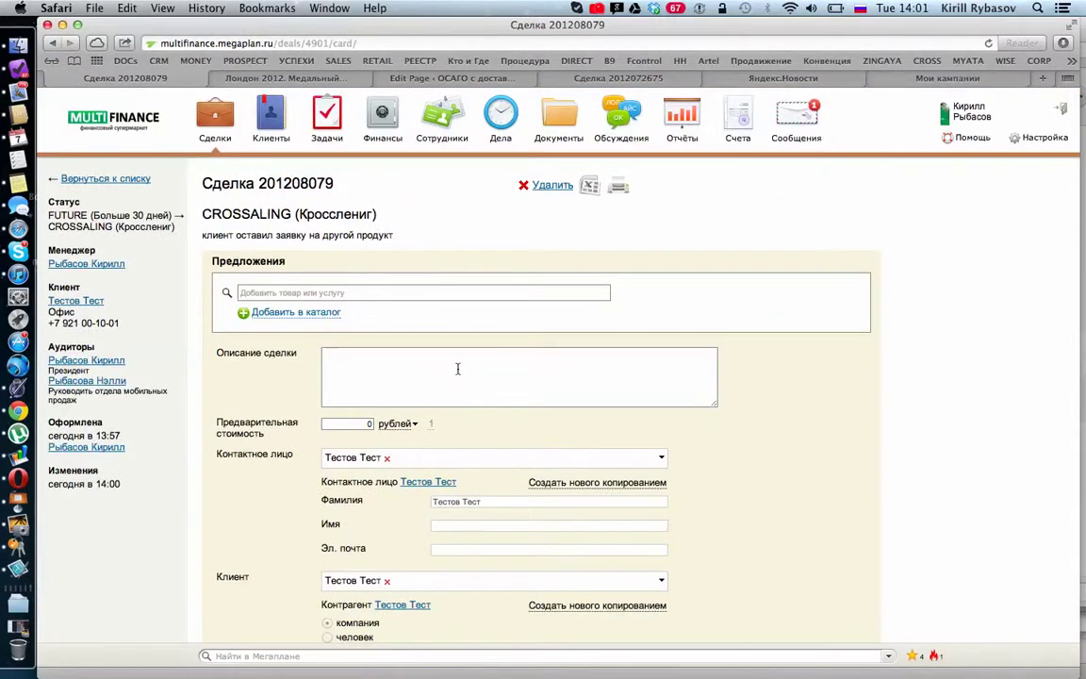
Step: Write '23 октября 2012 года заканчивается ОСАГО' and 'было оформленно в росгосстрахе' in Описание сделки
{"action": "type", "text": "23 p"}
{"action": "key", "text": "BackSpace"}
{"action": "key", "text": "super+space"}
{"action": "type", "text": "октябр"}
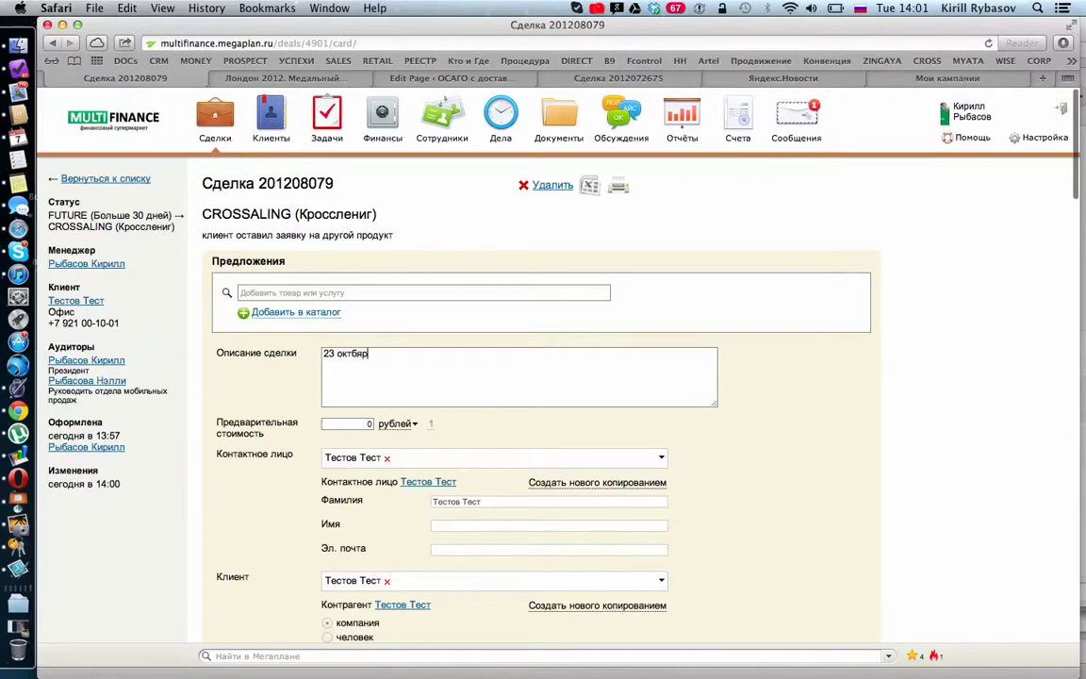
{"action": "type", "text": "я 2012 года за"}
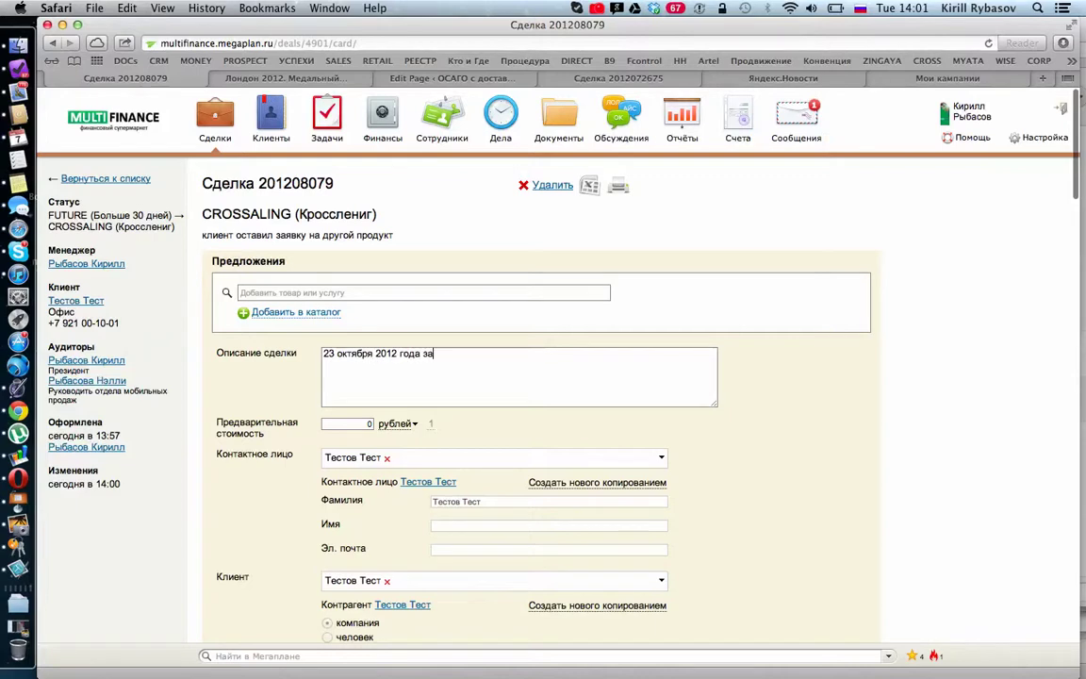
{"action": "type", "text": "канчивается"}
{"action": "key", "text": "super+space"}
{"action": "type", "text": "JC"}
{"action": "type", "text": "оСА"}
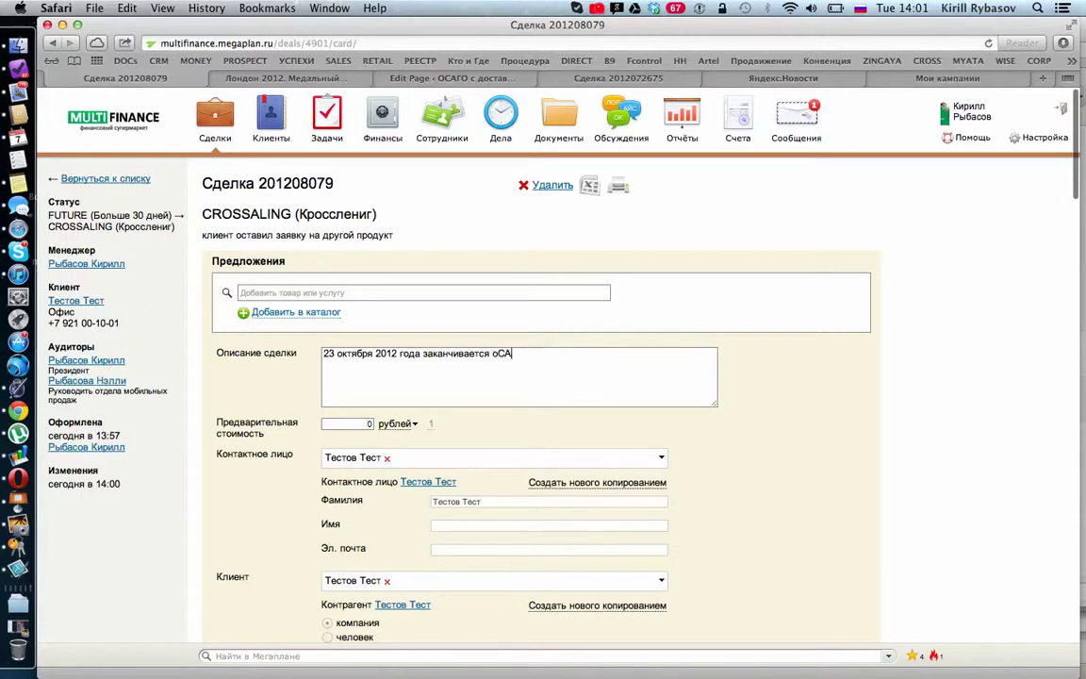
{"action": "type", "text": "ОСАГО"}
{"action": "key", "text": "Return"}
{"action": "type", "text": "было оформленно"}
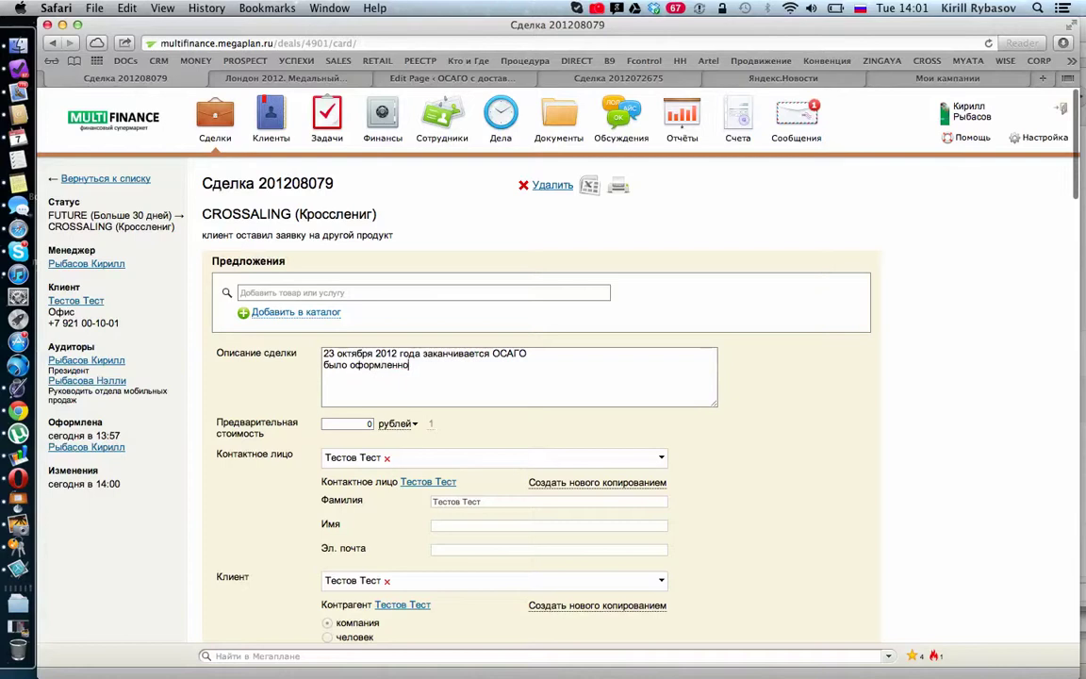
{"action": "type", "text": " в росгосстрахе"}
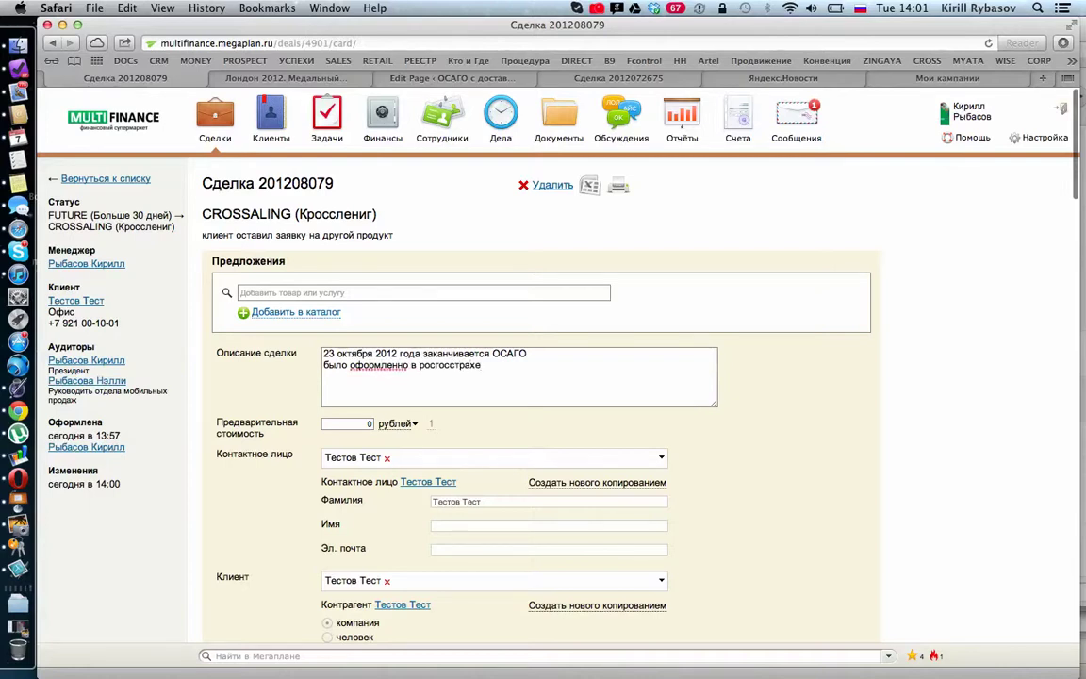
{"action": "scroll", "coordinate": [574, 479], "scroll_direction": "down", "scroll_amount": 20}
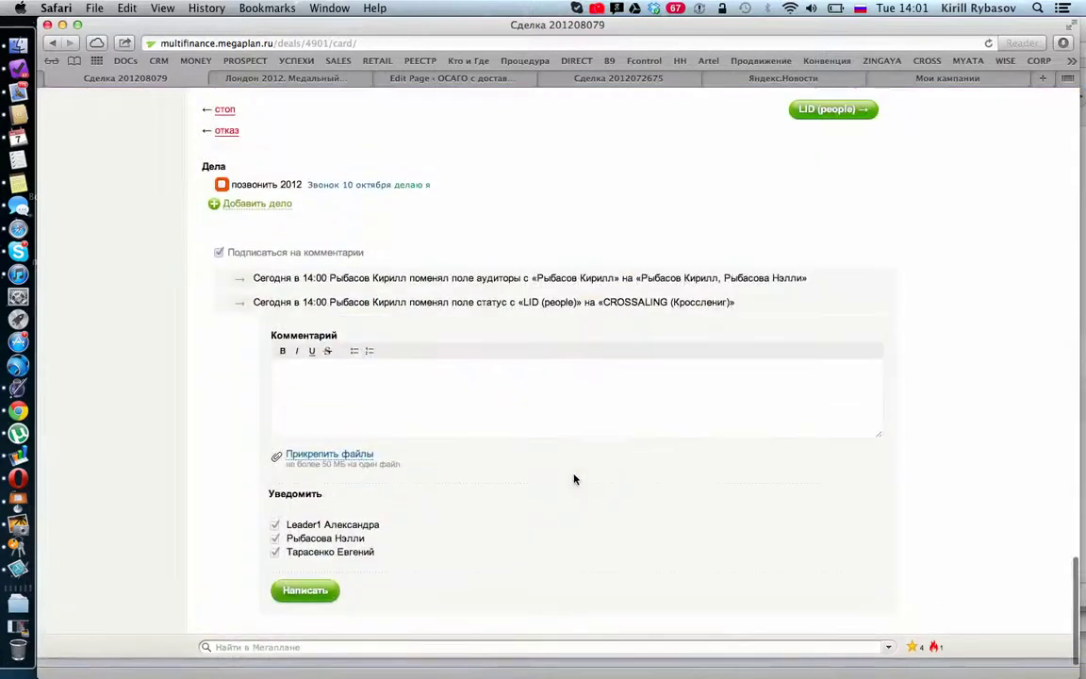
{"action": "scroll", "coordinate": [554, 290], "scroll_direction": "up", "scroll_amount": 3}
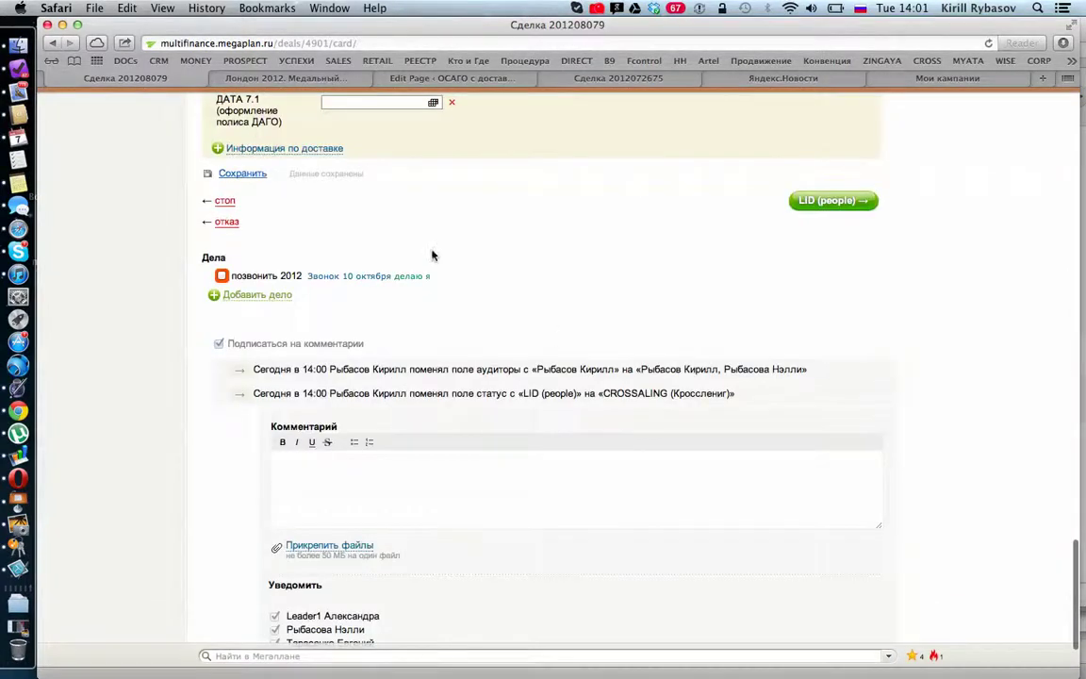
{"action": "scroll", "coordinate": [433, 256], "scroll_direction": "down", "scroll_amount": 2}
{"action": "scroll", "coordinate": [429, 323], "scroll_direction": "up", "scroll_amount": 10}
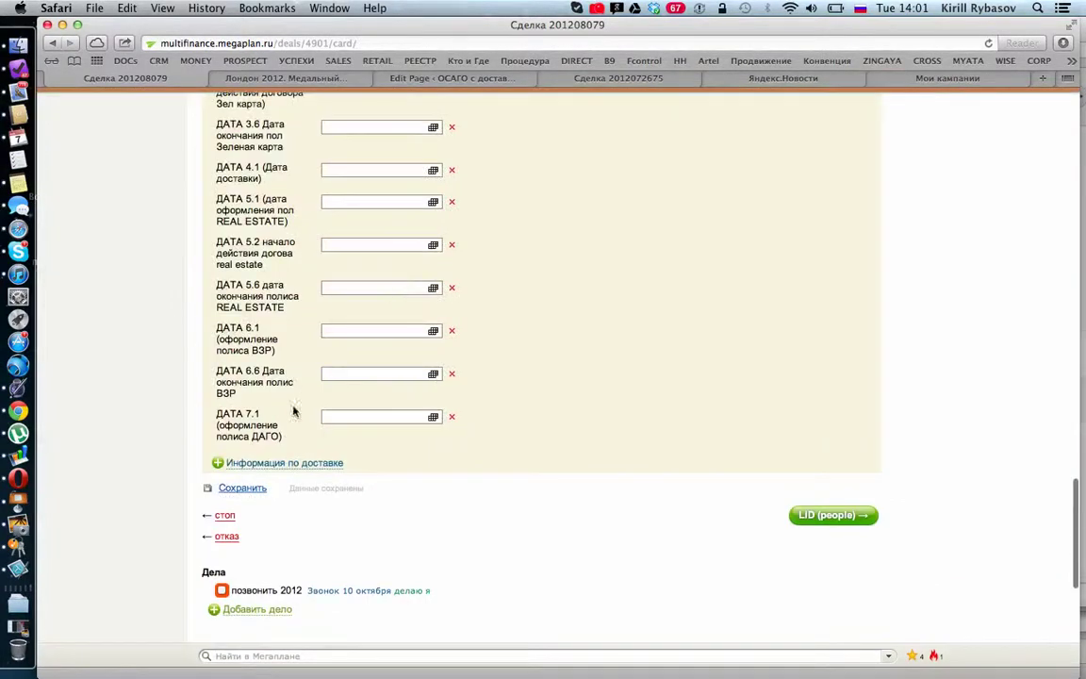
{"action": "left_click", "coordinate": [242, 488]}
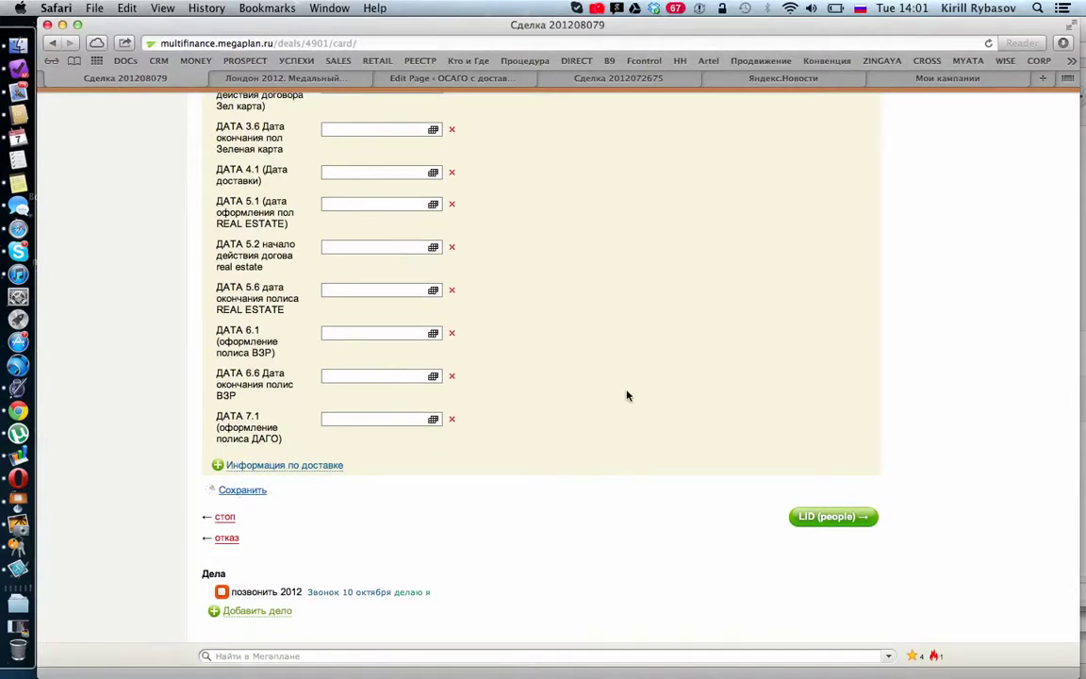
{"action": "scroll", "coordinate": [627, 396], "scroll_direction": "up", "scroll_amount": 1}
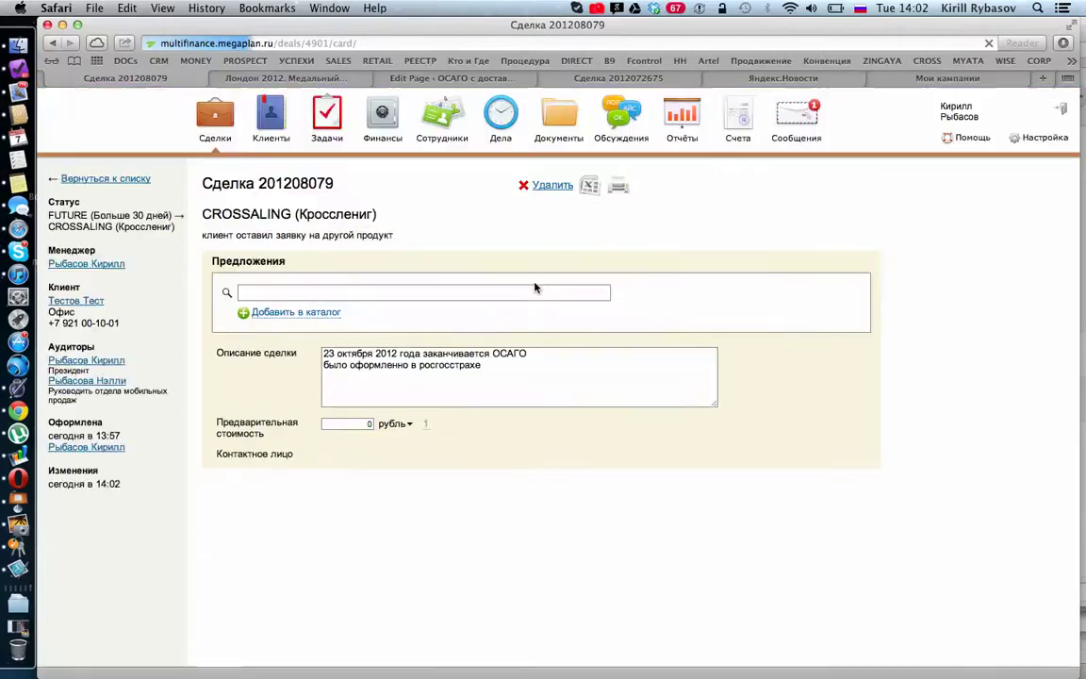
{"action": "scroll", "coordinate": [165, 195], "scroll_direction": "up", "scroll_amount": 20}
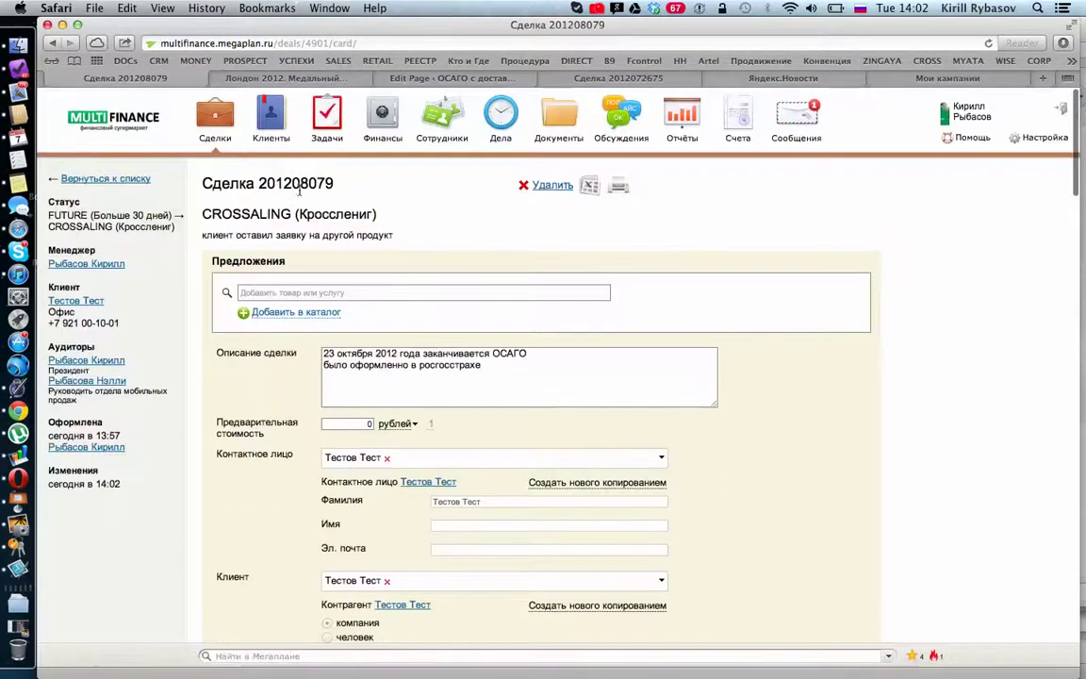
{"action": "left_click", "coordinate": [133, 182]}
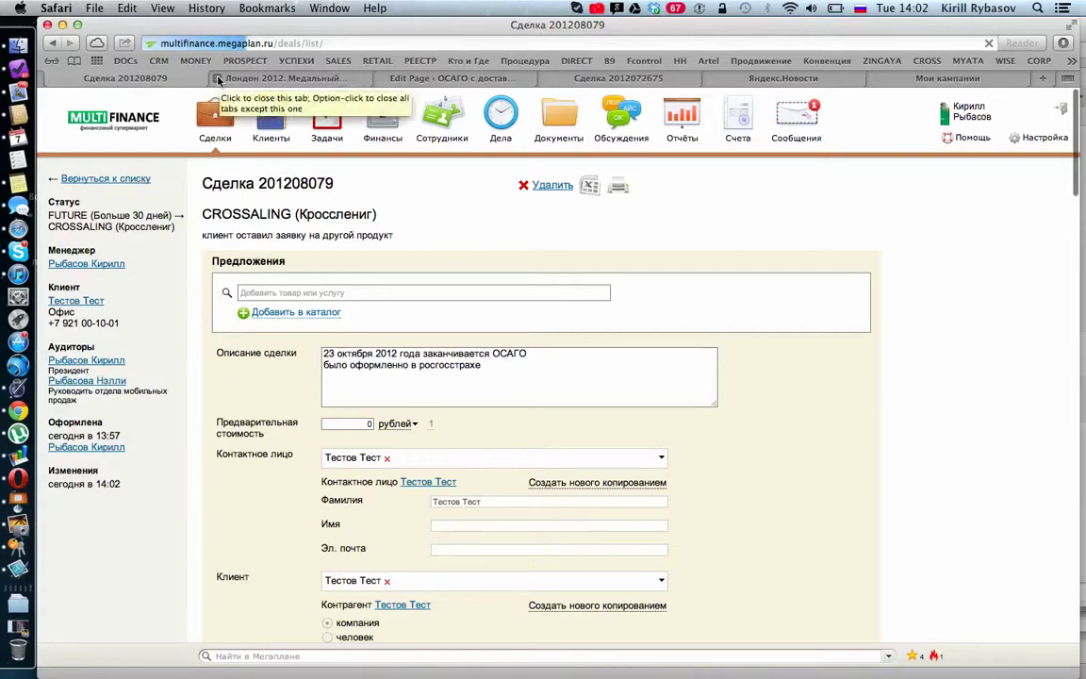
Step: Close the extra Safari tabs, including the WordPress editor, and switch to the TO_active deal list
{"action": "left_click", "coordinate": [216, 78]}
{"action": "left_click", "coordinate": [256, 81]}
{"action": "left_click", "coordinate": [251, 78]}
{"action": "left_click", "coordinate": [220, 81]}
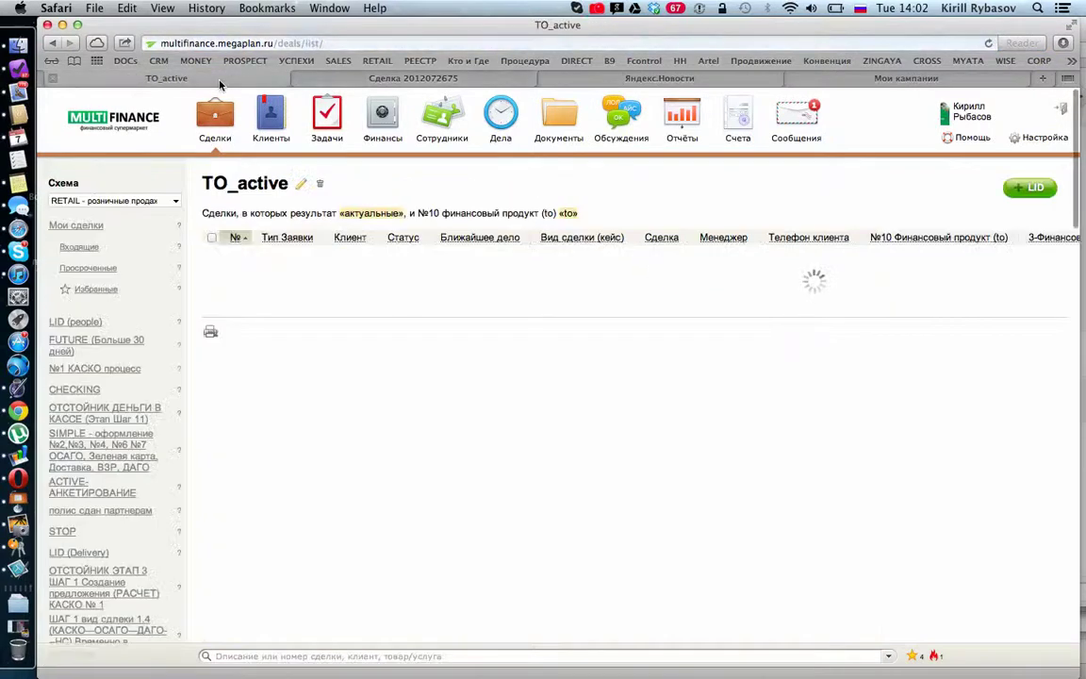
{"action": "scroll", "coordinate": [293, 491], "scroll_direction": "down", "scroll_amount": 10}
{"action": "scroll", "coordinate": [293, 491], "scroll_direction": "down", "scroll_amount": 10}
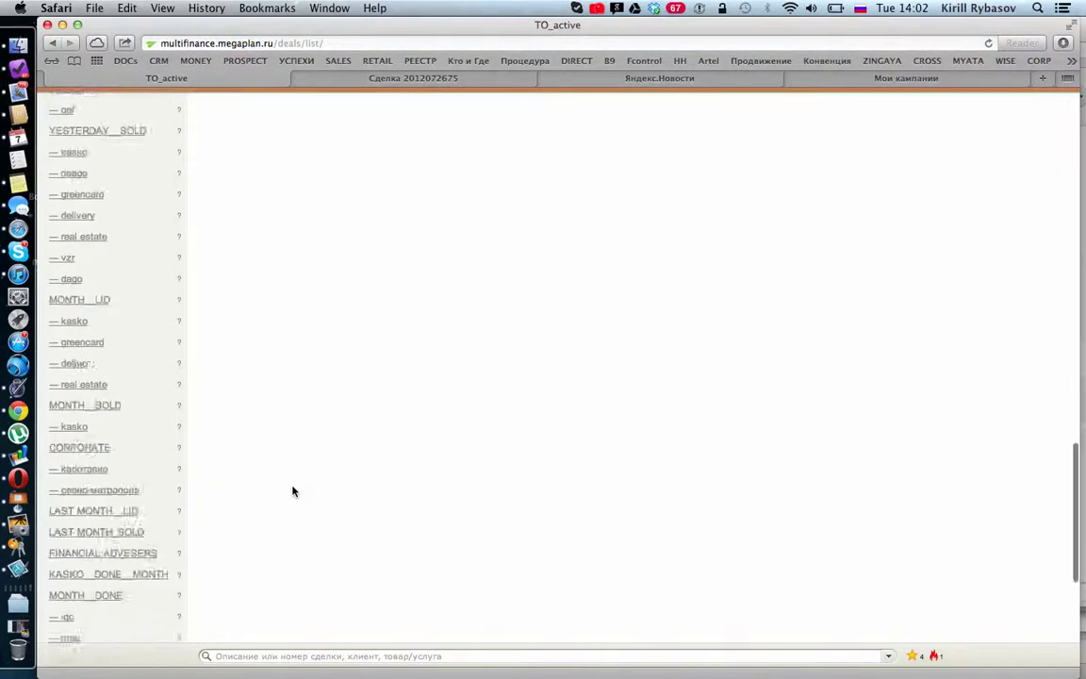
Step: Start a new deal filter with a Ближайшее дело condition
{"action": "left_click", "coordinate": [106, 583]}
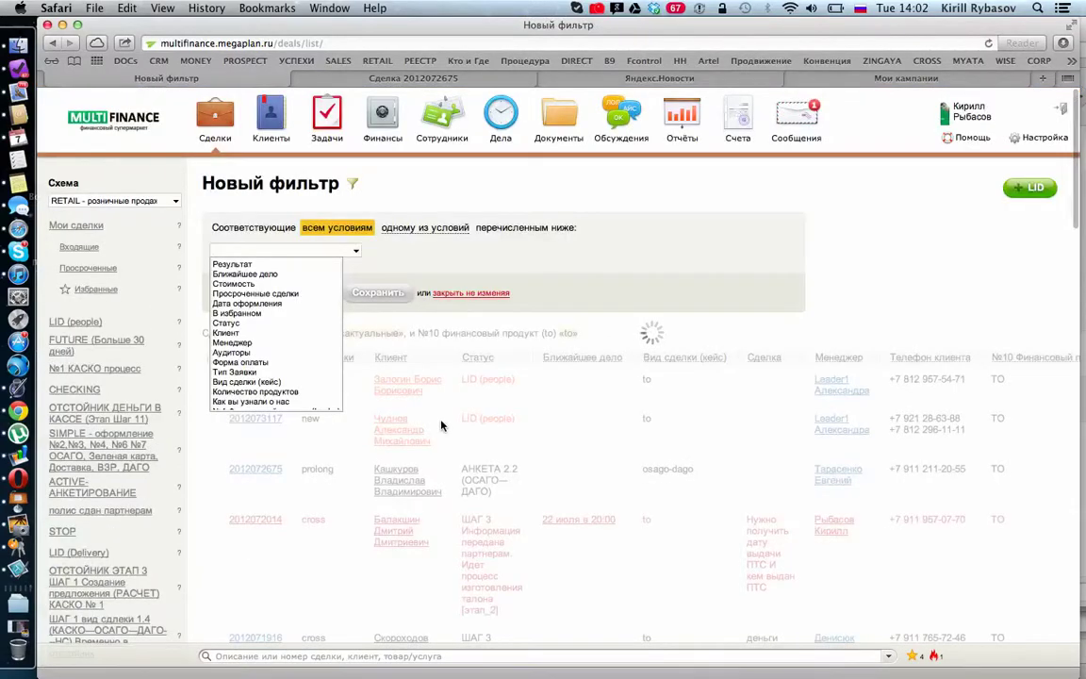
{"action": "left_click", "coordinate": [364, 250]}
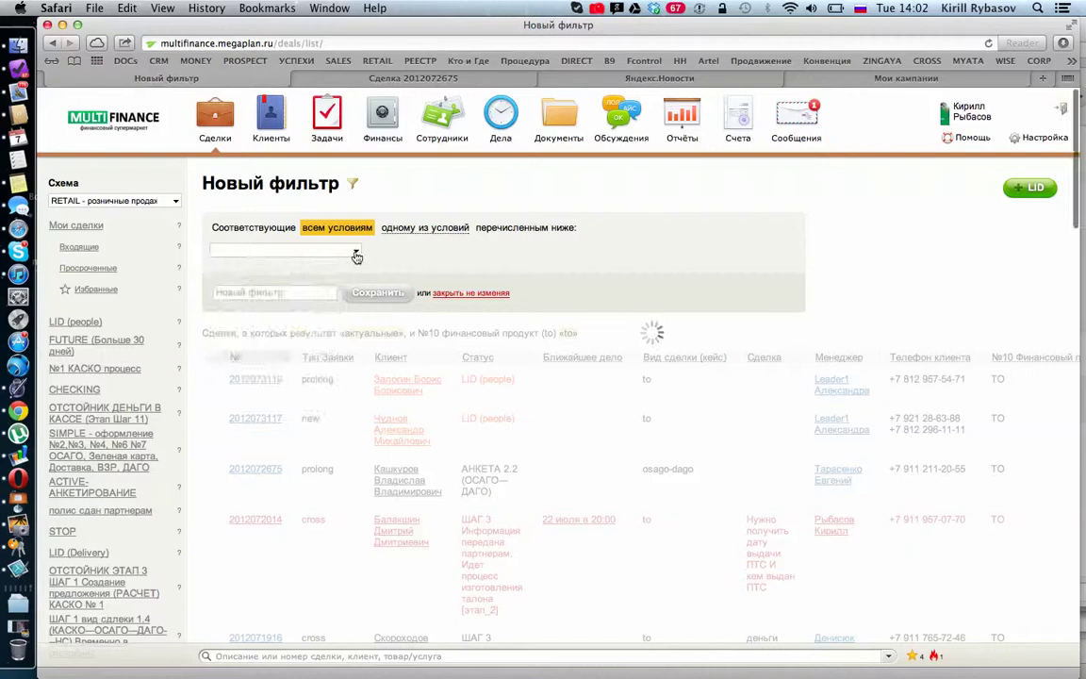
{"action": "left_click", "coordinate": [358, 251]}
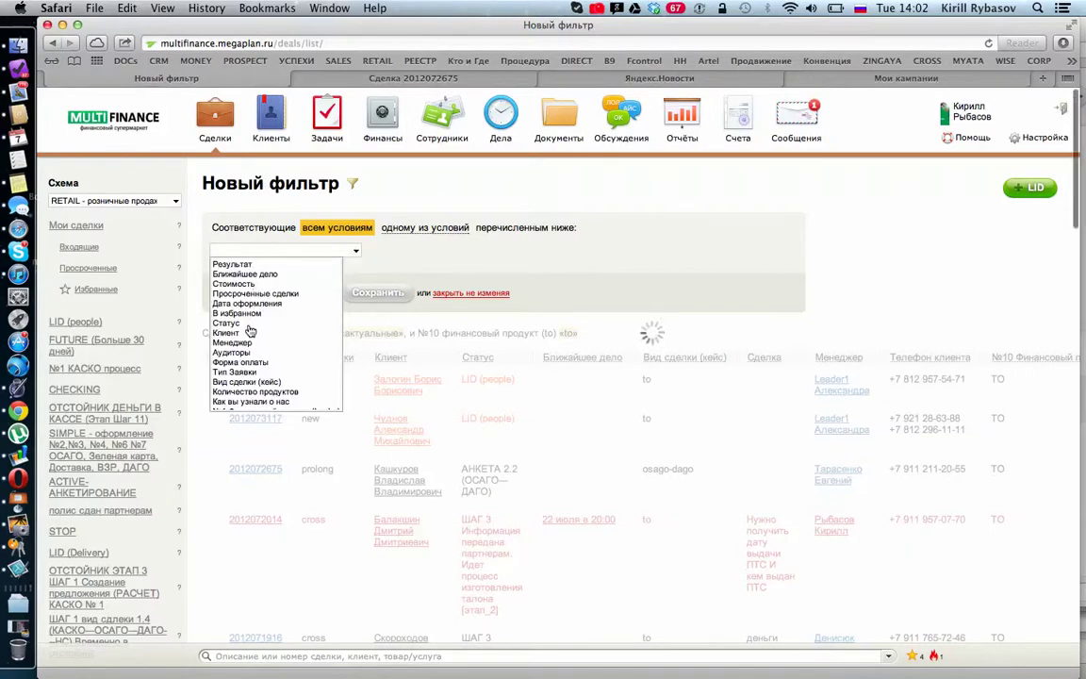
{"action": "scroll", "coordinate": [252, 320], "scroll_direction": "down", "scroll_amount": 2}
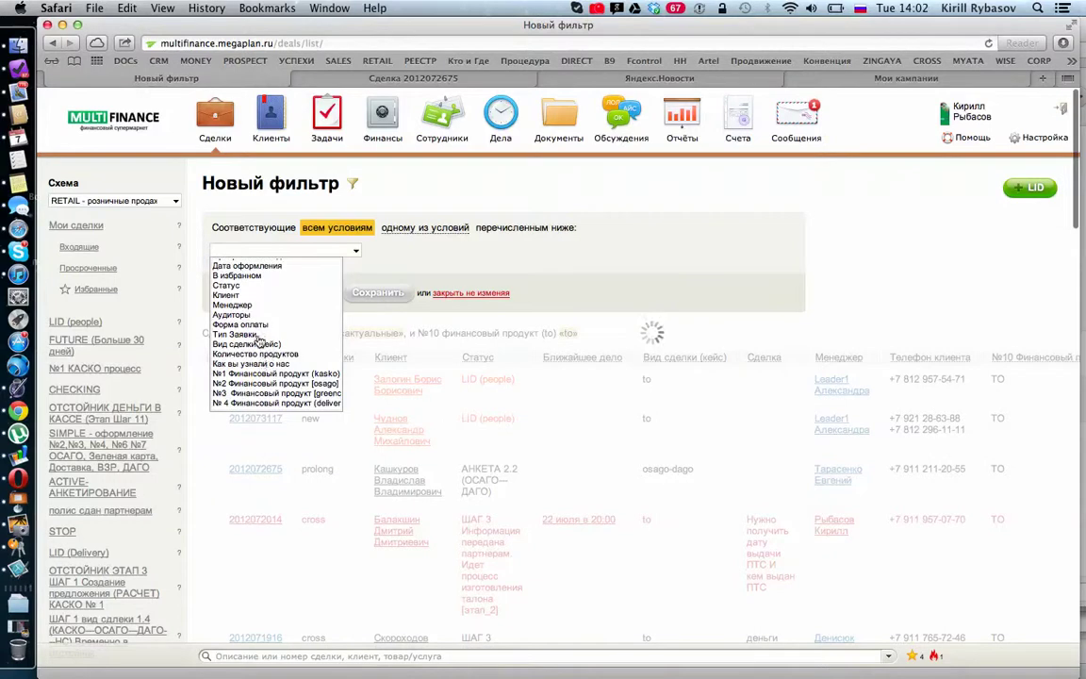
{"action": "scroll", "coordinate": [256, 334], "scroll_direction": "down", "scroll_amount": 1}
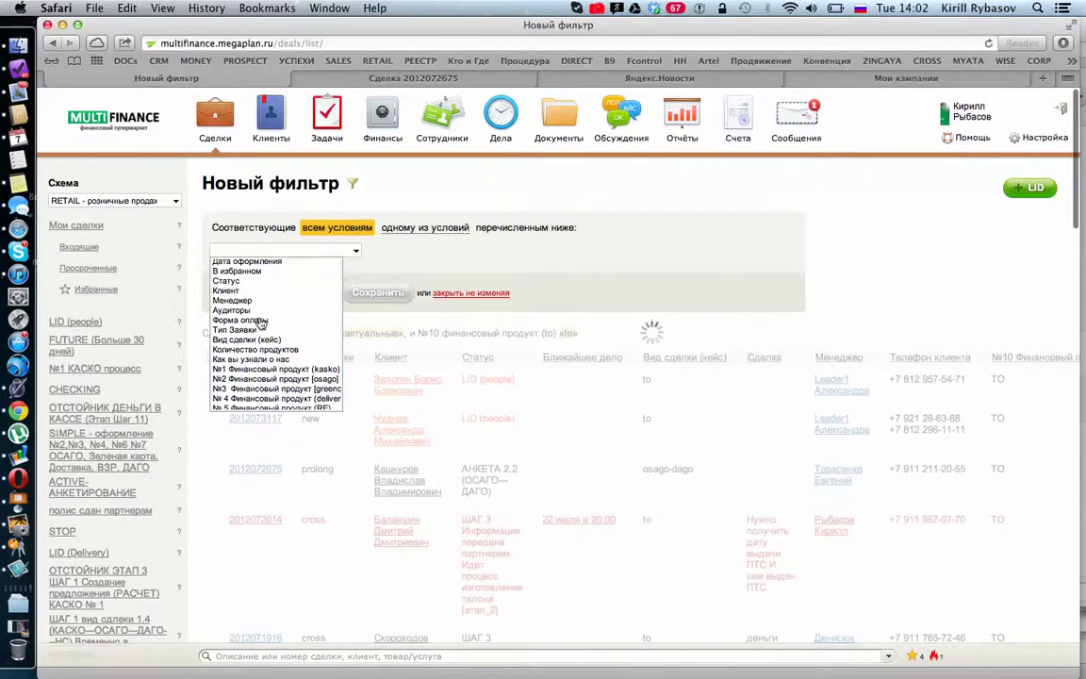
{"action": "scroll", "coordinate": [256, 329], "scroll_direction": "down", "scroll_amount": 4}
{"action": "scroll", "coordinate": [260, 335], "scroll_direction": "down", "scroll_amount": 5}
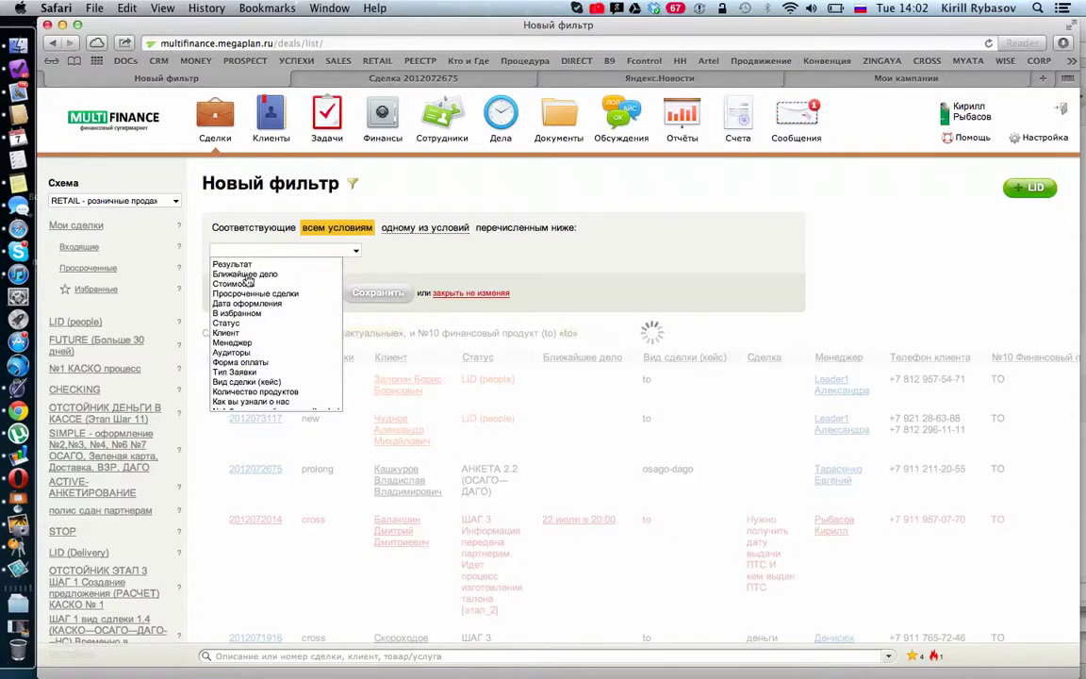
{"action": "left_click", "coordinate": [246, 274]}
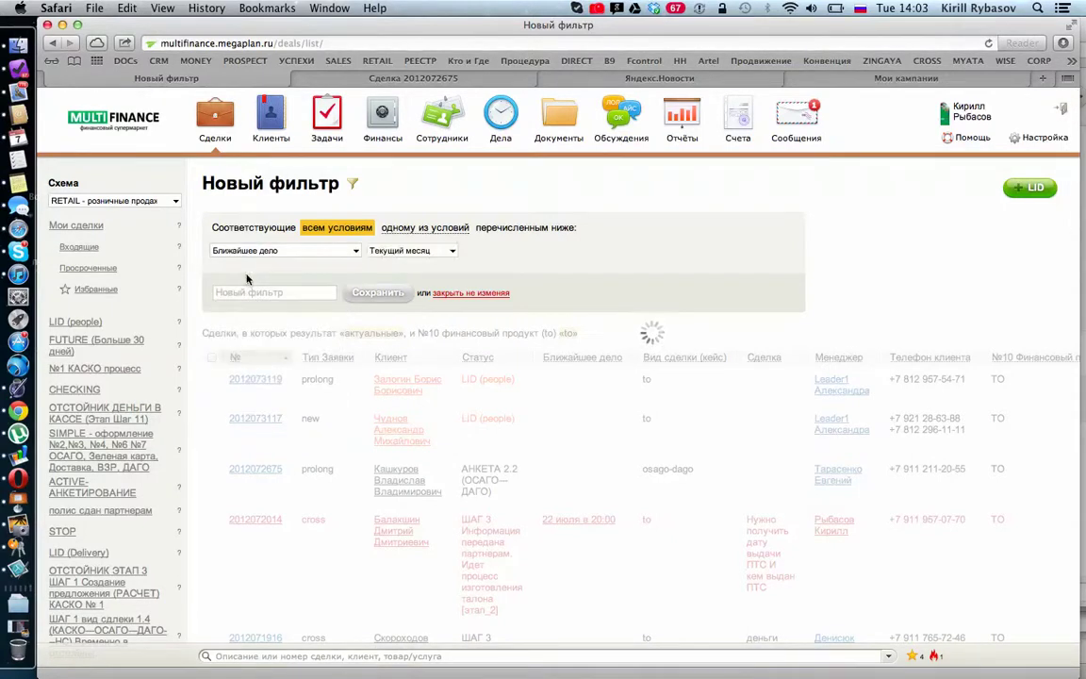
Step: Set the Ближайшее дело period to Текущий месяц, dismissing the server errors
{"action": "left_click", "coordinate": [406, 250]}
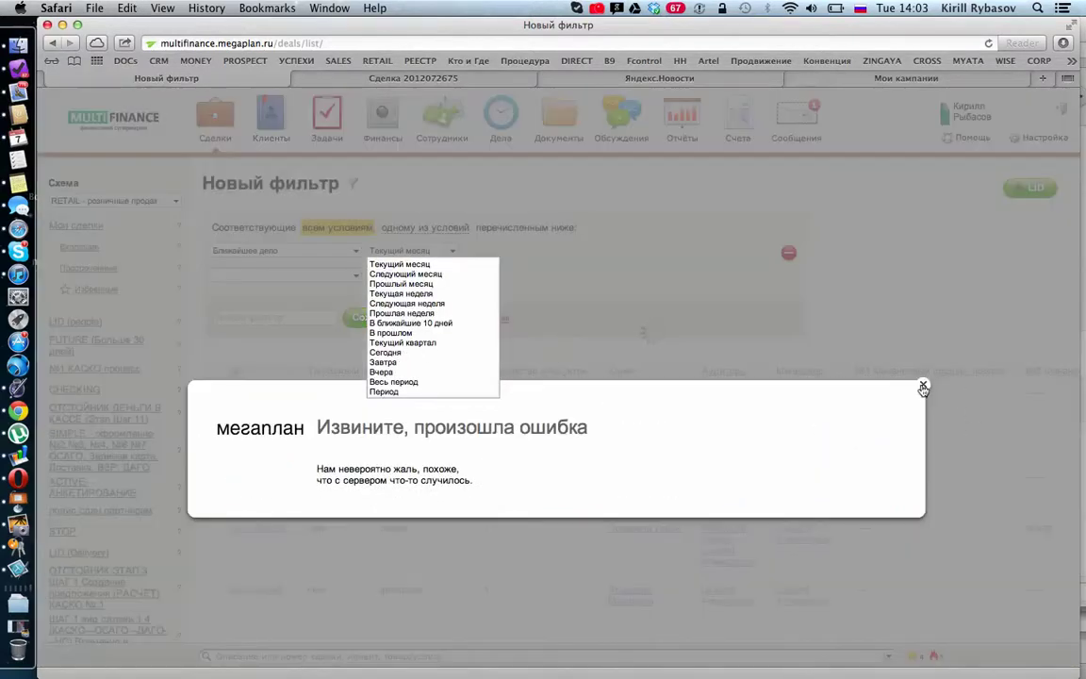
{"action": "left_click", "coordinate": [921, 388]}
{"action": "left_click", "coordinate": [415, 250]}
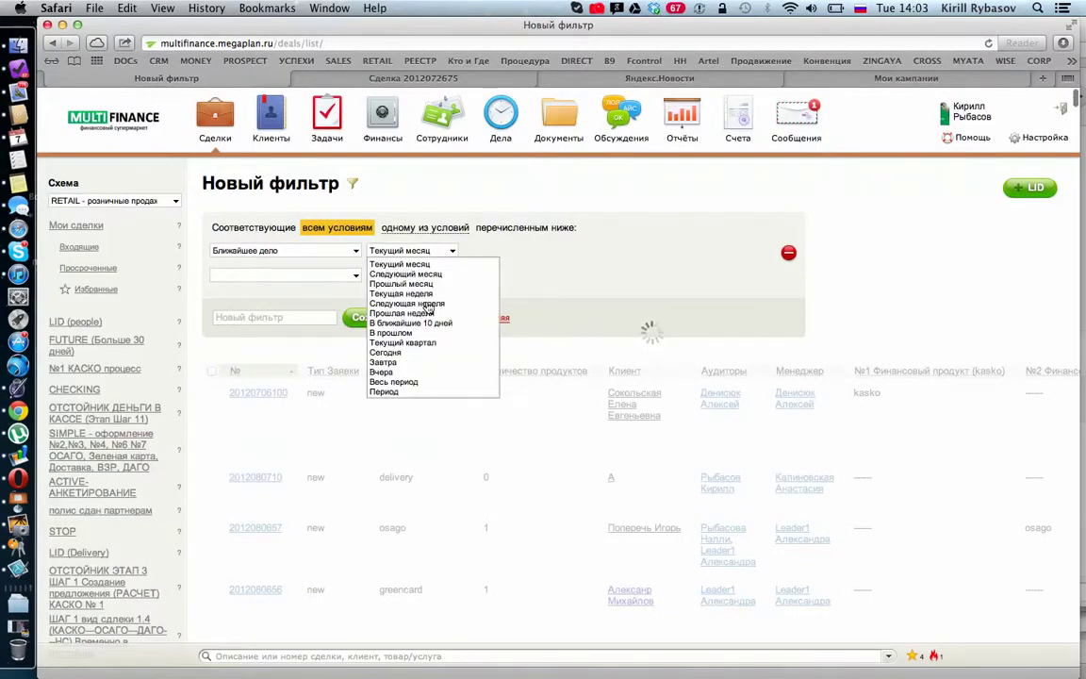
{"action": "scroll", "coordinate": [471, 349], "scroll_direction": "down", "scroll_amount": 2}
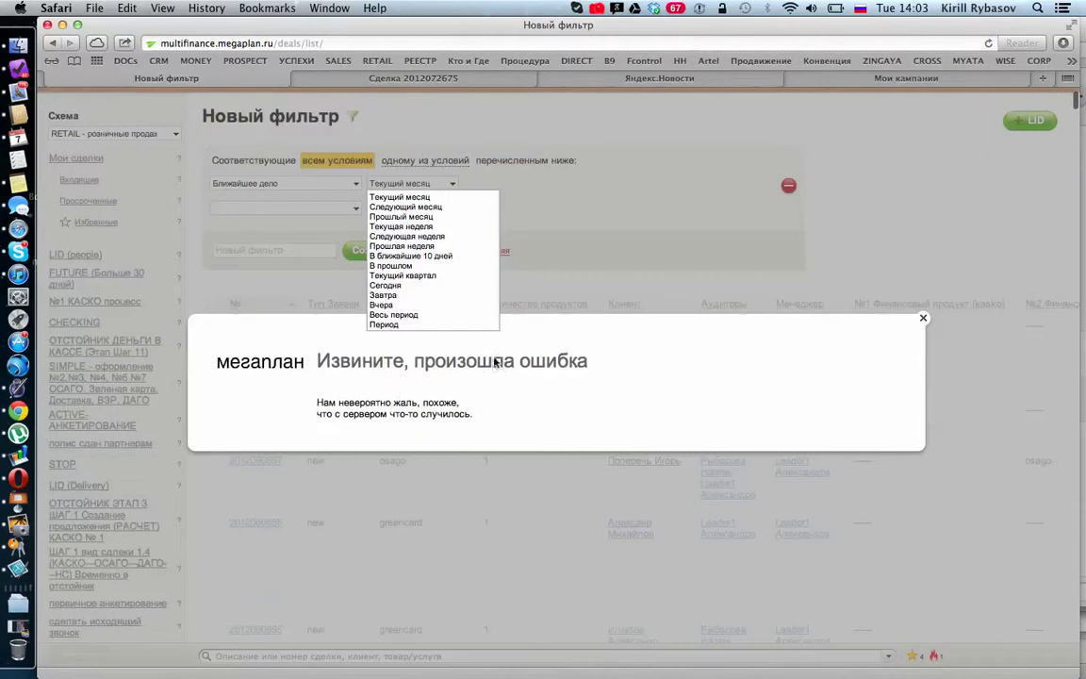
{"action": "left_click", "coordinate": [925, 322]}
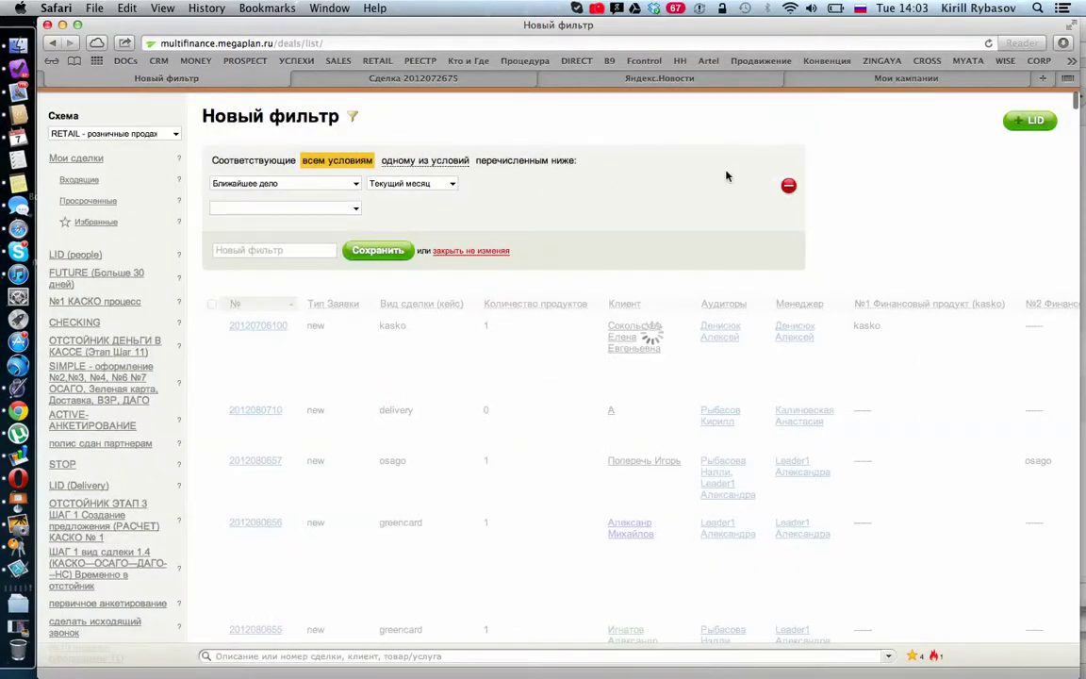
Step: Apply the current-month condition and add a Статус condition field
{"action": "left_click", "coordinate": [788, 185]}
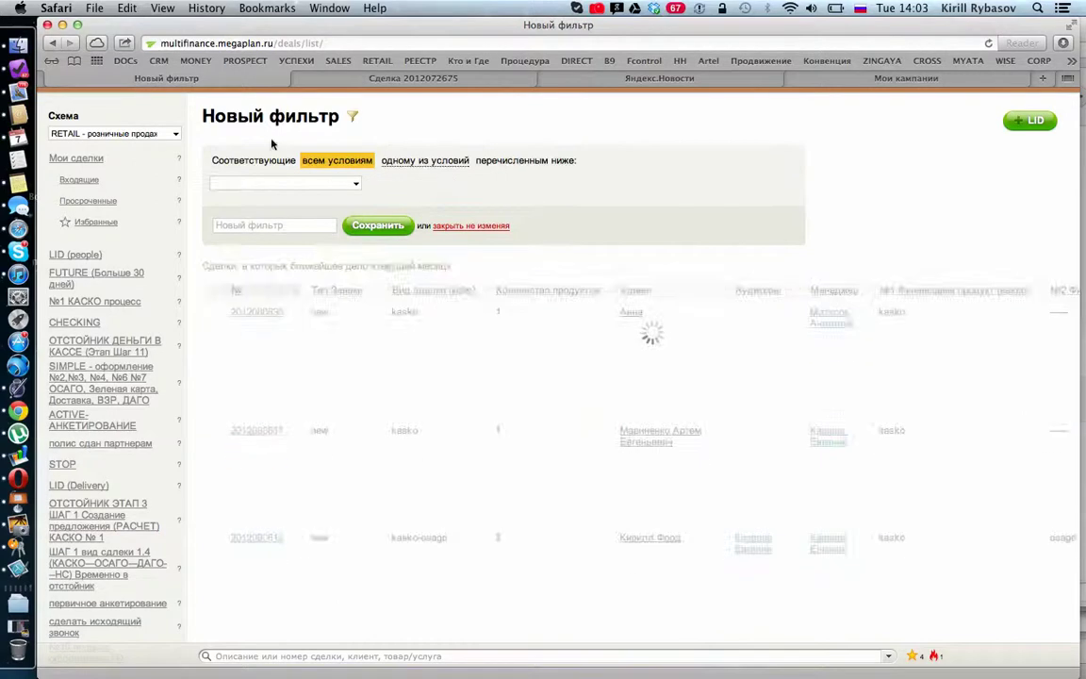
{"action": "left_click", "coordinate": [339, 184]}
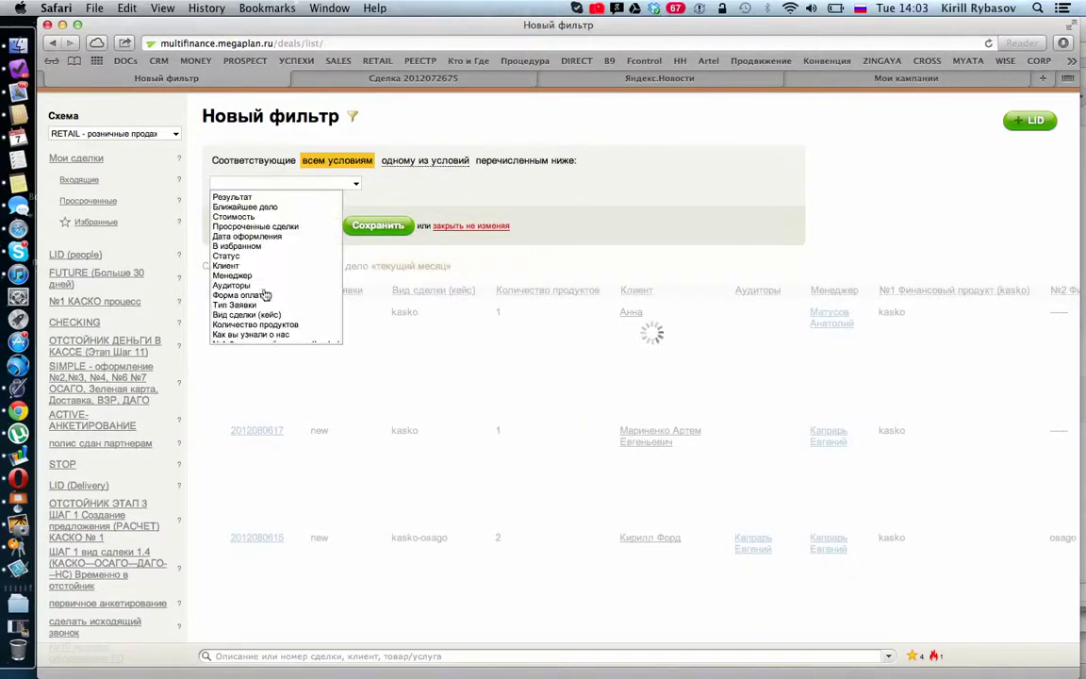
{"action": "scroll", "coordinate": [266, 295], "scroll_direction": "down", "scroll_amount": 2}
{"action": "scroll", "coordinate": [266, 295], "scroll_direction": "down", "scroll_amount": 5}
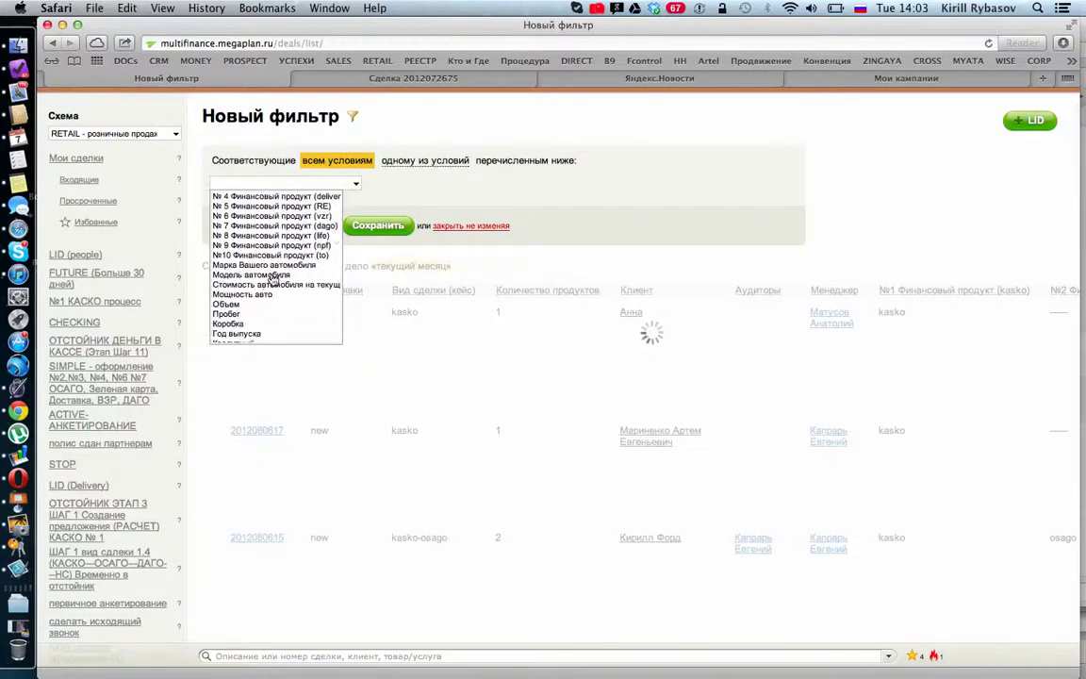
{"action": "scroll", "coordinate": [271, 283], "scroll_direction": "down", "scroll_amount": 4}
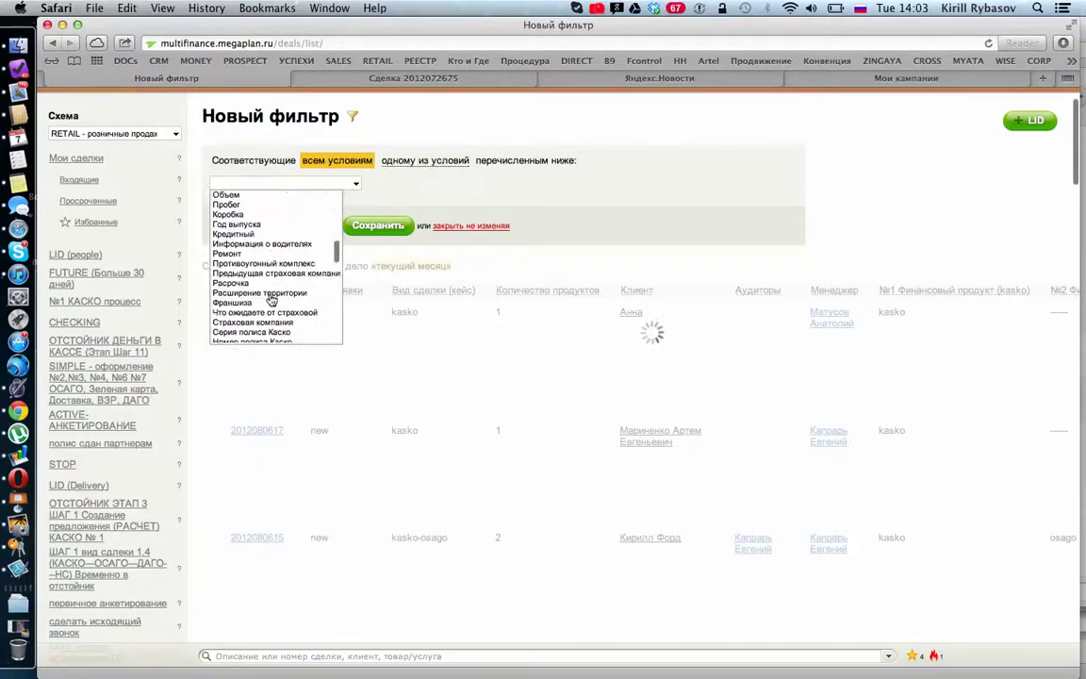
{"action": "scroll", "coordinate": [272, 300], "scroll_direction": "down", "scroll_amount": 2}
{"action": "scroll", "coordinate": [271, 299], "scroll_direction": "down", "scroll_amount": 2}
{"action": "scroll", "coordinate": [271, 300], "scroll_direction": "up", "scroll_amount": 15}
{"action": "scroll", "coordinate": [271, 299], "scroll_direction": "up", "scroll_amount": 1}
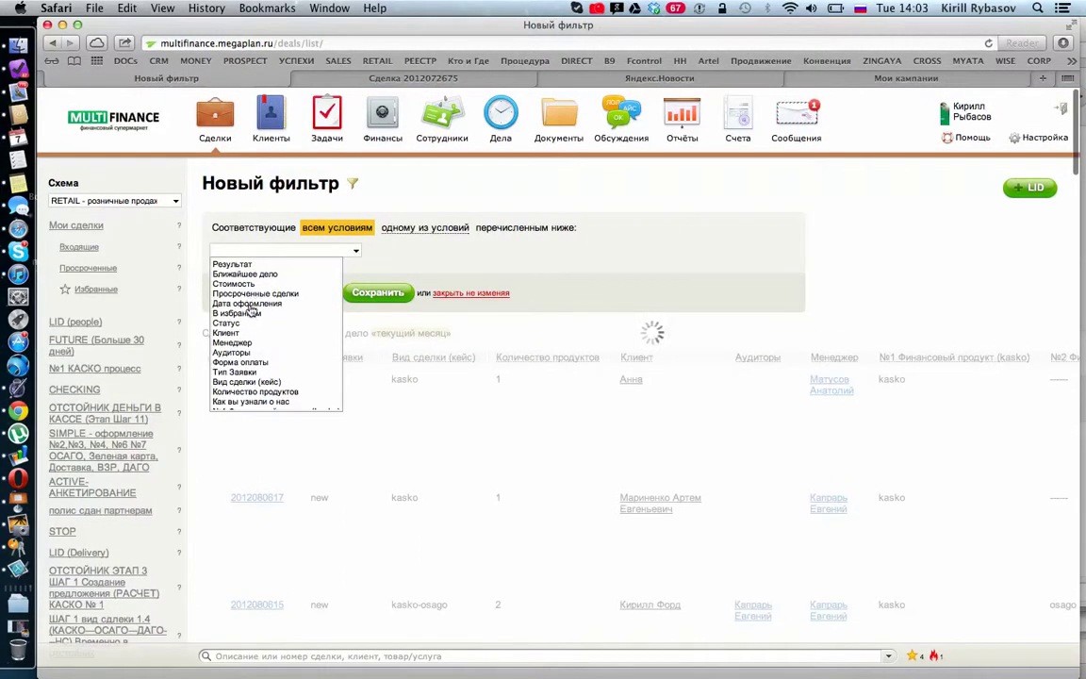
{"action": "left_click", "coordinate": [234, 324]}
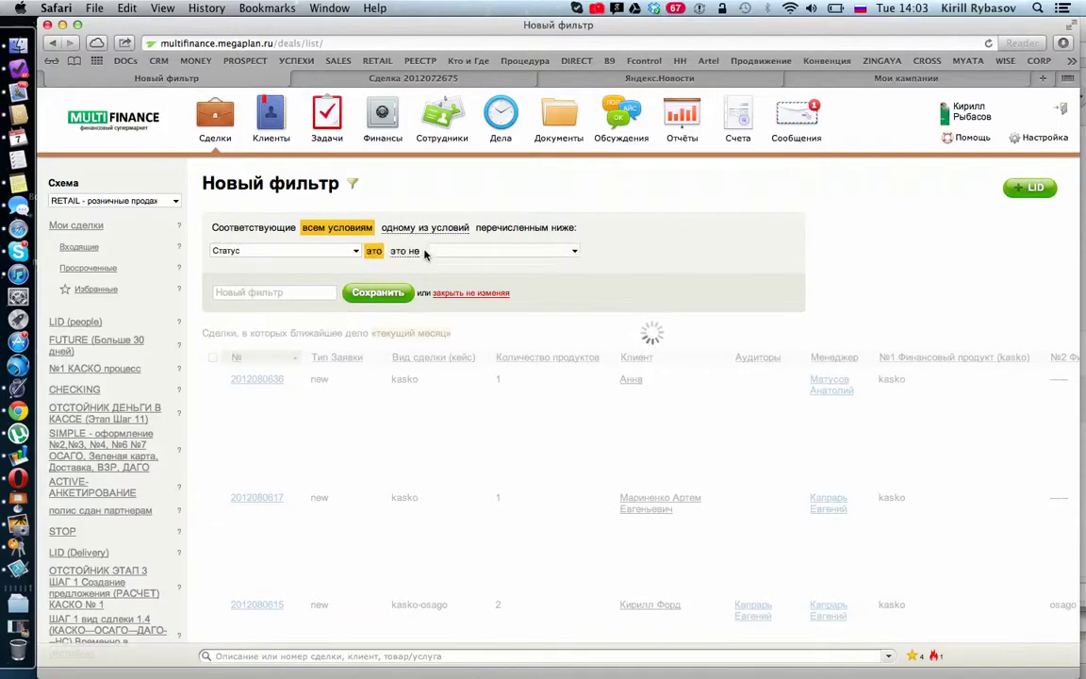
Step: Set the status value to CROSSALING (Кросслинг) and save the conditions
{"action": "left_click", "coordinate": [482, 249]}
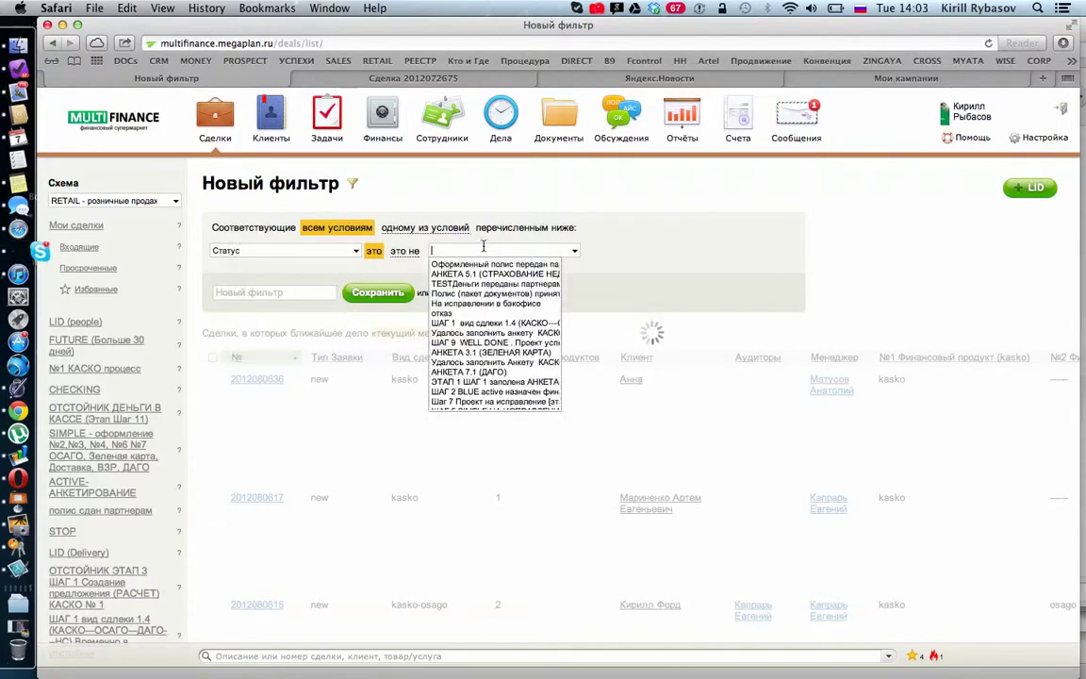
{"action": "scroll", "coordinate": [473, 351], "scroll_direction": "down", "scroll_amount": 6}
{"action": "scroll", "coordinate": [473, 351], "scroll_direction": "down", "scroll_amount": 1}
{"action": "left_click", "coordinate": [462, 377]}
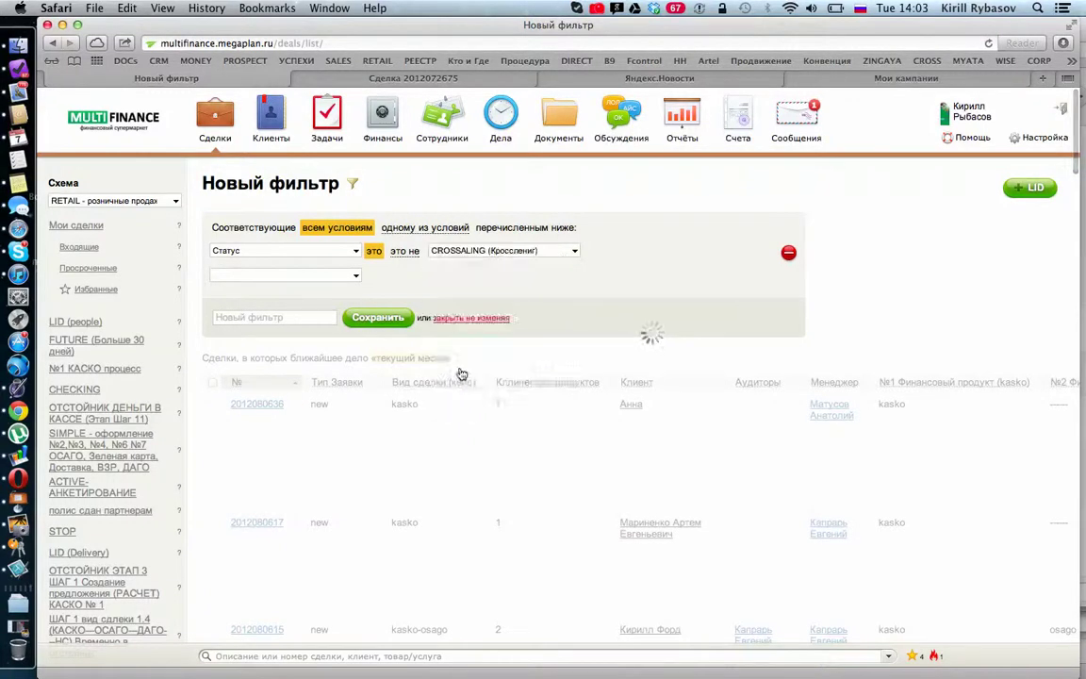
{"action": "left_click", "coordinate": [391, 320]}
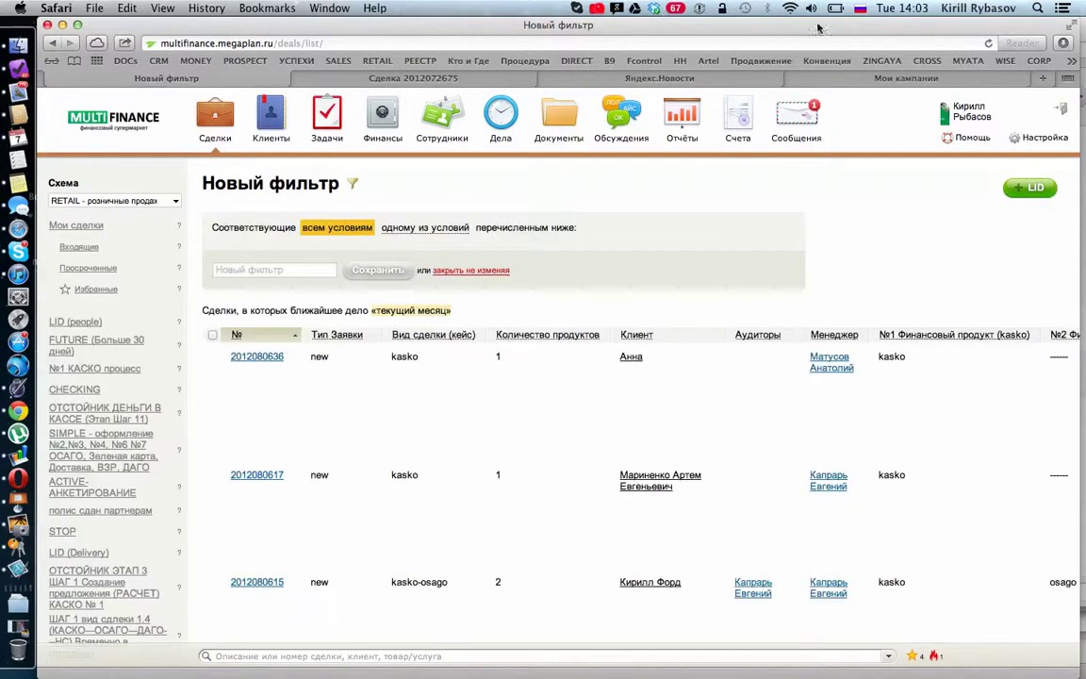
Step: Dismiss the server error and reload the deals page
{"action": "left_click", "coordinate": [859, 42]}
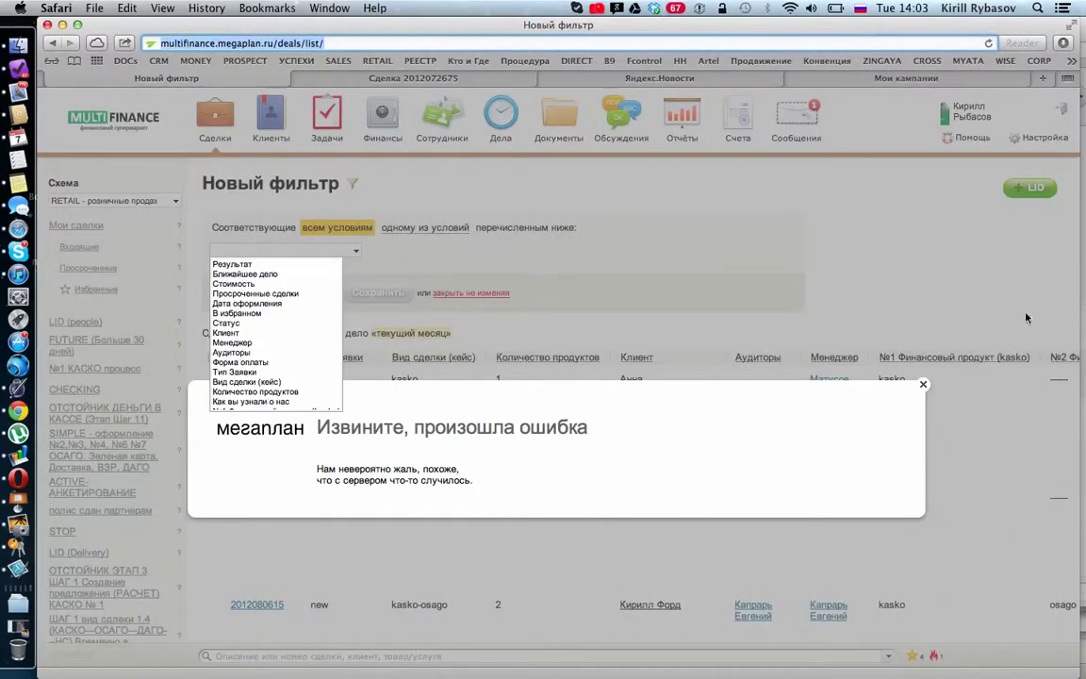
{"action": "left_click", "coordinate": [922, 382]}
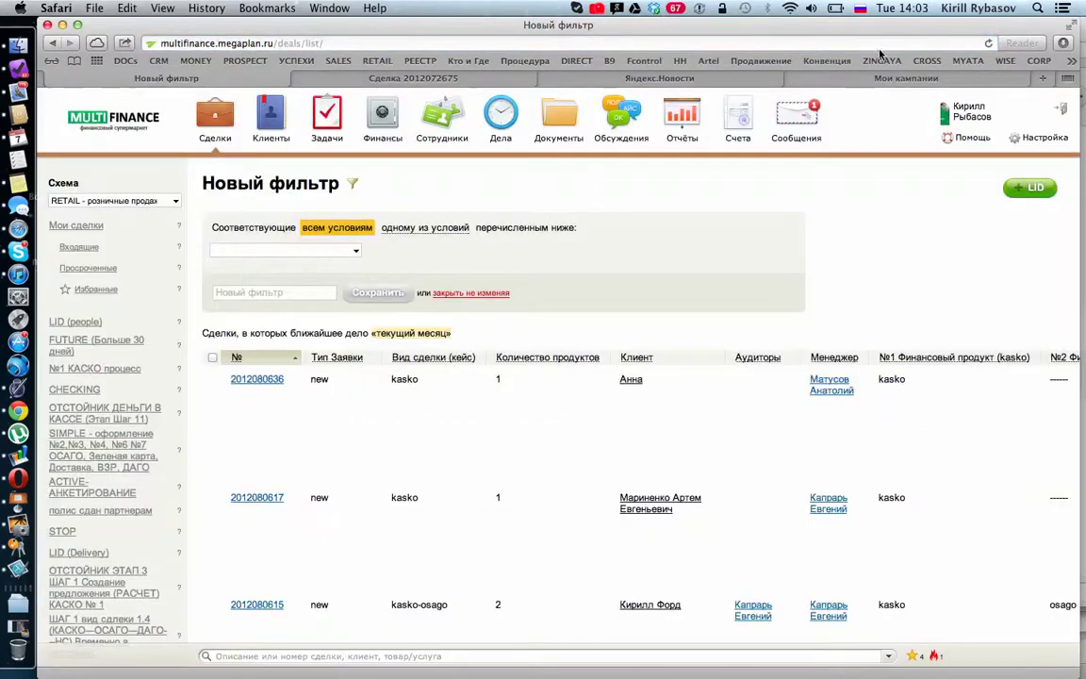
{"action": "key", "text": "Return"}
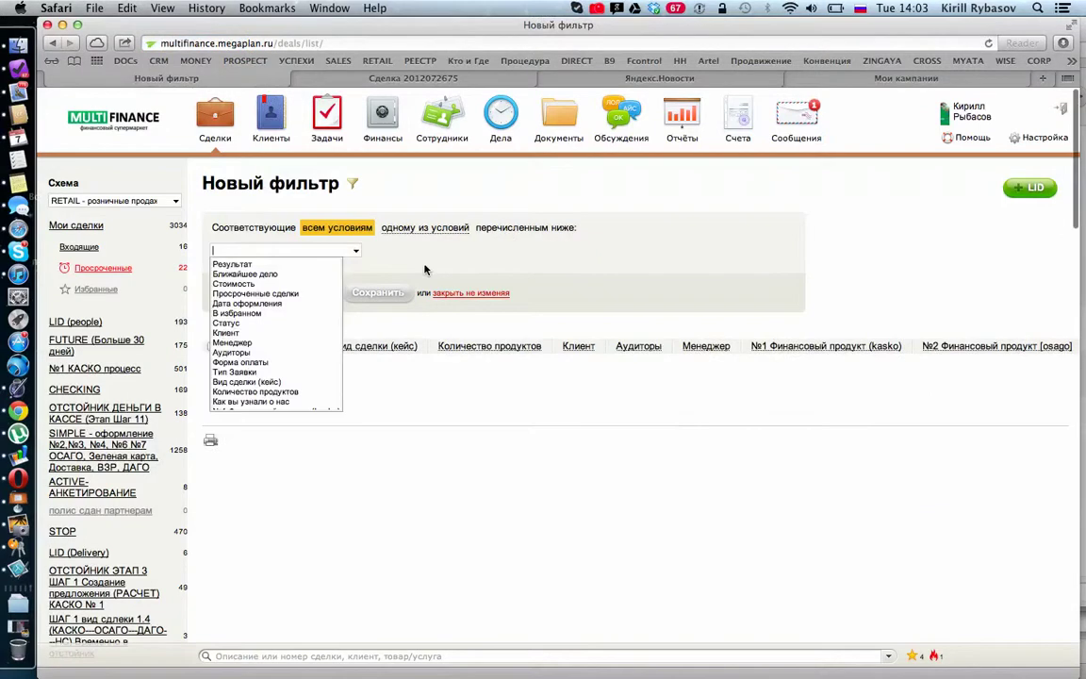
Step: Add a Статус condition with the value CROSSALING (Кросслинг)
{"action": "left_click", "coordinate": [356, 255]}
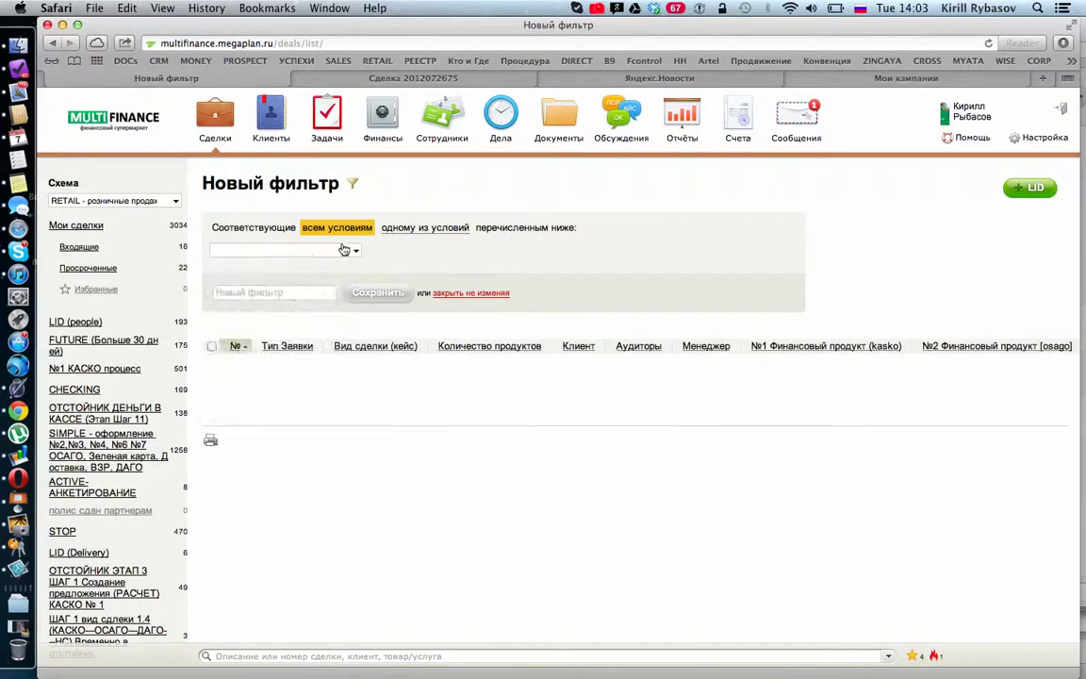
{"action": "left_click", "coordinate": [345, 250]}
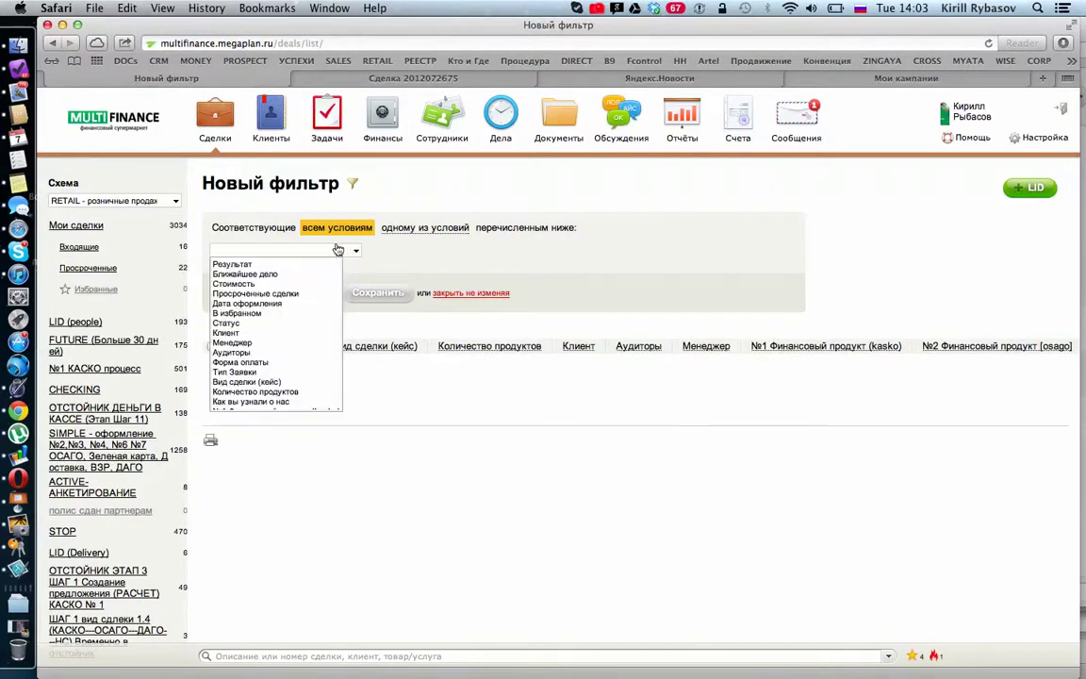
{"action": "left_click", "coordinate": [232, 323]}
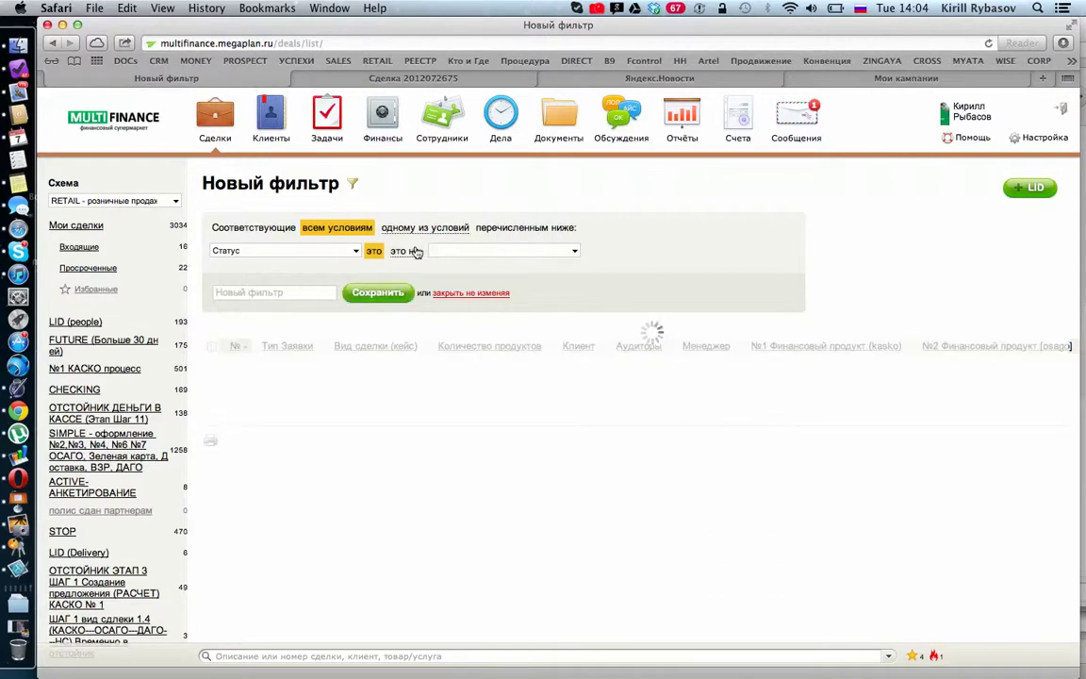
{"action": "left_click", "coordinate": [441, 249]}
{"action": "scroll", "coordinate": [448, 364], "scroll_direction": "down", "scroll_amount": 5}
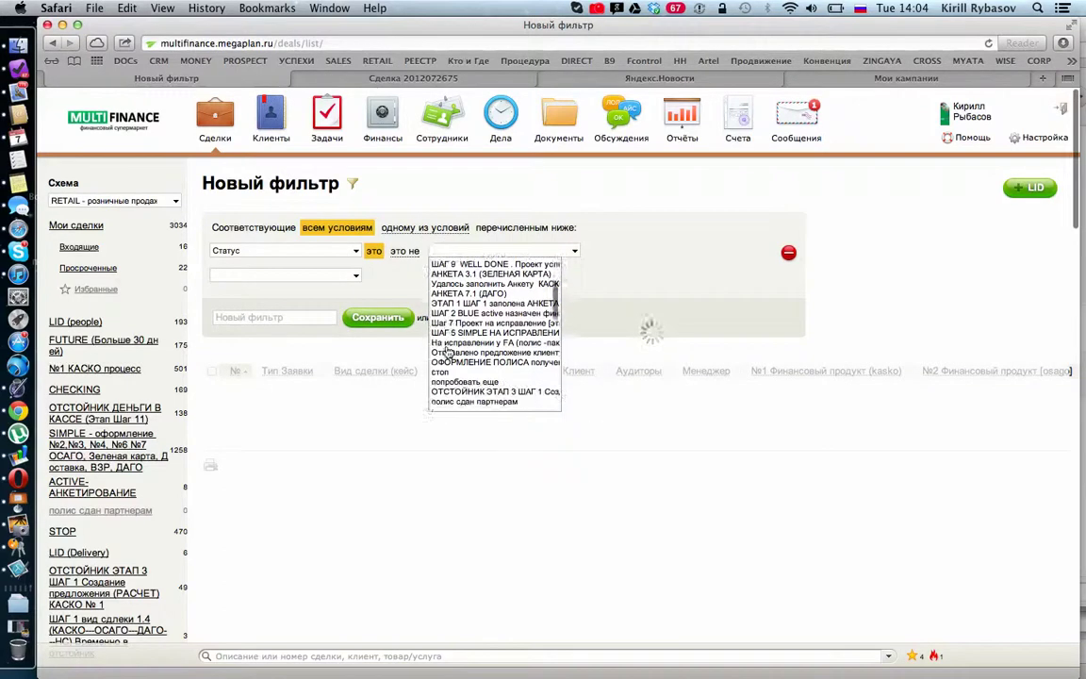
{"action": "scroll", "coordinate": [448, 364], "scroll_direction": "down", "scroll_amount": 4}
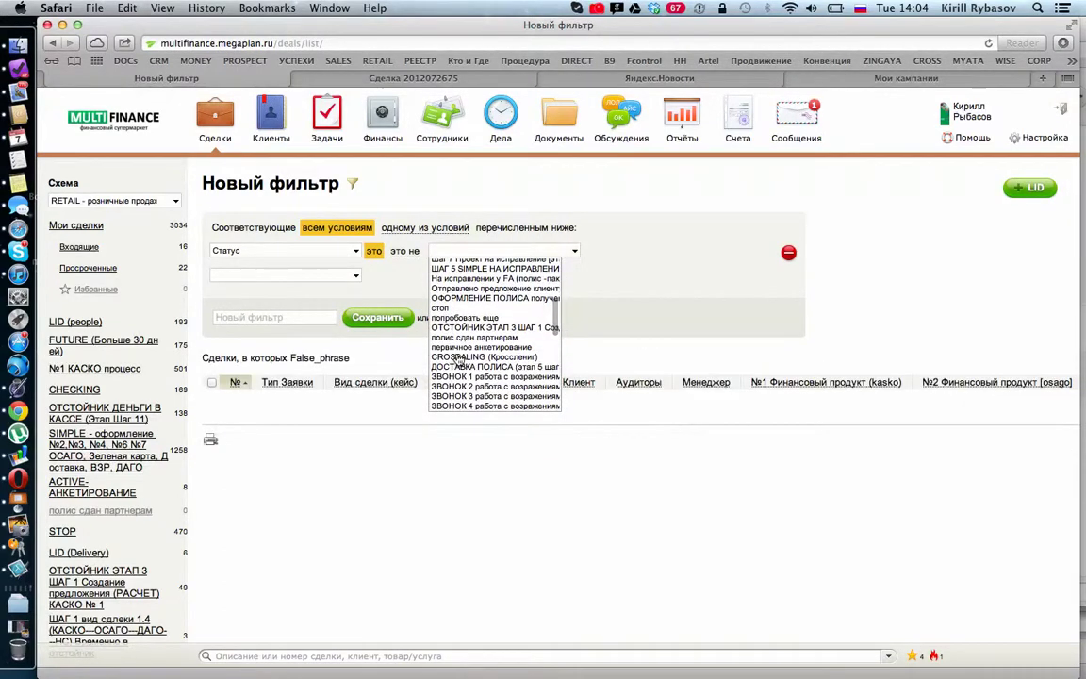
{"action": "left_click", "coordinate": [442, 345]}
Step: Name the filter CROSS and save it
{"action": "left_click", "coordinate": [271, 317]}
{"action": "type", "text": "С"}
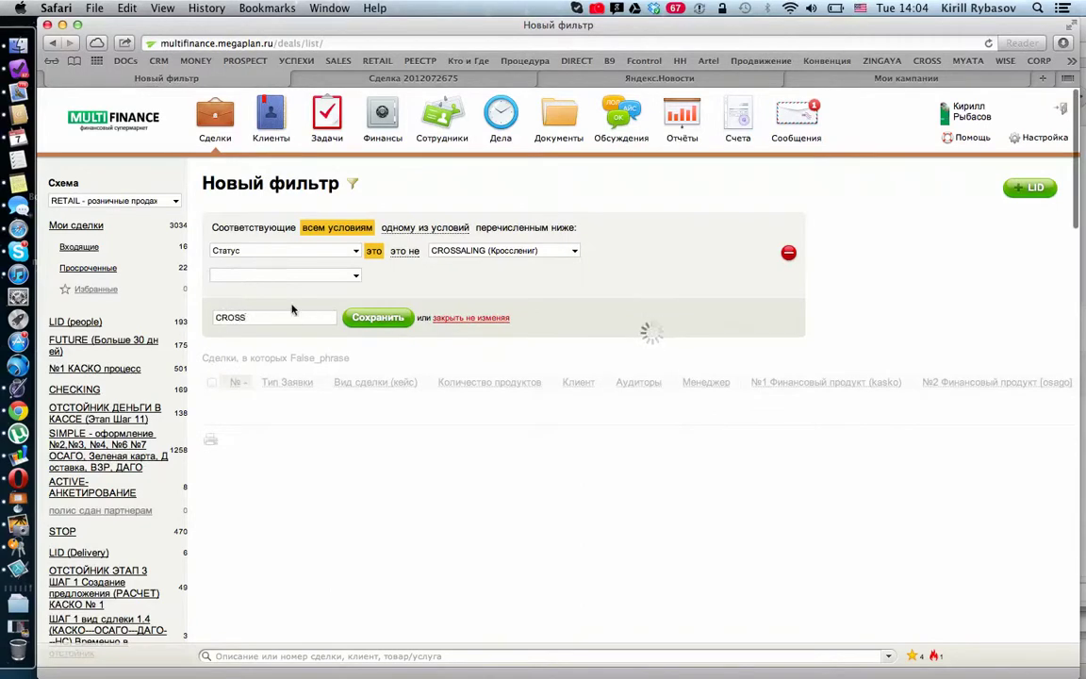
{"action": "left_click", "coordinate": [391, 318]}
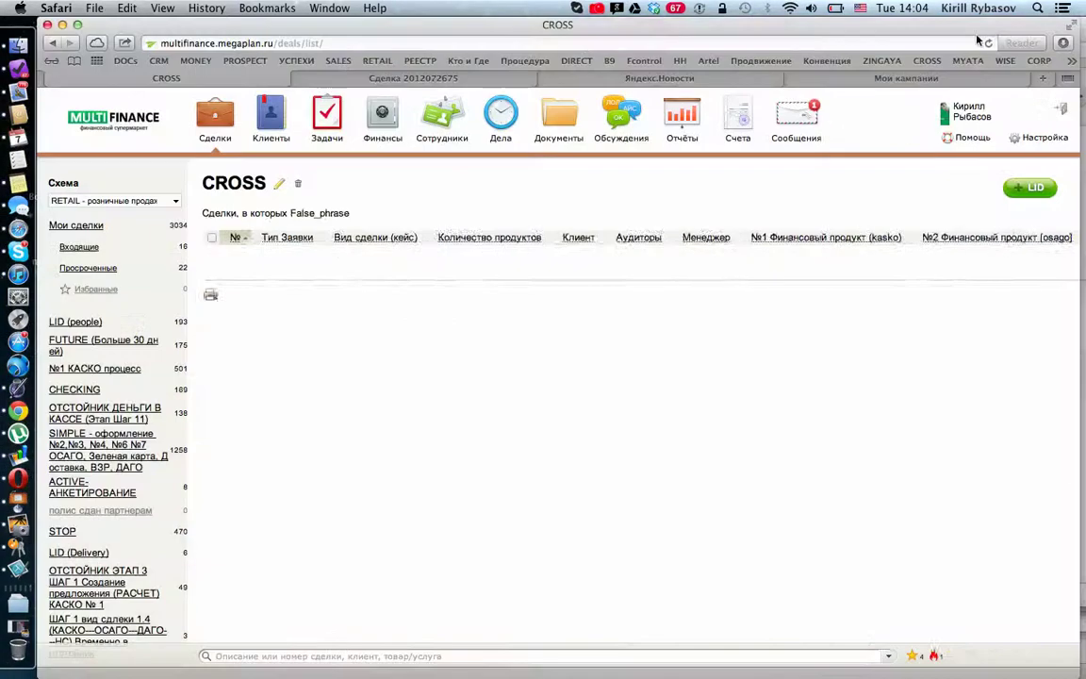
Step: Reload the page and scroll through the CROSS list of CROSSALING deals
{"action": "left_click", "coordinate": [970, 42]}
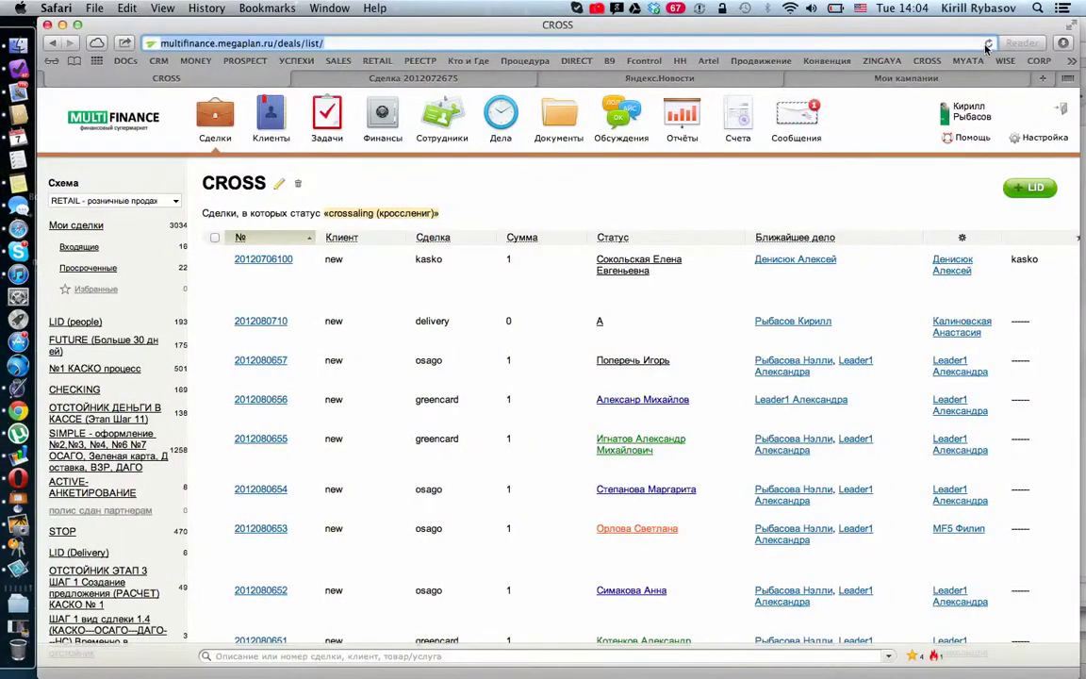
{"action": "left_click", "coordinate": [988, 44]}
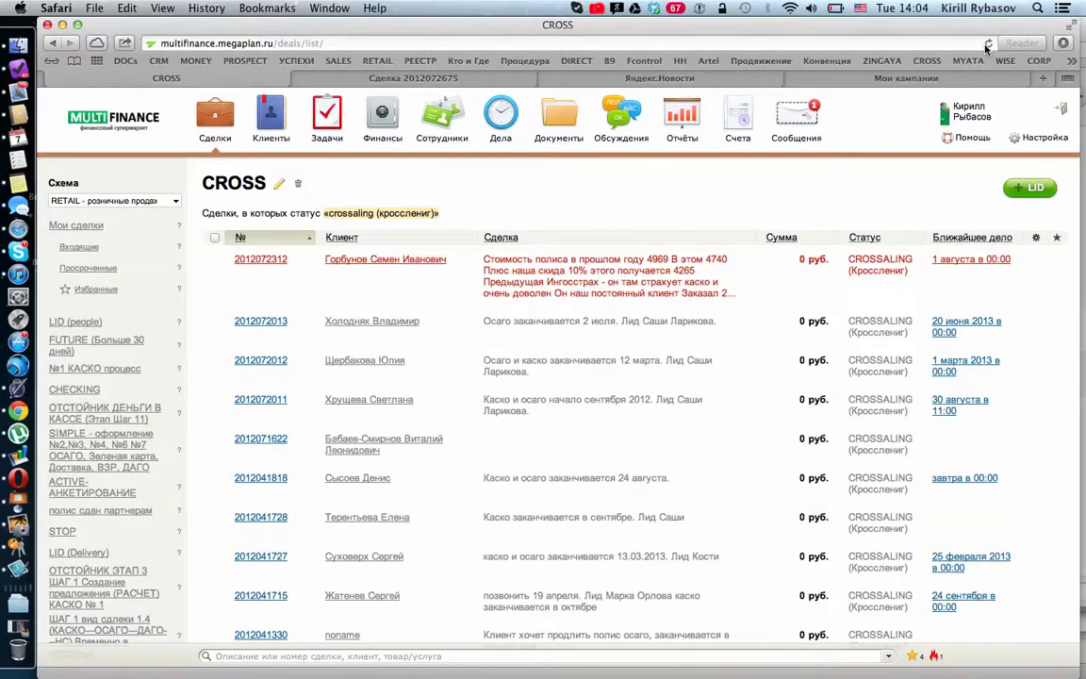
{"action": "scroll", "coordinate": [575, 405], "scroll_direction": "down", "scroll_amount": 5}
{"action": "scroll", "coordinate": [577, 407], "scroll_direction": "down", "scroll_amount": 15}
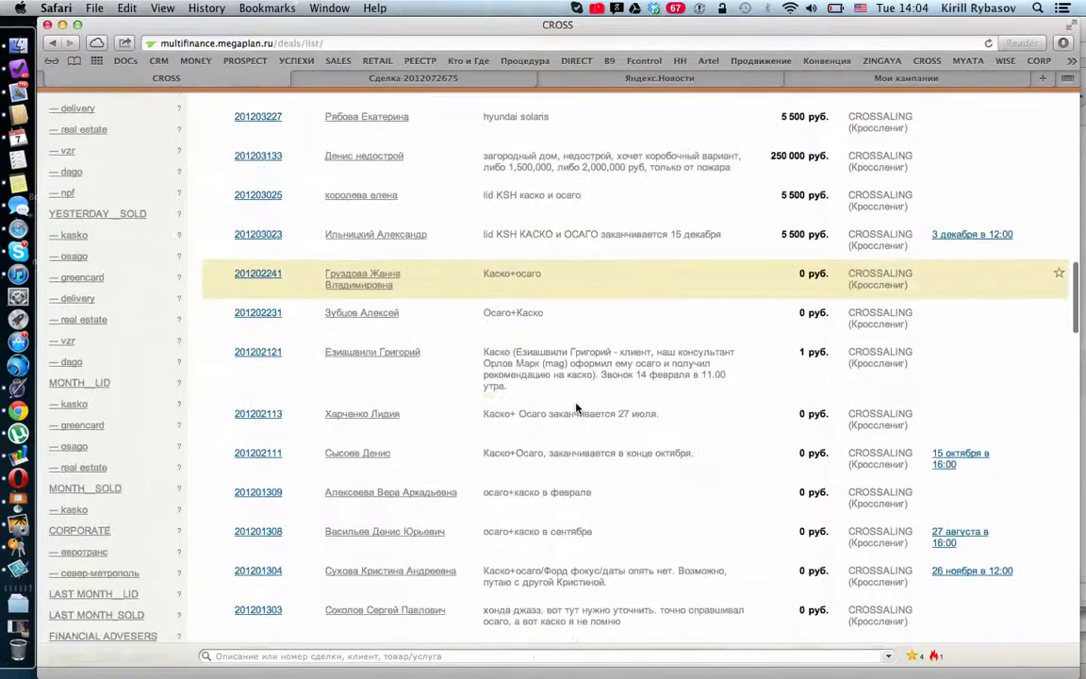
{"action": "scroll", "coordinate": [577, 412], "scroll_direction": "up", "scroll_amount": 3}
{"action": "scroll", "coordinate": [388, 148], "scroll_direction": "up", "scroll_amount": 15}
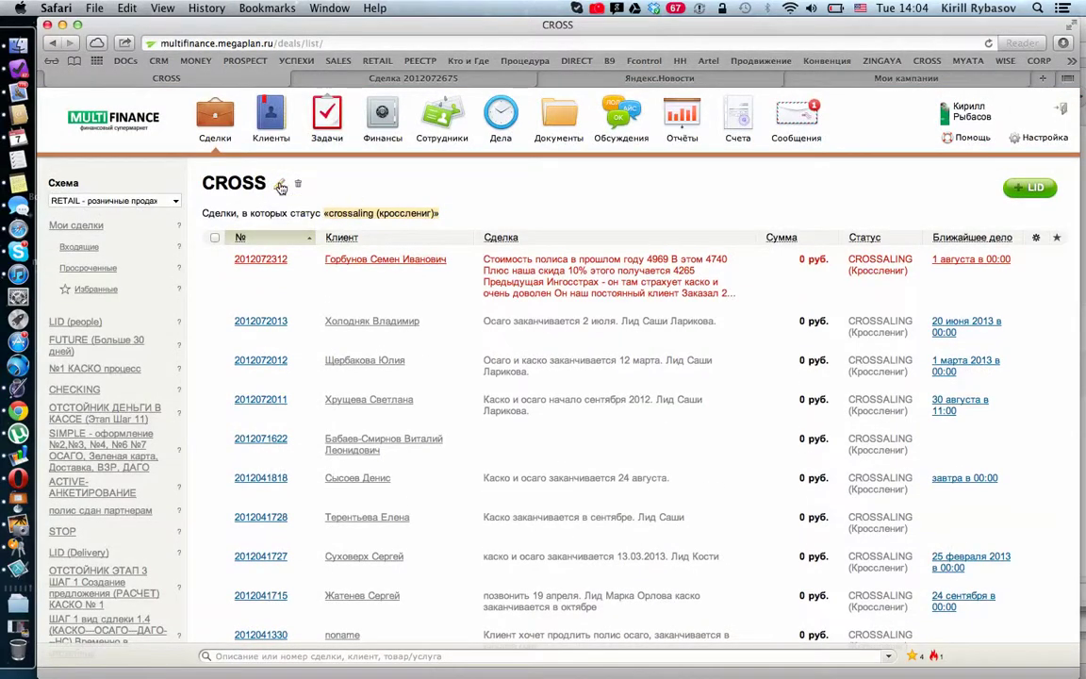
Step: Add a second Ближайшее дело condition using a custom Период range
{"action": "left_click", "coordinate": [281, 188]}
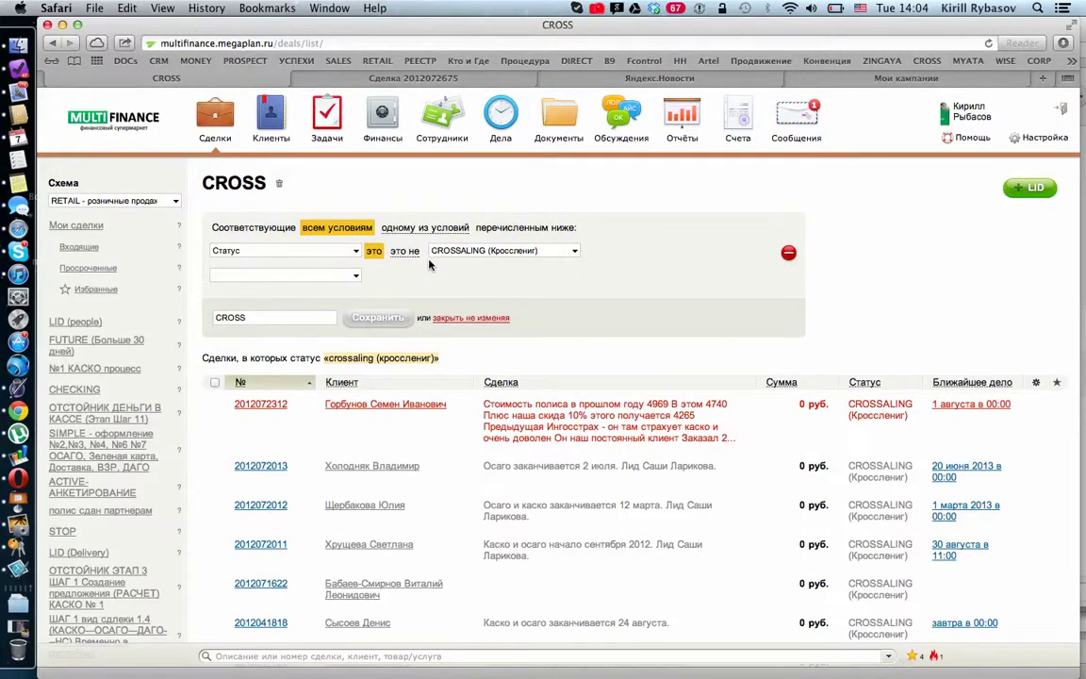
{"action": "left_click", "coordinate": [315, 273]}
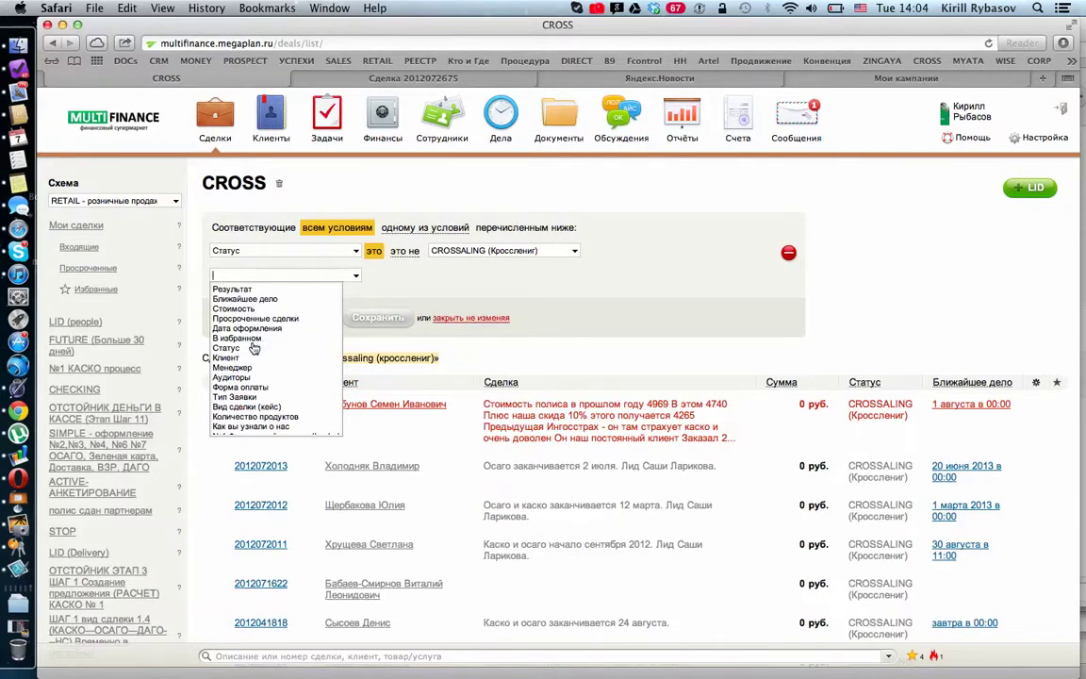
{"action": "left_click", "coordinate": [244, 298]}
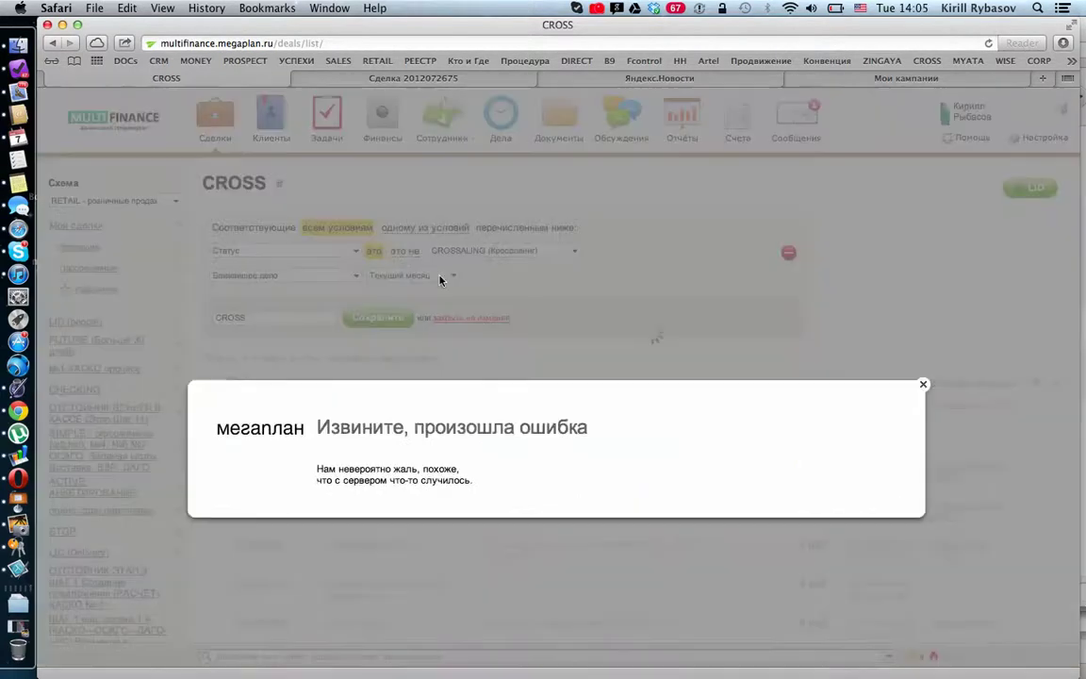
{"action": "left_click", "coordinate": [923, 384]}
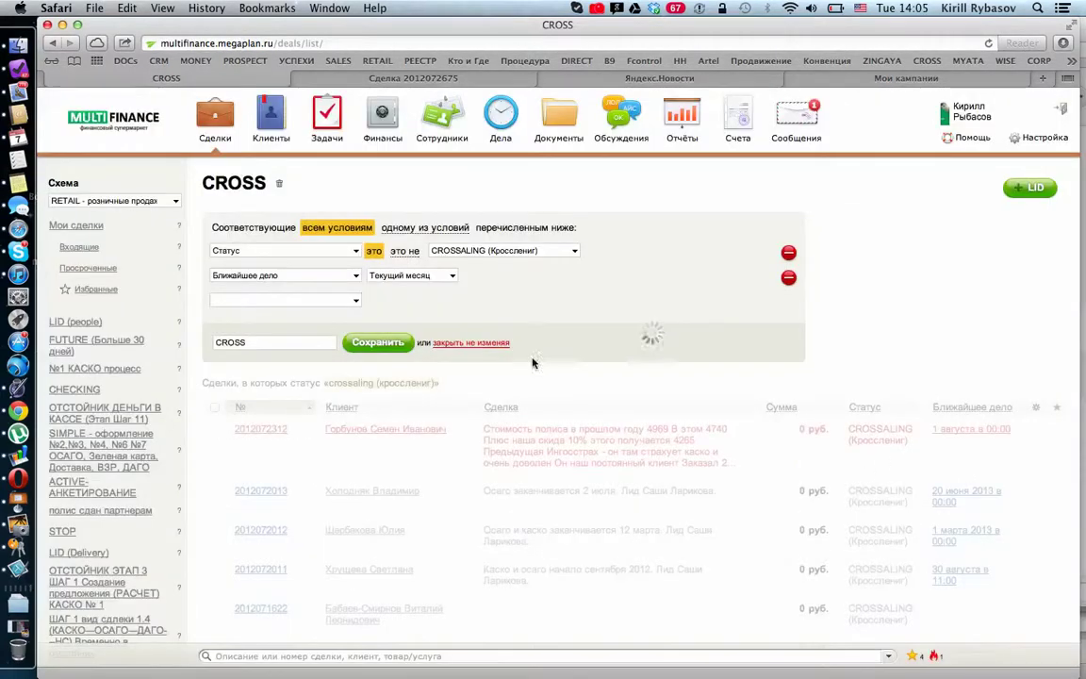
{"action": "left_click", "coordinate": [448, 277]}
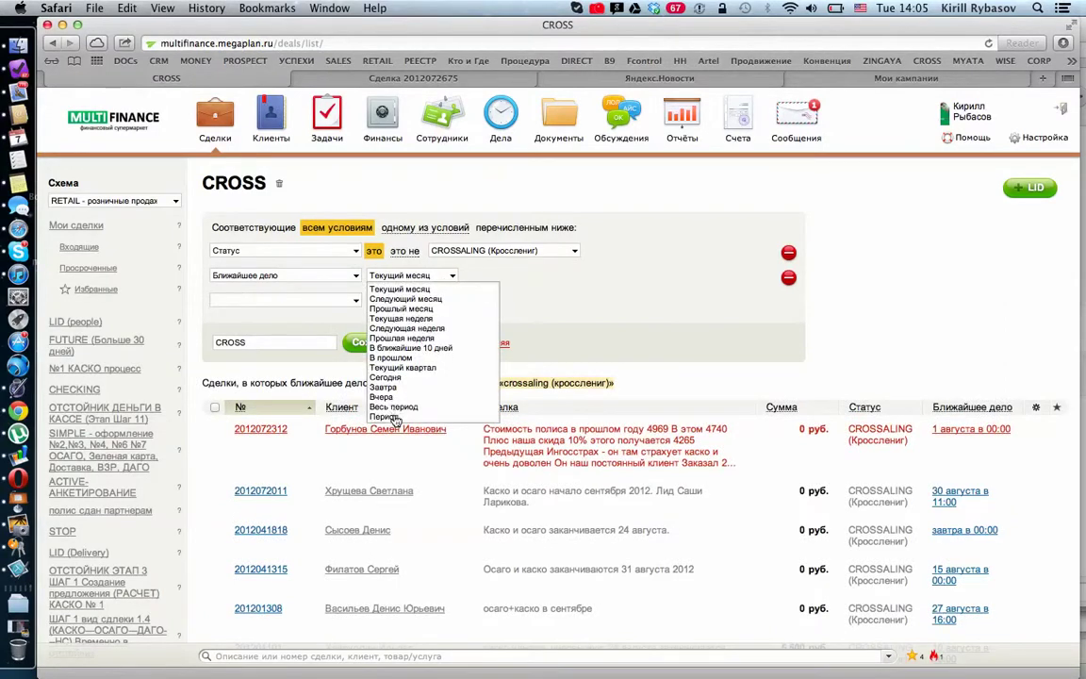
{"action": "left_click", "coordinate": [384, 416]}
Step: Set the period from 01 to 31 October 2012 and save the filter
{"action": "left_click", "coordinate": [577, 298]}
{"action": "left_click", "coordinate": [577, 298]}
{"action": "left_click", "coordinate": [491, 331]}
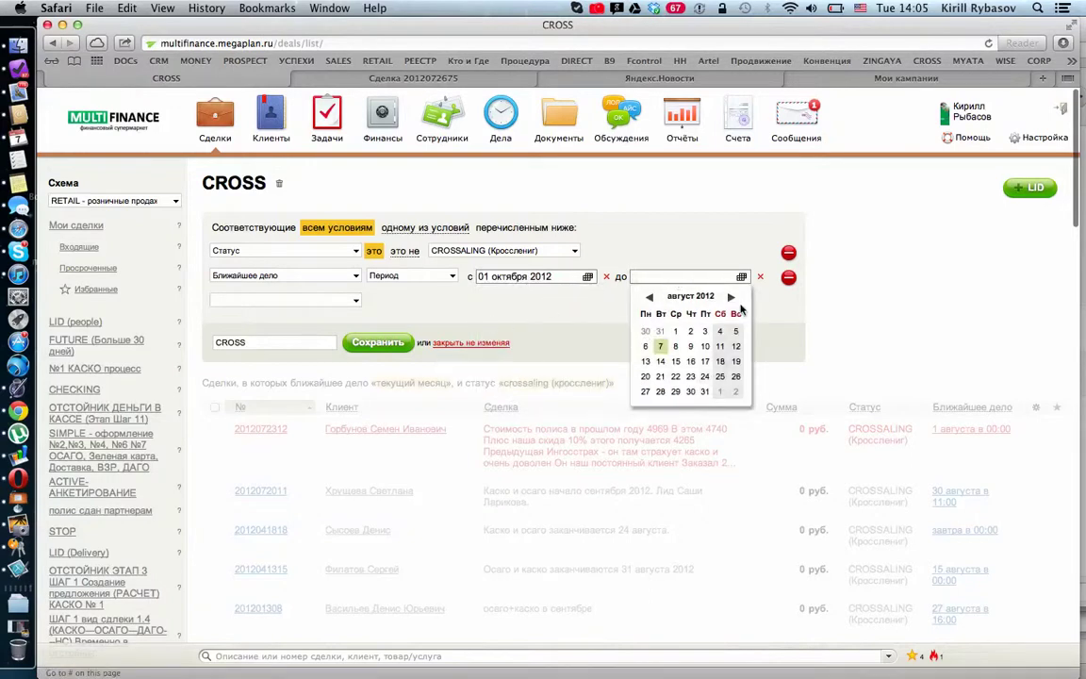
{"action": "left_click", "coordinate": [731, 298]}
{"action": "left_click", "coordinate": [732, 298]}
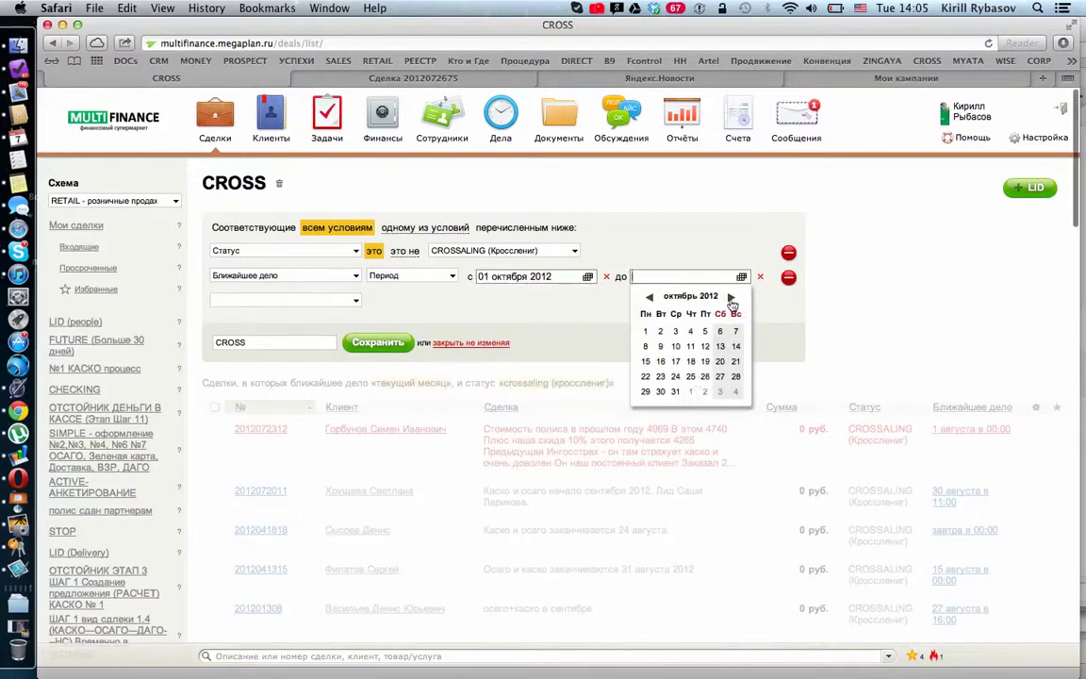
{"action": "left_click", "coordinate": [675, 392]}
{"action": "left_click", "coordinate": [362, 346]}
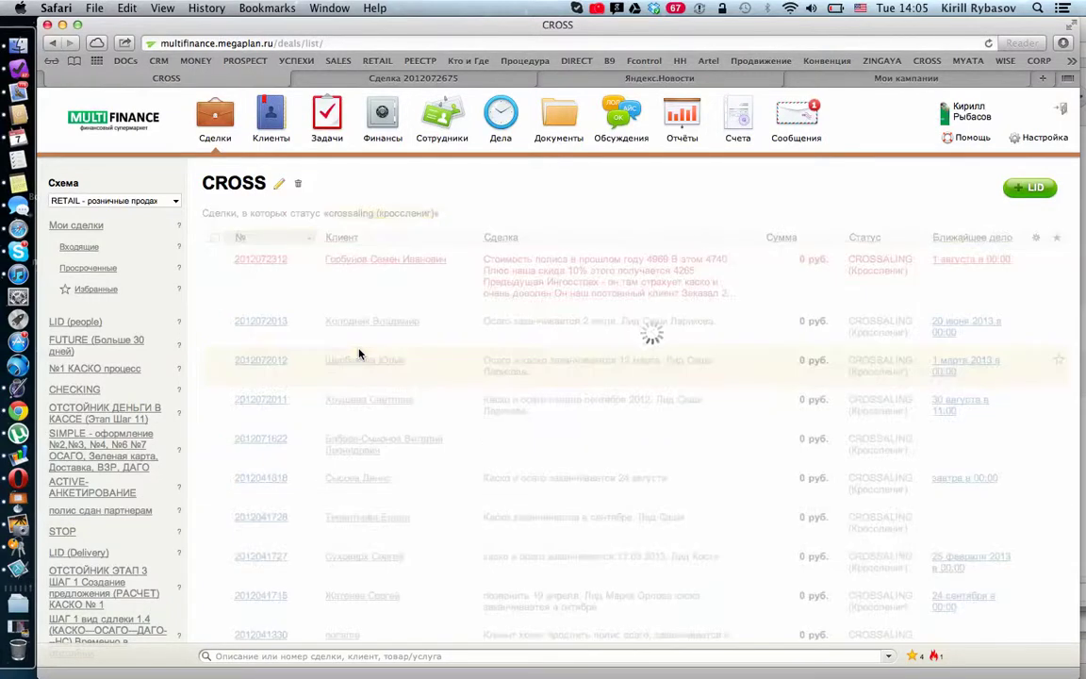
Step: Re-save the CROSS filter with both conditions and reload, leaving six October deals
{"action": "scroll", "coordinate": [619, 320], "scroll_direction": "down", "scroll_amount": 5}
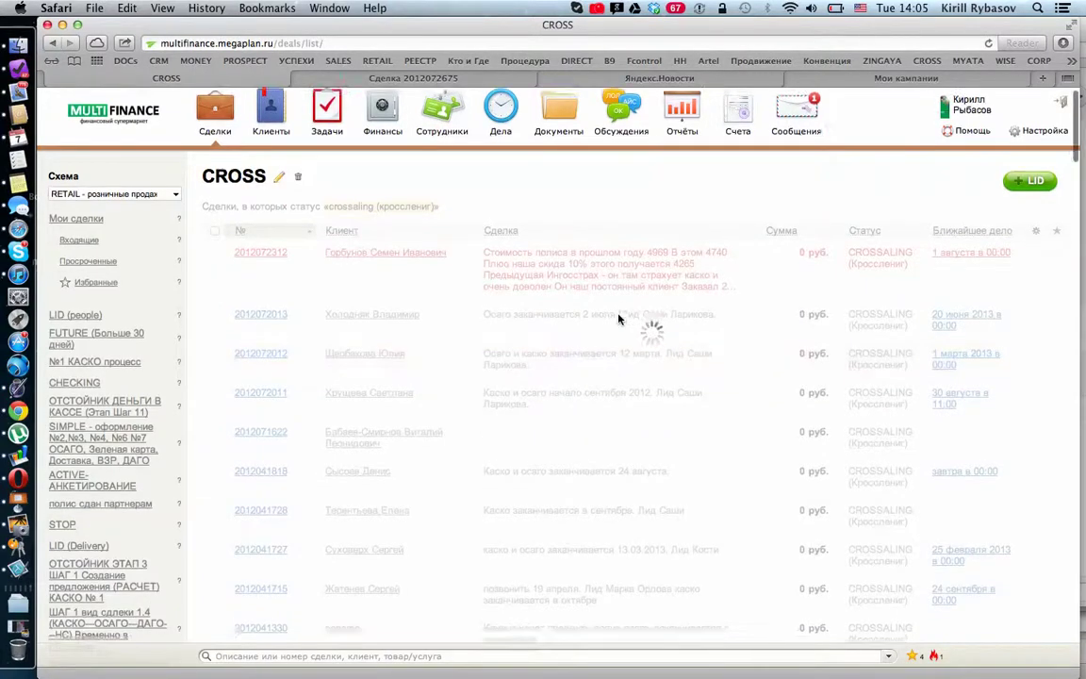
{"action": "scroll", "coordinate": [618, 320], "scroll_direction": "up", "scroll_amount": 6}
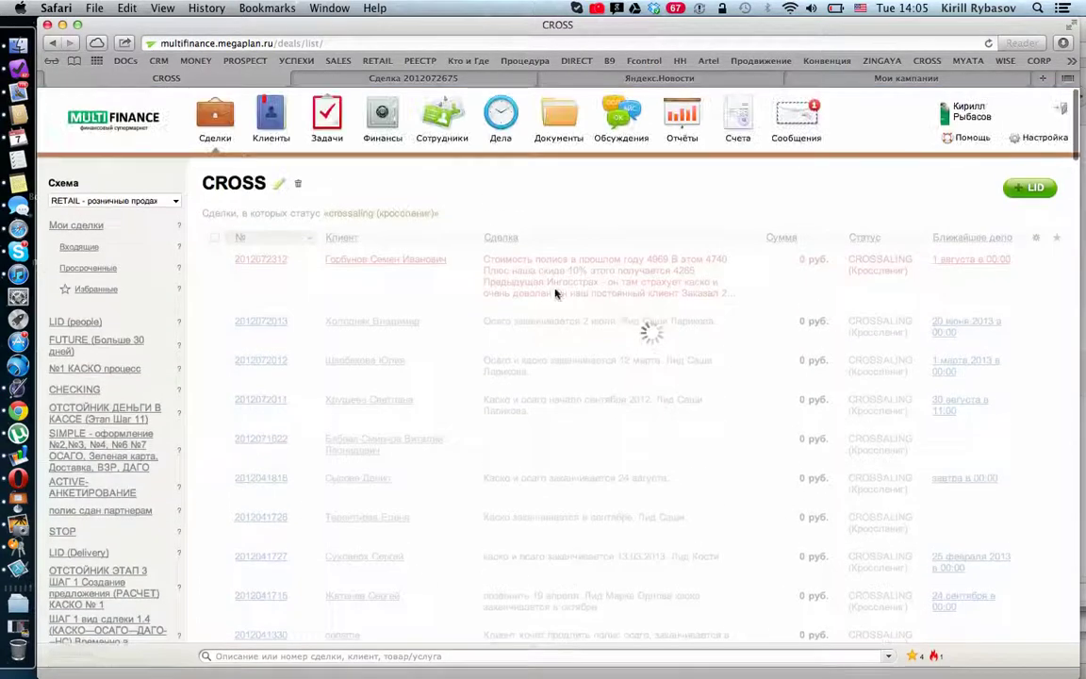
{"action": "left_click", "coordinate": [279, 186]}
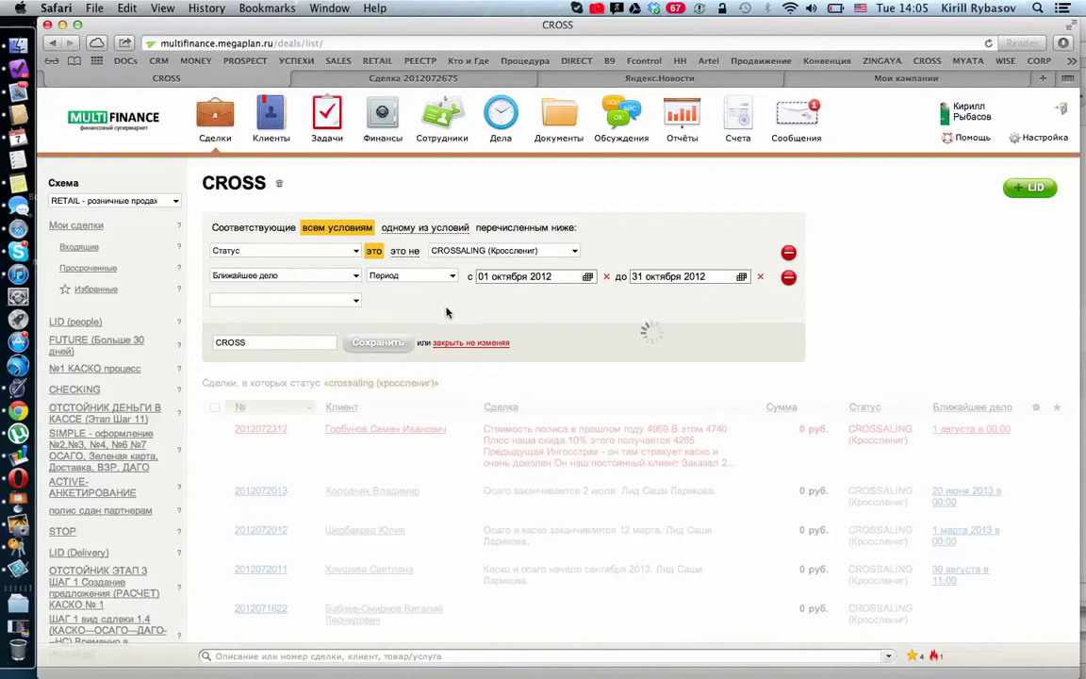
{"action": "left_click", "coordinate": [376, 345]}
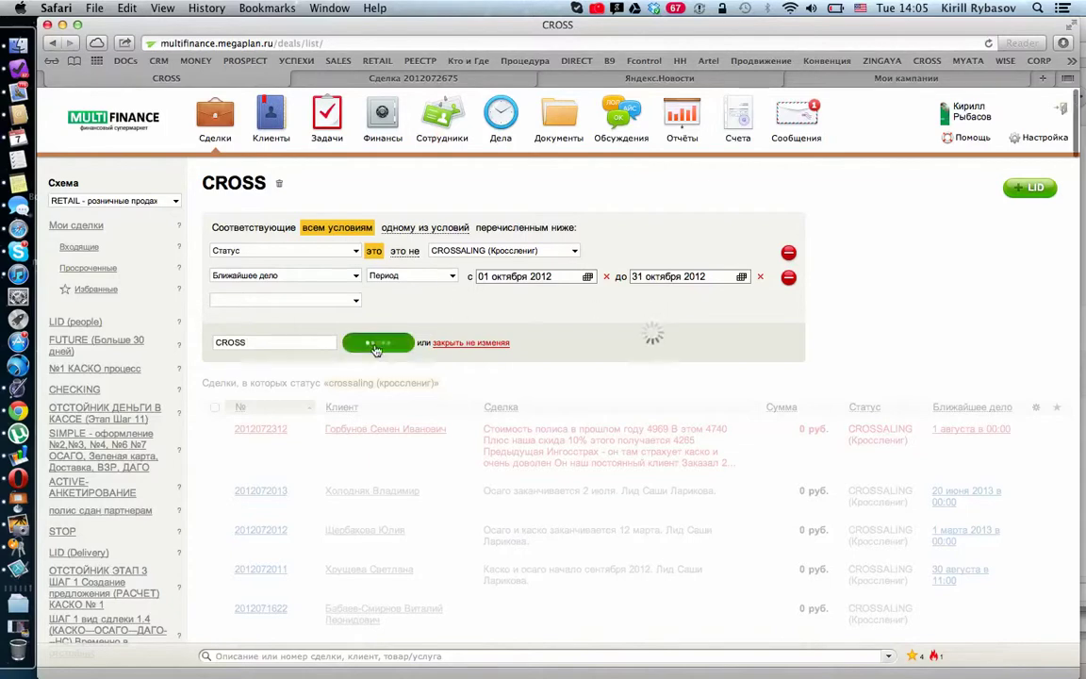
{"action": "scroll", "coordinate": [721, 313], "scroll_direction": "down", "scroll_amount": 1}
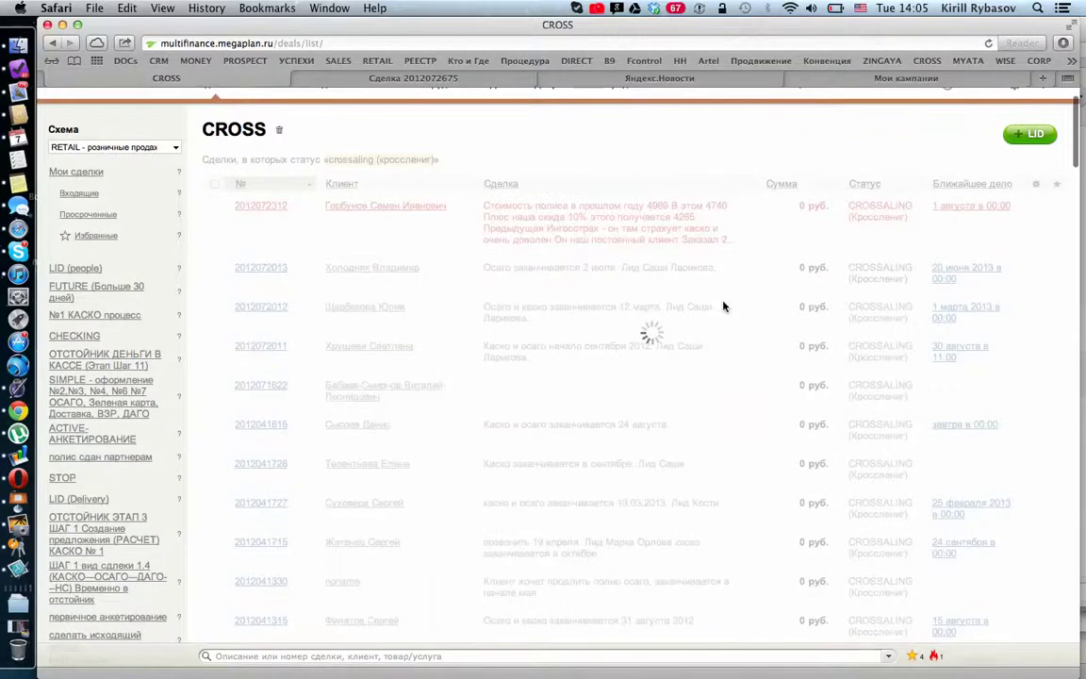
{"action": "scroll", "coordinate": [799, 174], "scroll_direction": "up", "scroll_amount": 1}
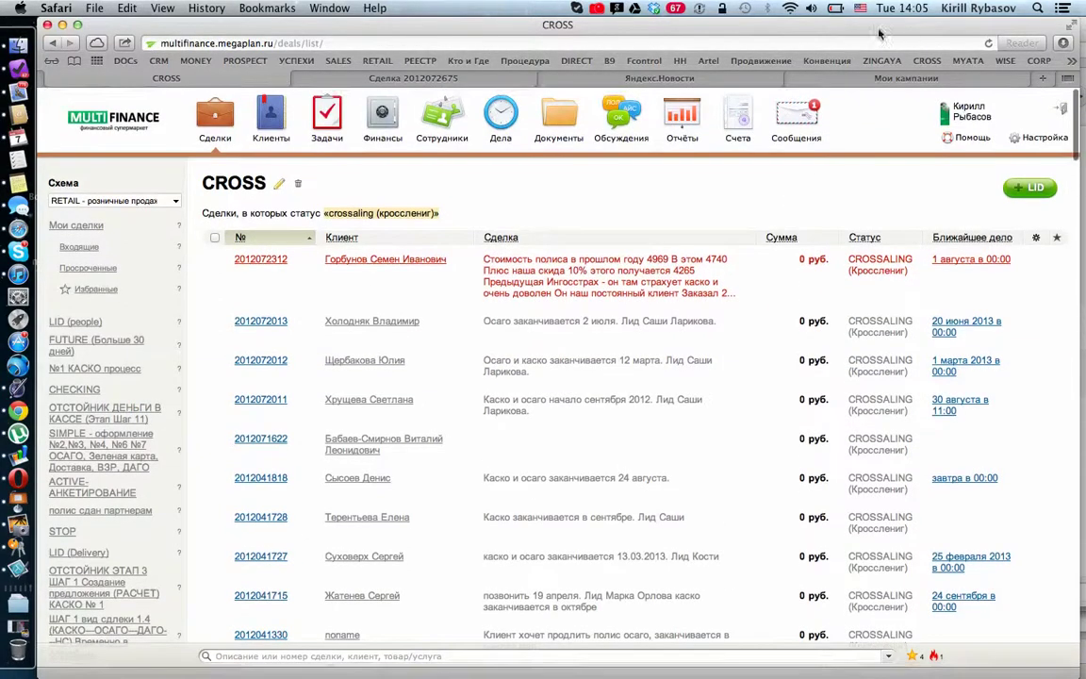
{"action": "left_click", "coordinate": [822, 42]}
{"action": "key", "text": "Return"}
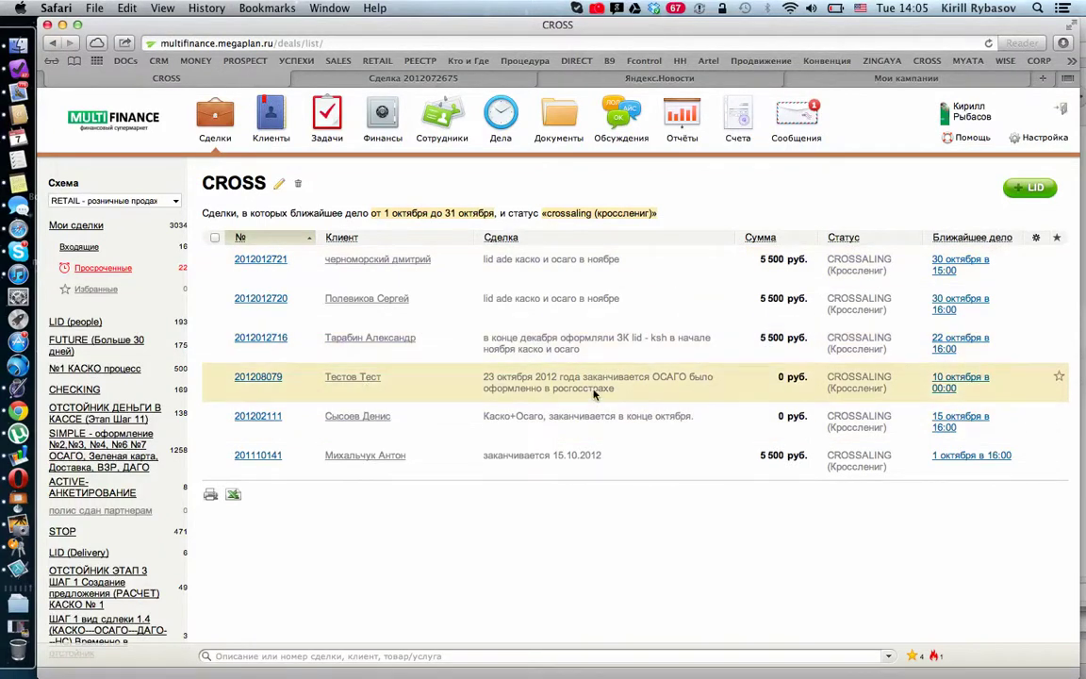
Step: Add the Вид сделки (кейс) and Тип Заявки columns to the deals table
{"action": "left_click", "coordinate": [1037, 239]}
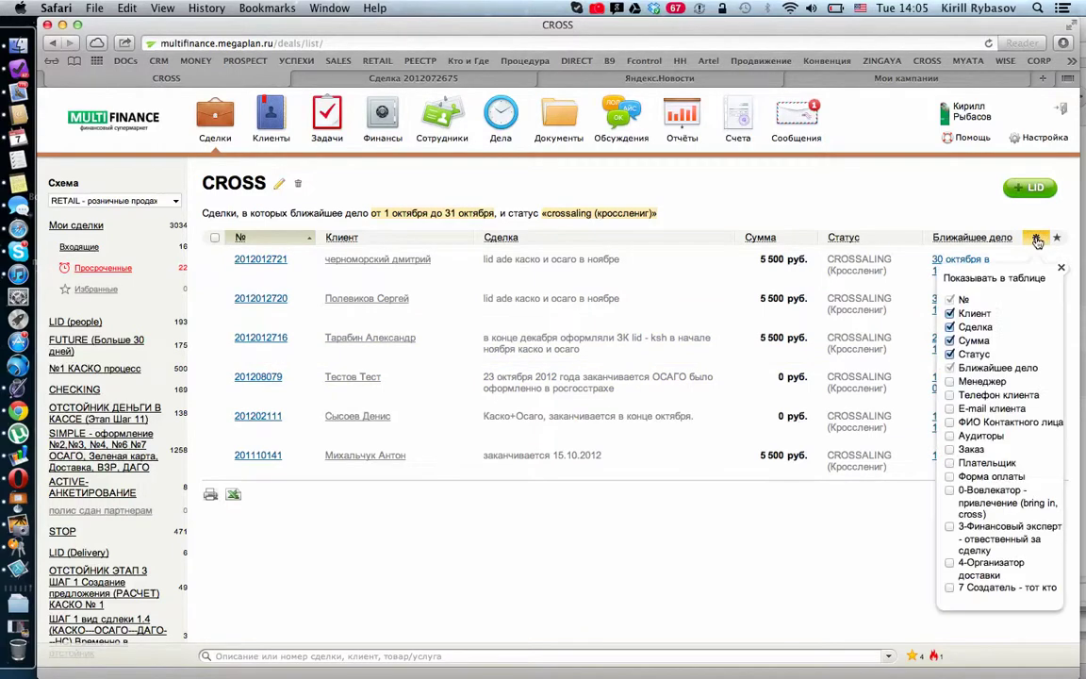
{"action": "left_click", "coordinate": [949, 395]}
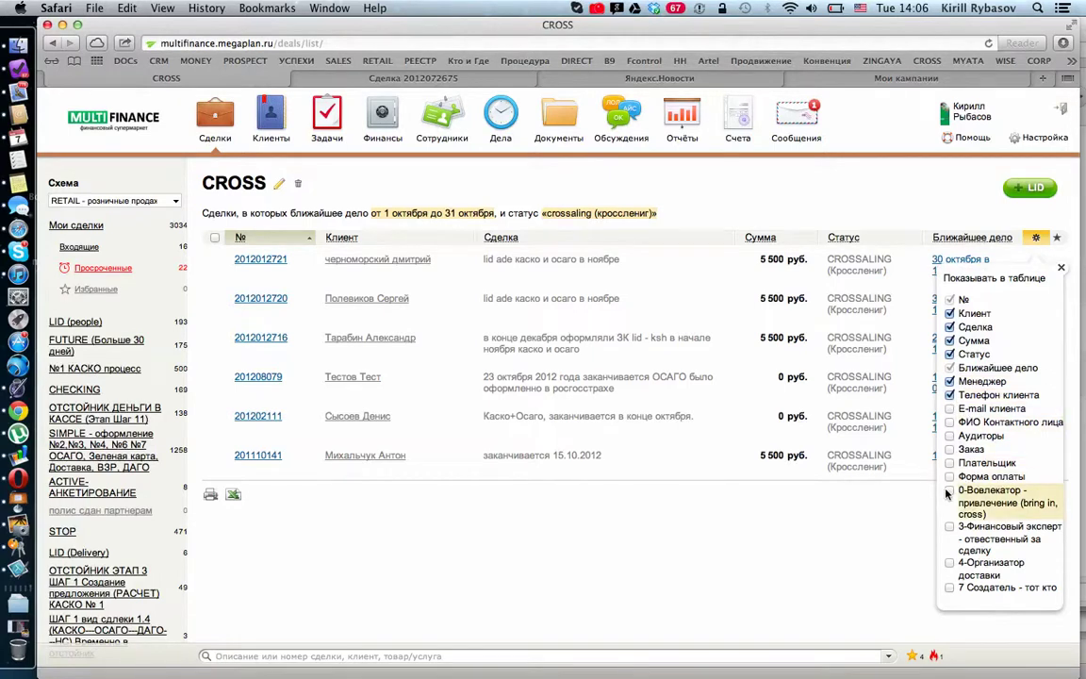
{"action": "scroll", "coordinate": [949, 493], "scroll_direction": "down", "scroll_amount": 4}
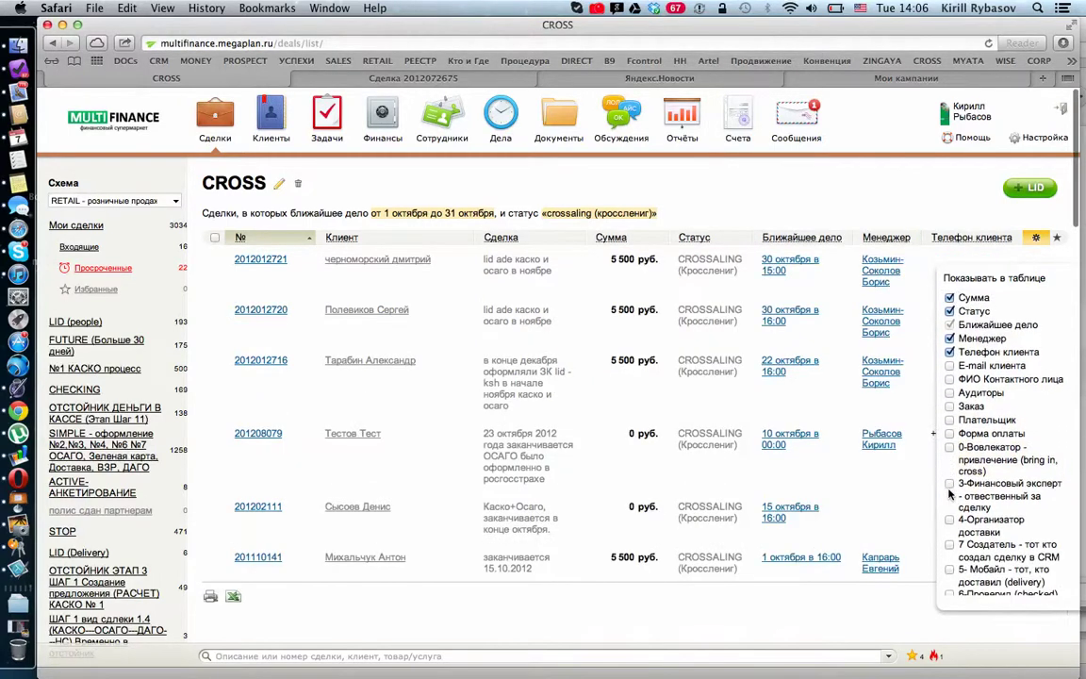
{"action": "scroll", "coordinate": [950, 493], "scroll_direction": "down", "scroll_amount": 2}
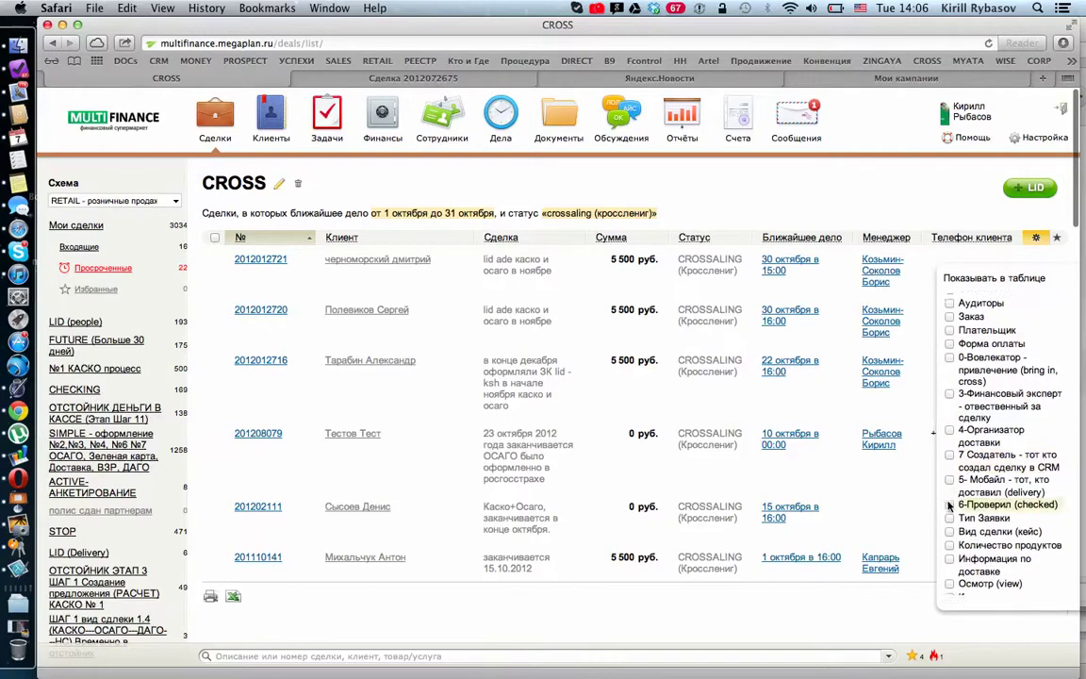
{"action": "left_click", "coordinate": [949, 518]}
Step: Move Тип Заявки right after № and Ближайшее дело ahead of Статус
{"action": "left_click_drag", "start_coordinate": [970, 528], "coordinate": [979, 321]}
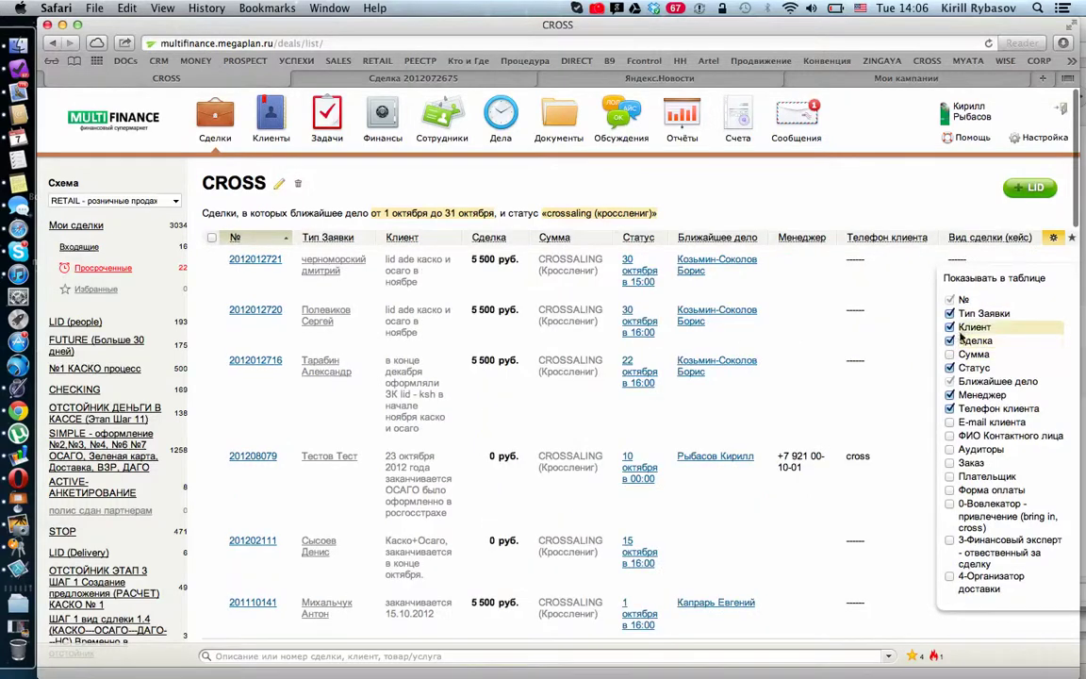
{"action": "left_click_drag", "start_coordinate": [971, 381], "coordinate": [975, 347]}
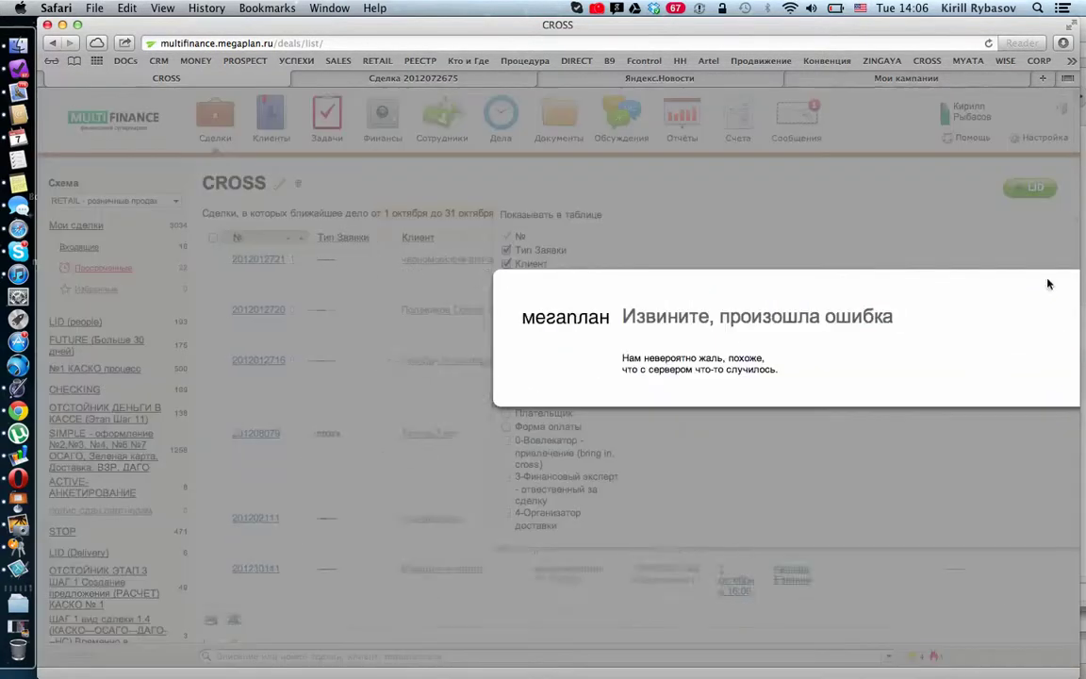
{"action": "left_click", "coordinate": [1066, 279]}
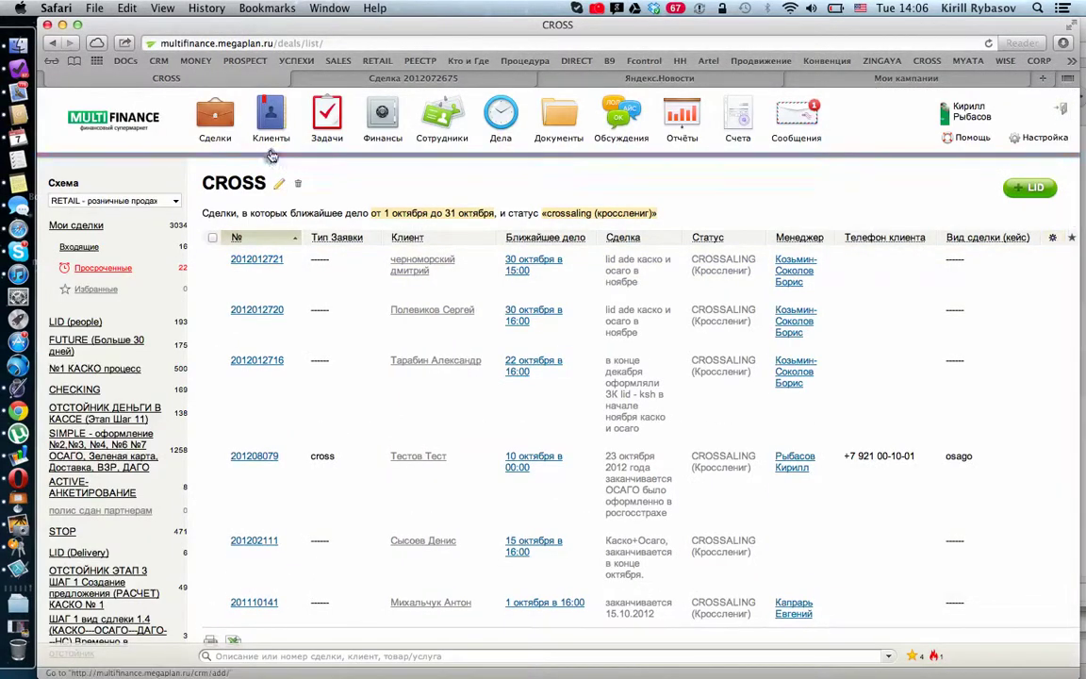
{"action": "left_click", "coordinate": [279, 183]}
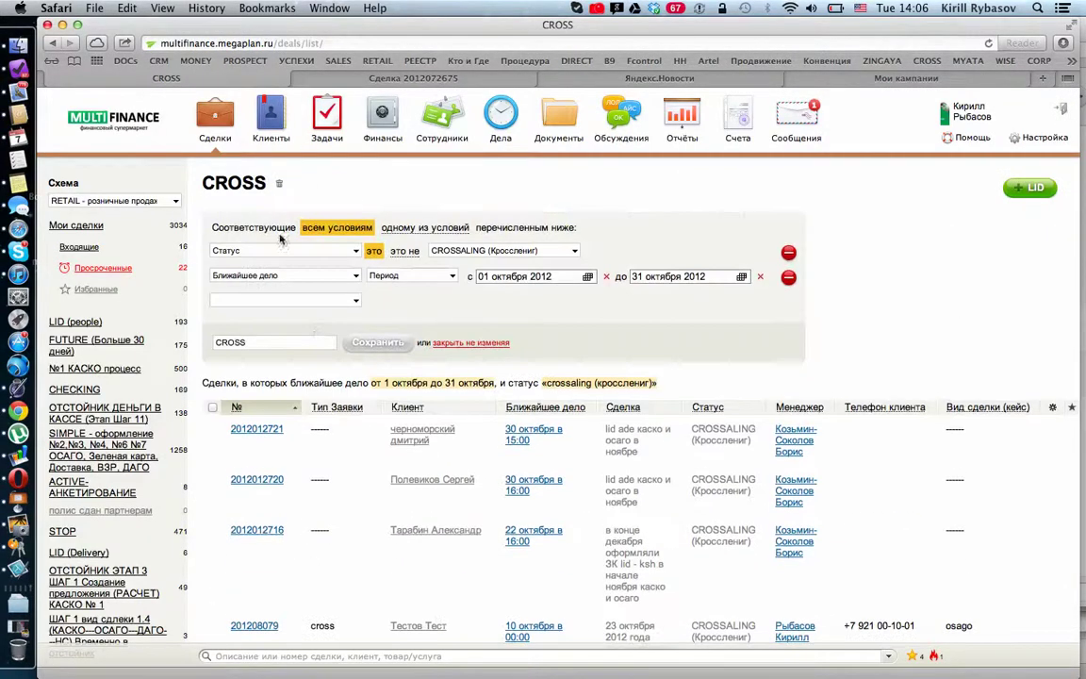
Step: Move Вид сделки (кейс) directly after Тип Заявки and save the CROSS filter
{"action": "left_click", "coordinate": [290, 342]}
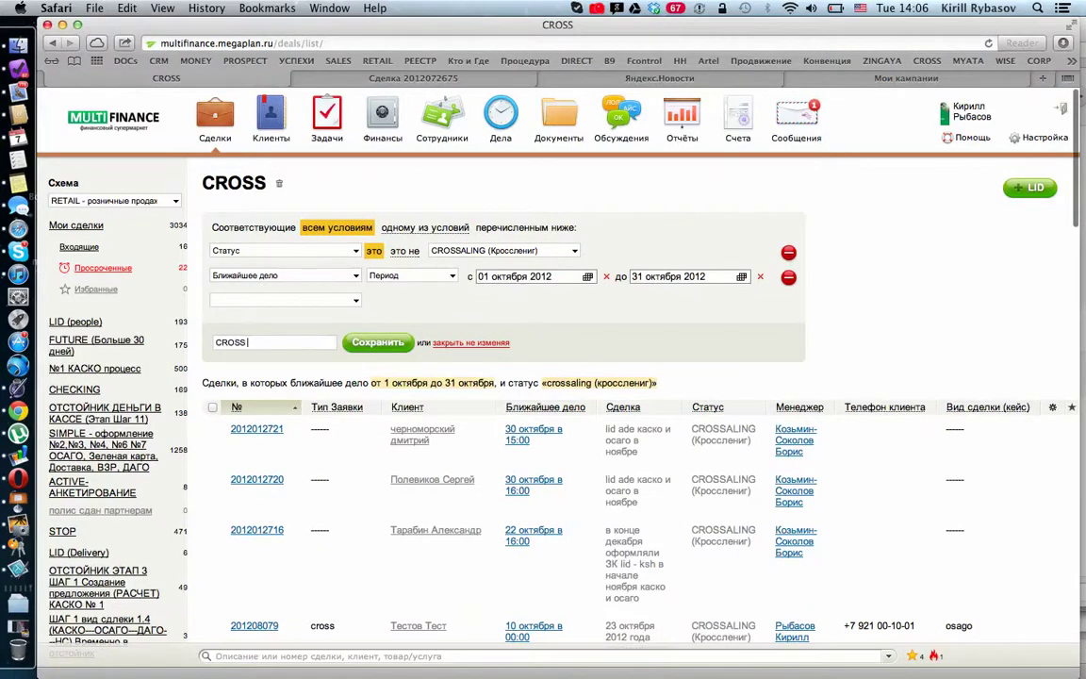
{"action": "left_click", "coordinate": [1053, 409]}
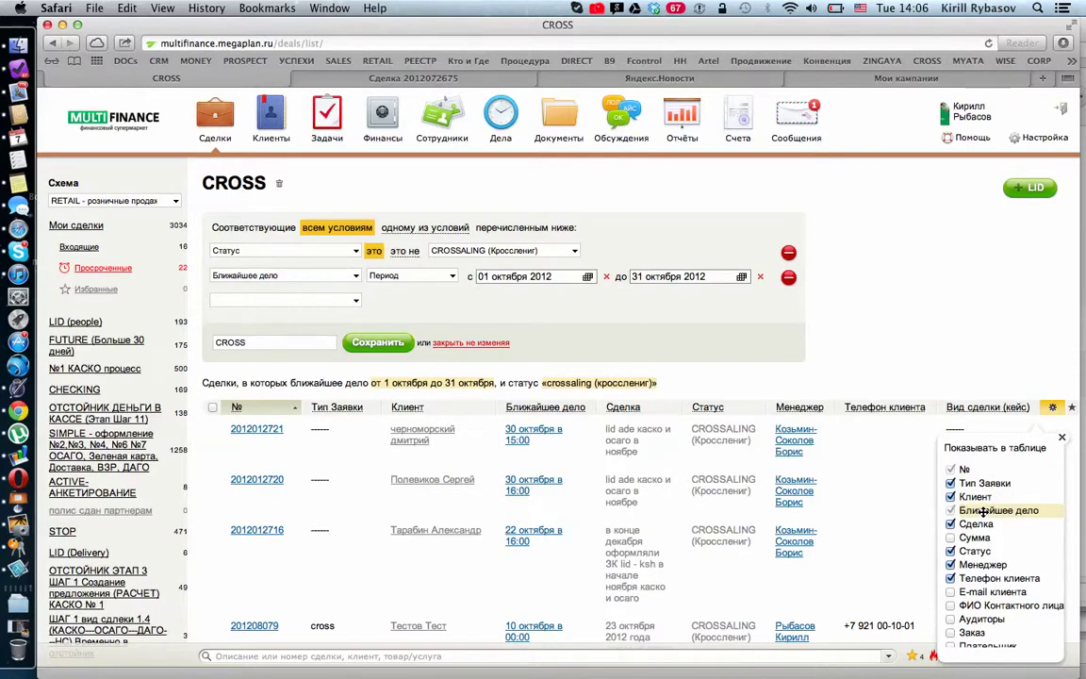
{"action": "scroll", "coordinate": [979, 525], "scroll_direction": "down", "scroll_amount": 10}
{"action": "scroll", "coordinate": [980, 558], "scroll_direction": "down", "scroll_amount": 5}
{"action": "left_click_drag", "start_coordinate": [980, 490], "coordinate": [996, 503]}
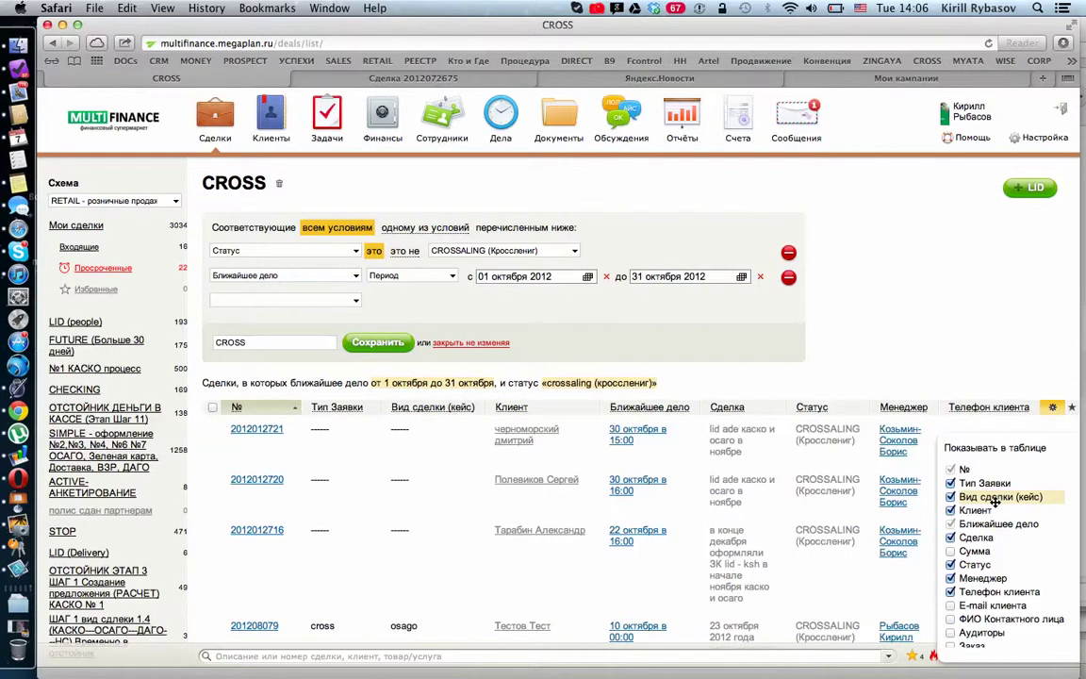
{"action": "scroll", "coordinate": [996, 509], "scroll_direction": "down", "scroll_amount": 2}
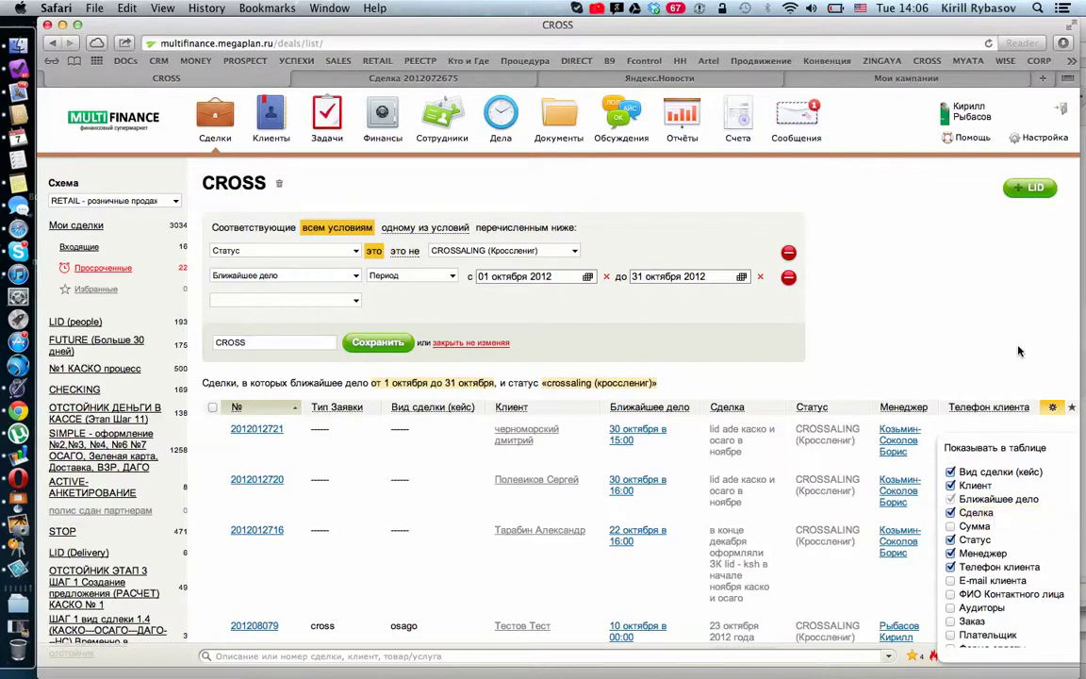
{"action": "left_click", "coordinate": [377, 342]}
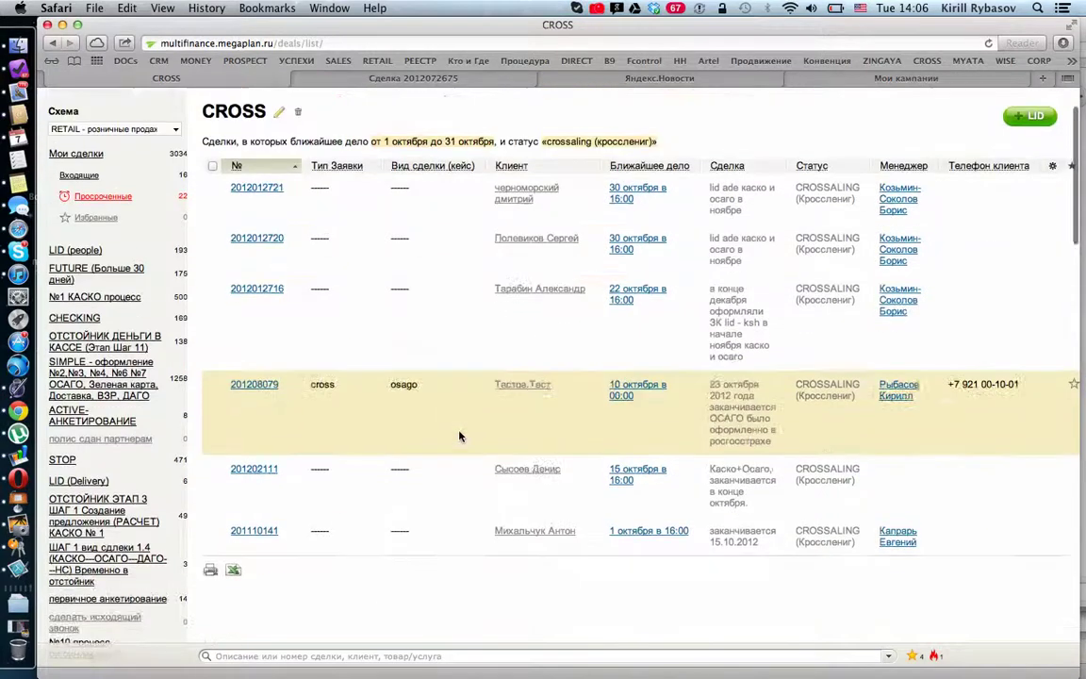
Step: Reopen the CROSS editor showing Статус CROSSALING and the October Ближайшее дело range
{"action": "scroll", "coordinate": [460, 436], "scroll_direction": "down", "scroll_amount": 1}
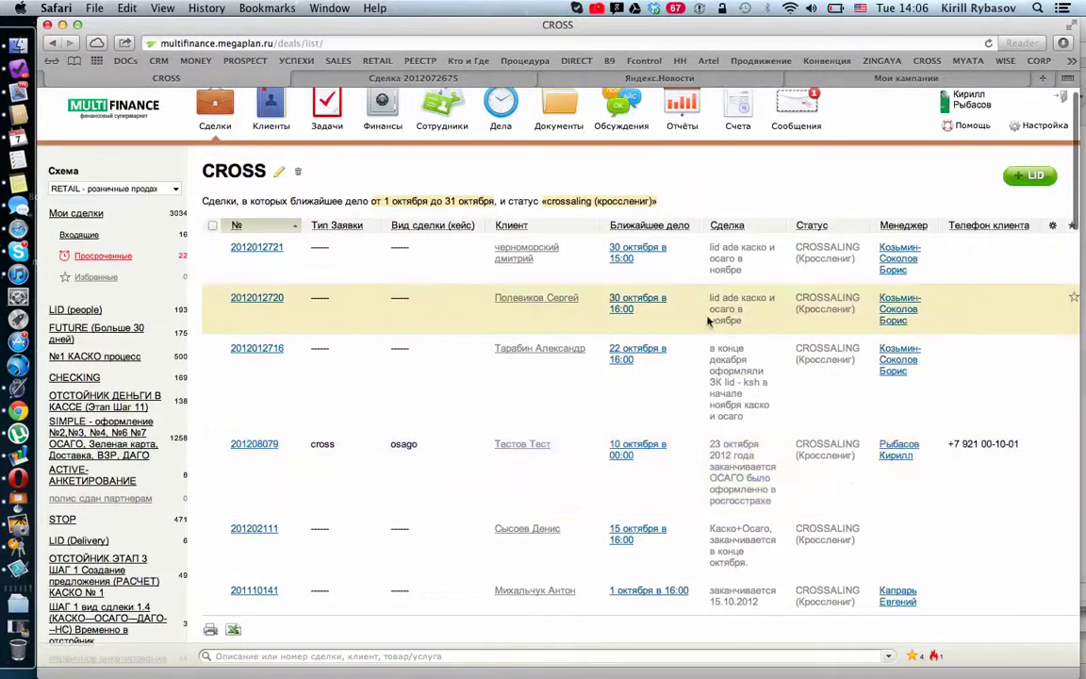
{"action": "scroll", "coordinate": [709, 304], "scroll_direction": "up", "scroll_amount": 1}
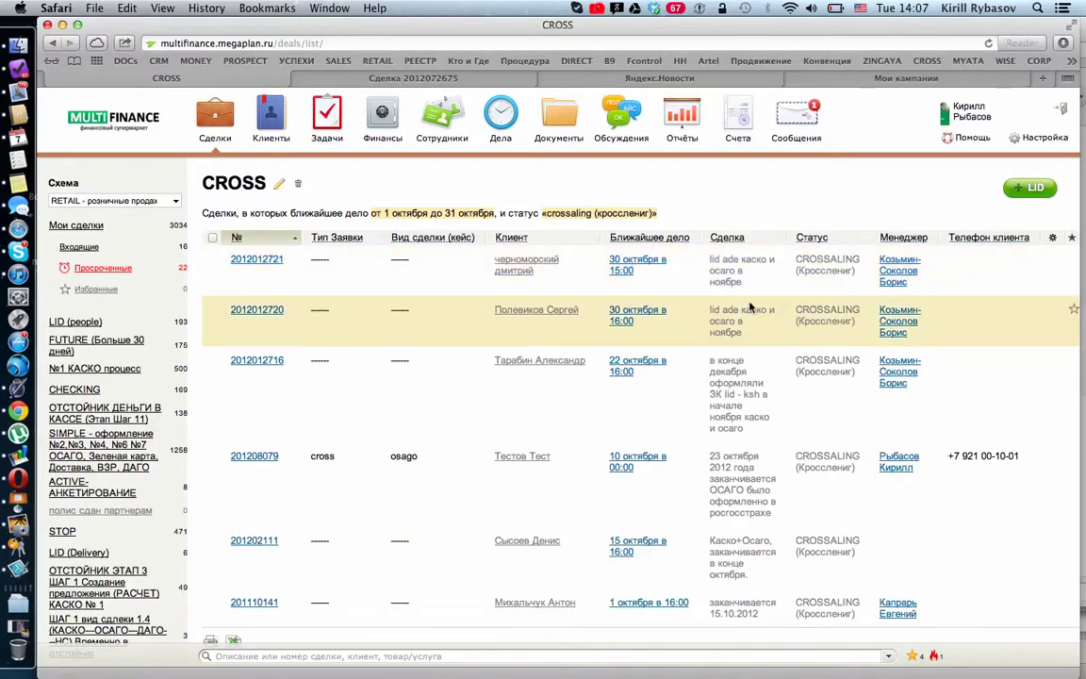
{"action": "left_click", "coordinate": [280, 185]}
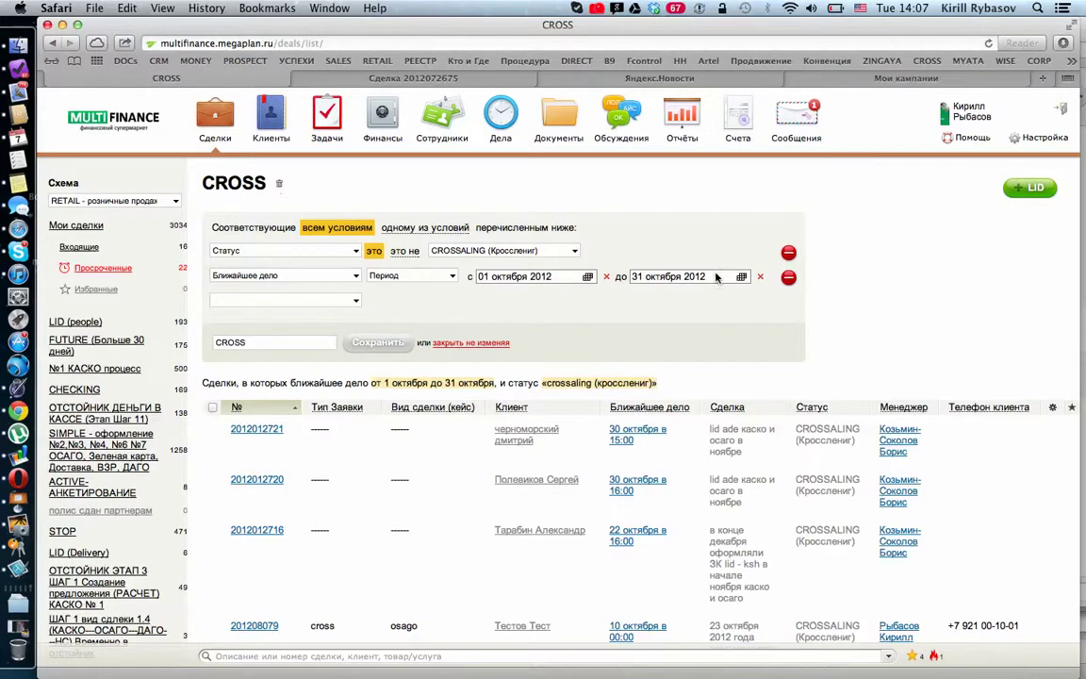
Step: Remove the October Ближайшее дело range and re-add Ближайшее дело set to Текущий месяц
{"action": "left_click", "coordinate": [789, 279]}
{"action": "left_click", "coordinate": [302, 275]}
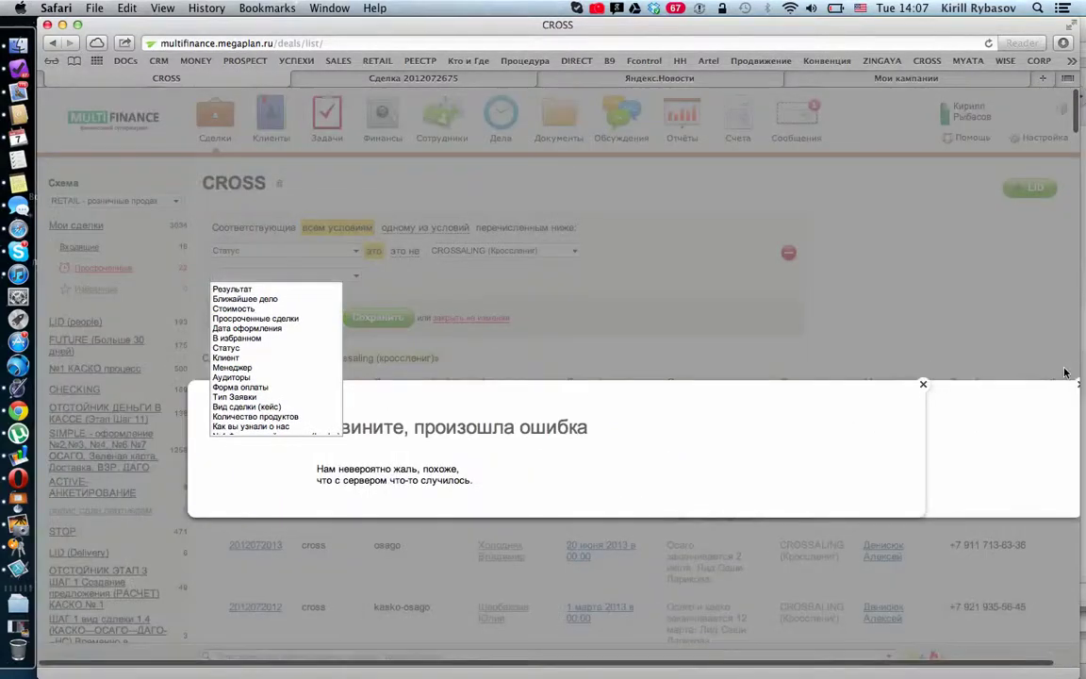
{"action": "left_click", "coordinate": [924, 383]}
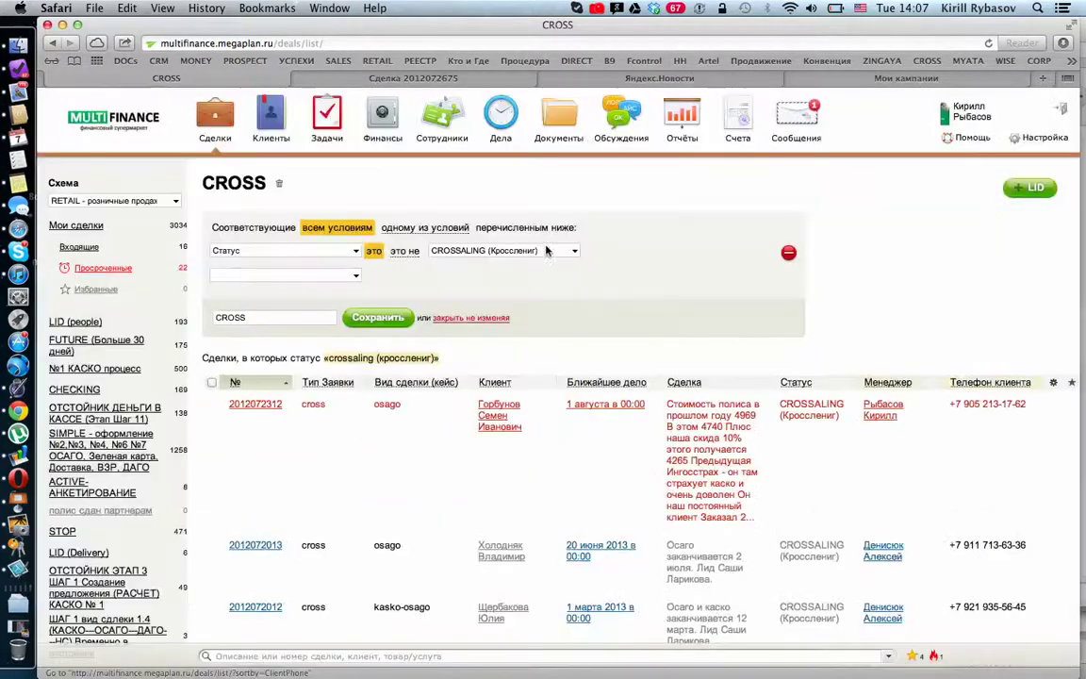
{"action": "left_click", "coordinate": [349, 279]}
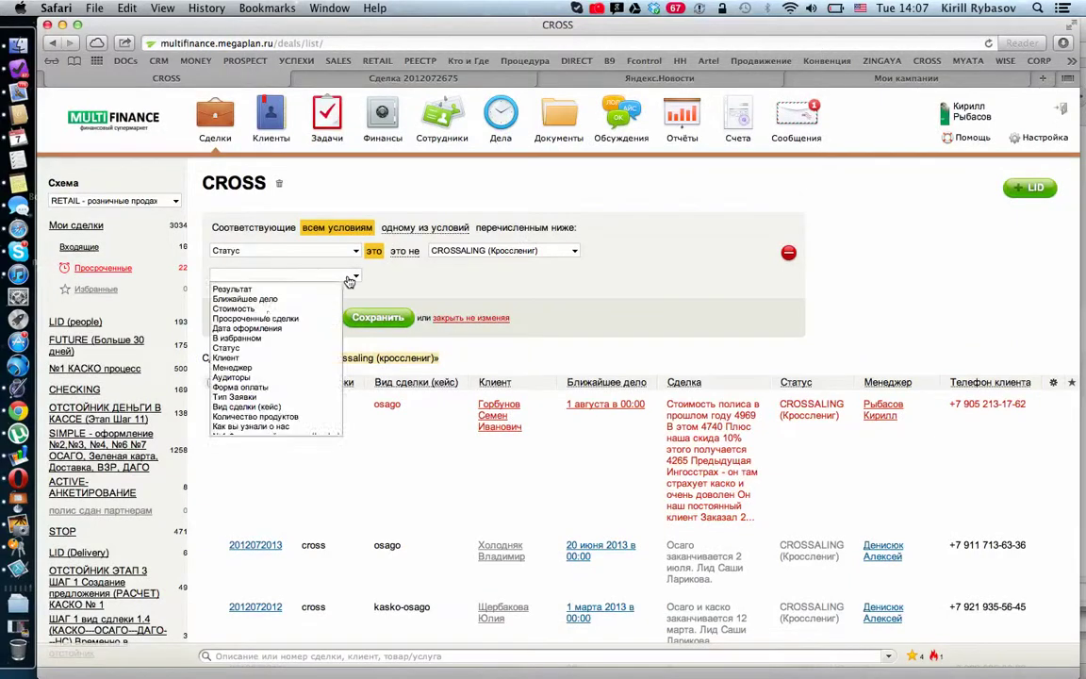
{"action": "left_click", "coordinate": [274, 301]}
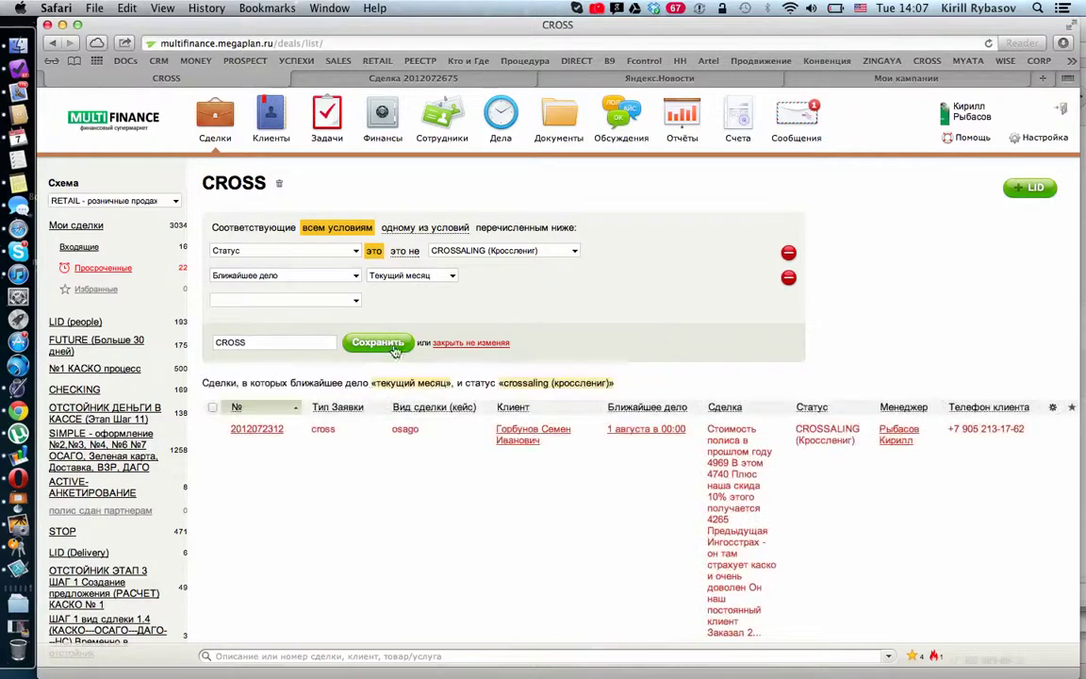
{"action": "left_click", "coordinate": [326, 342]}
Step: Save the CROSS filter and review the reloaded list of August CROSSALING deals
{"action": "left_click", "coordinate": [377, 341]}
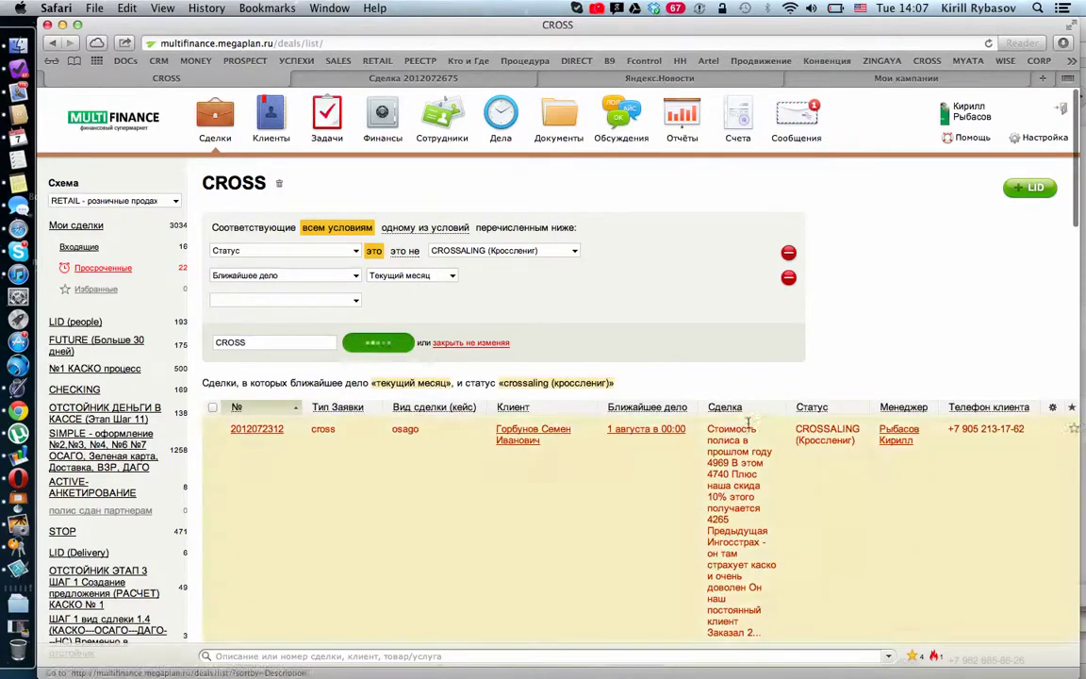
{"action": "scroll", "coordinate": [747, 427], "scroll_direction": "down", "scroll_amount": 5}
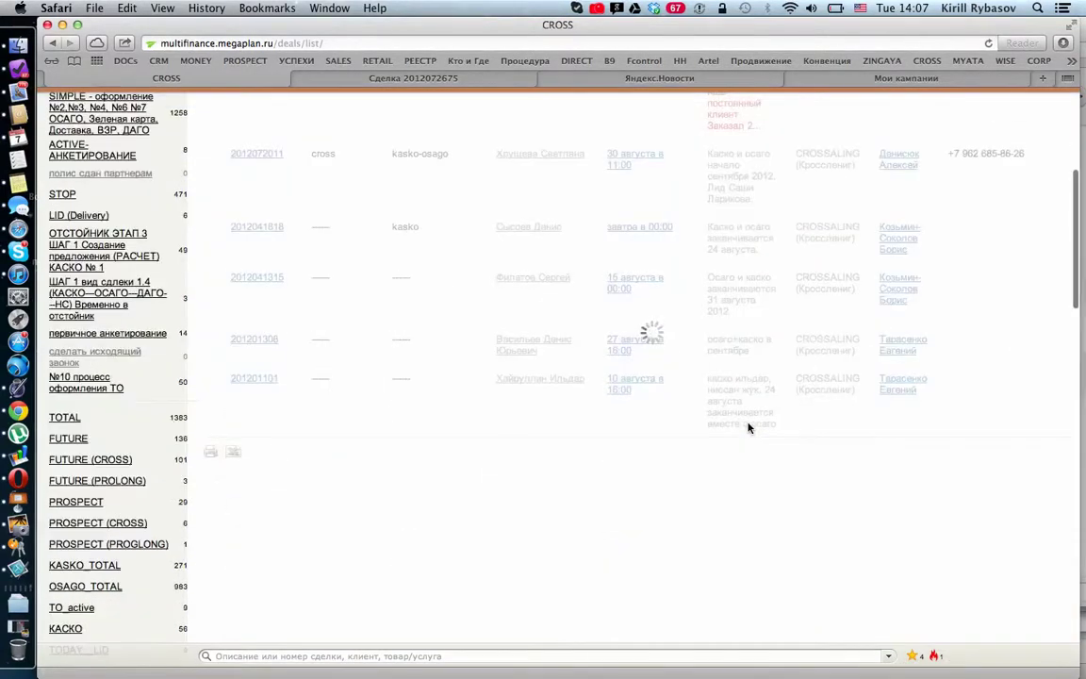
{"action": "scroll", "coordinate": [747, 424], "scroll_direction": "up", "scroll_amount": 1}
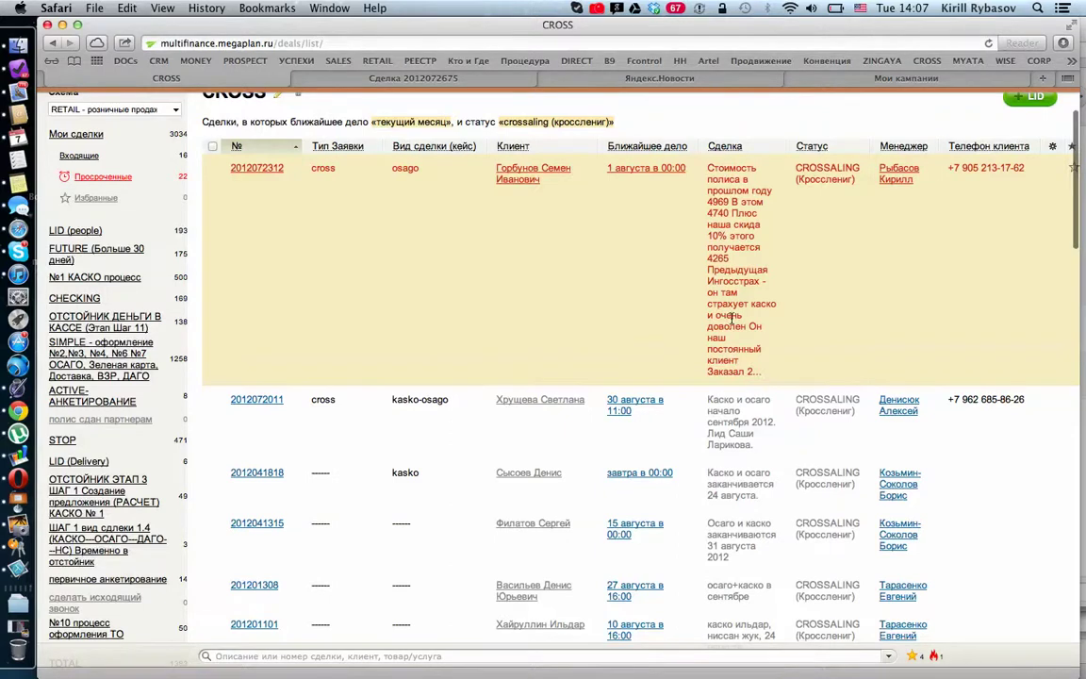
{"action": "scroll", "coordinate": [732, 319], "scroll_direction": "down", "scroll_amount": 3}
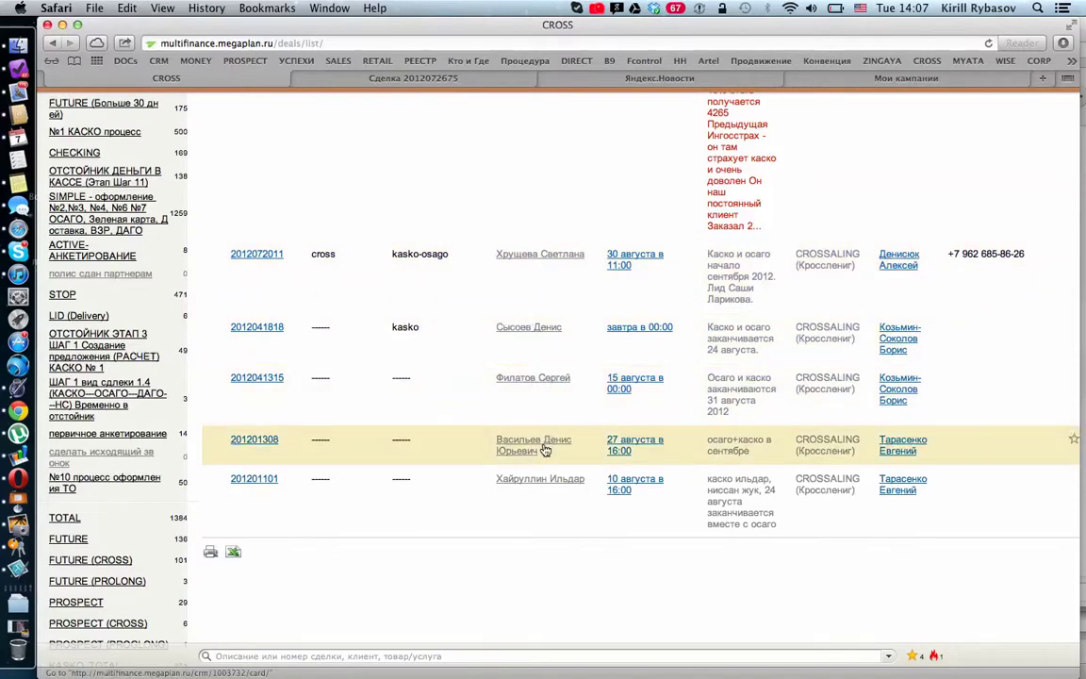
{"action": "scroll", "coordinate": [544, 449], "scroll_direction": "up", "scroll_amount": 3}
{"action": "scroll", "coordinate": [544, 450], "scroll_direction": "down", "scroll_amount": 4}
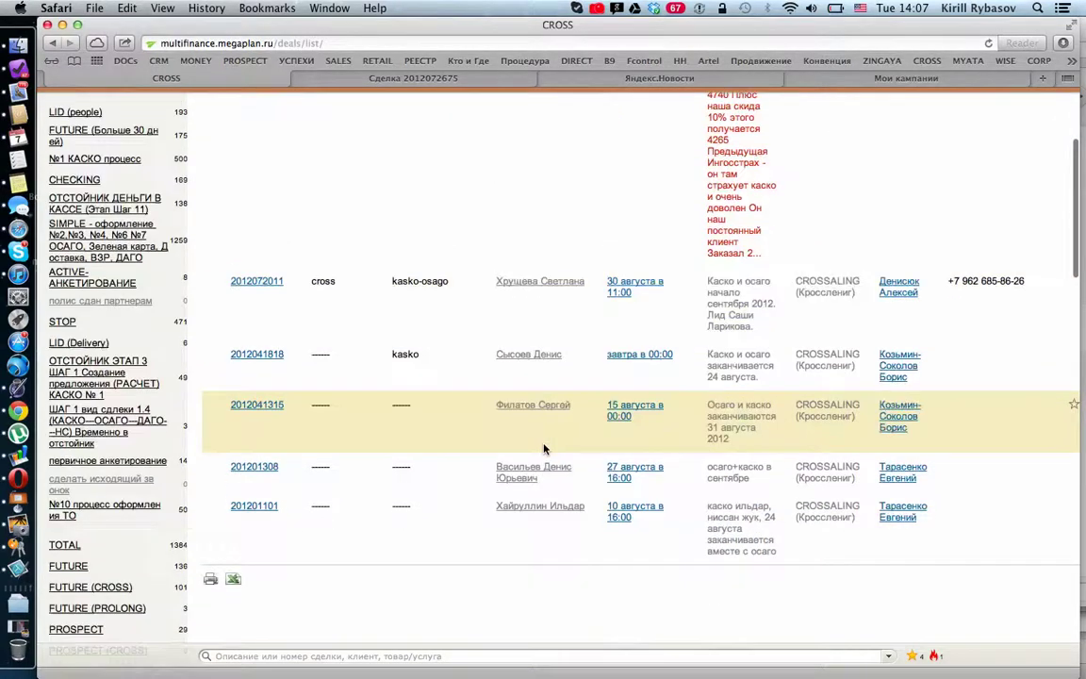
{"action": "scroll", "coordinate": [544, 449], "scroll_direction": "up", "scroll_amount": 6}
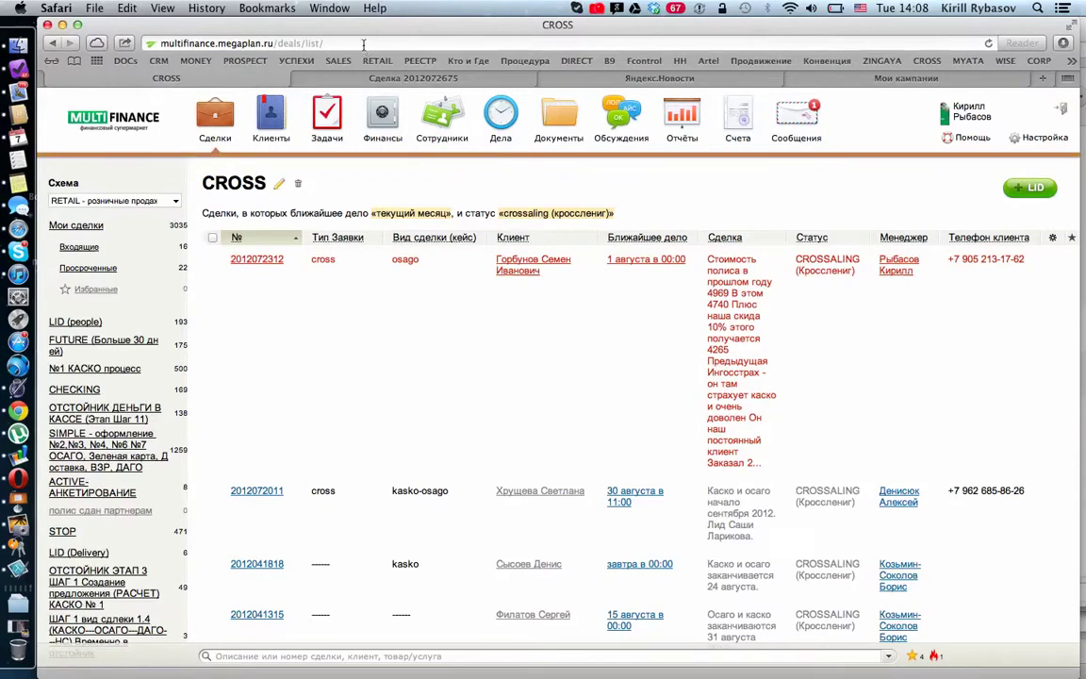
{"action": "left_click", "coordinate": [597, 8]}
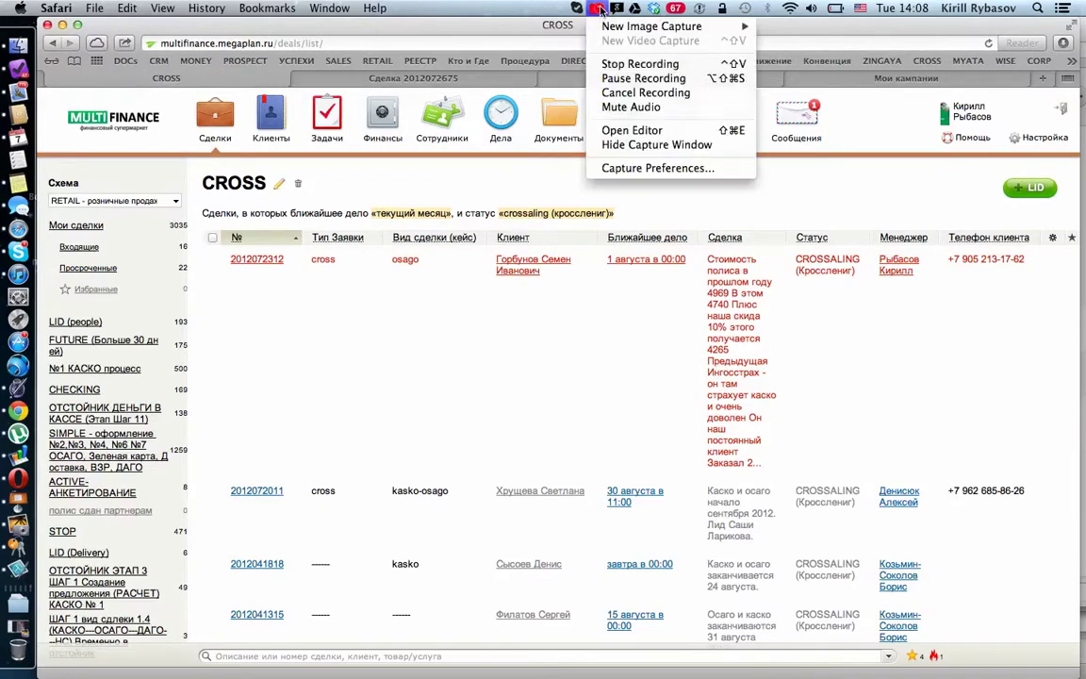